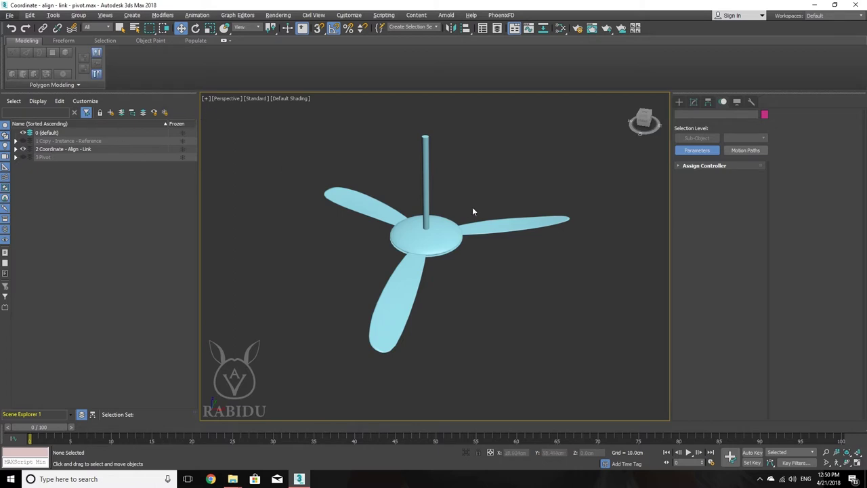
# - Frame the fan off to the left and bring up the Standard Primitives list
pyautogui.moveTo(473, 207); pyautogui.dragTo(468, 217, button='middle')
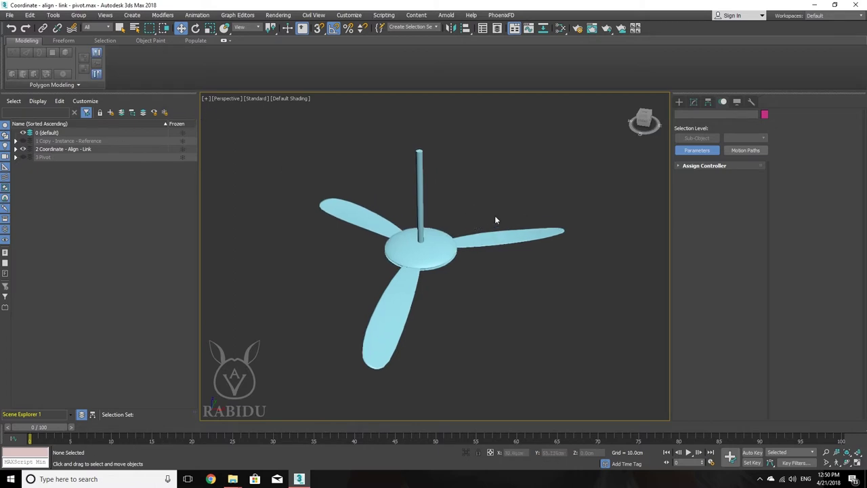
pyautogui.click(679, 102)
pyautogui.moveTo(431, 190); pyautogui.dragTo(447, 200, button='middle')
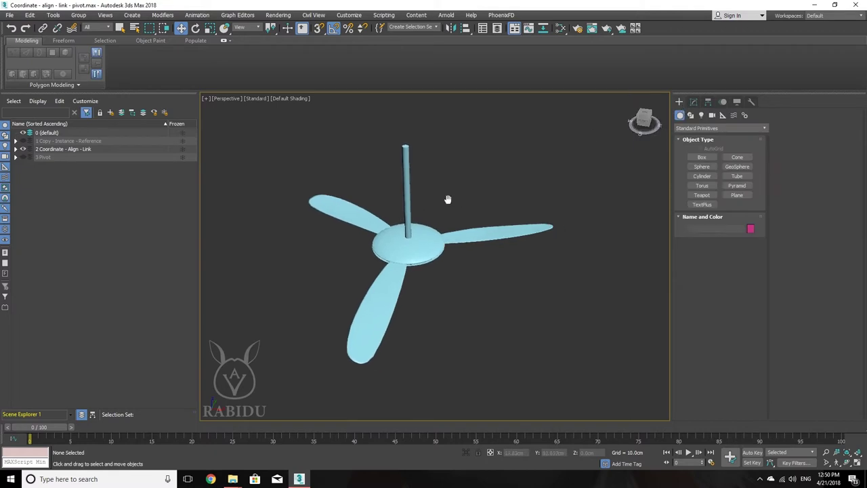
pyautogui.scroll(-3, 437, 204)
pyautogui.scroll(3, 448, 206)
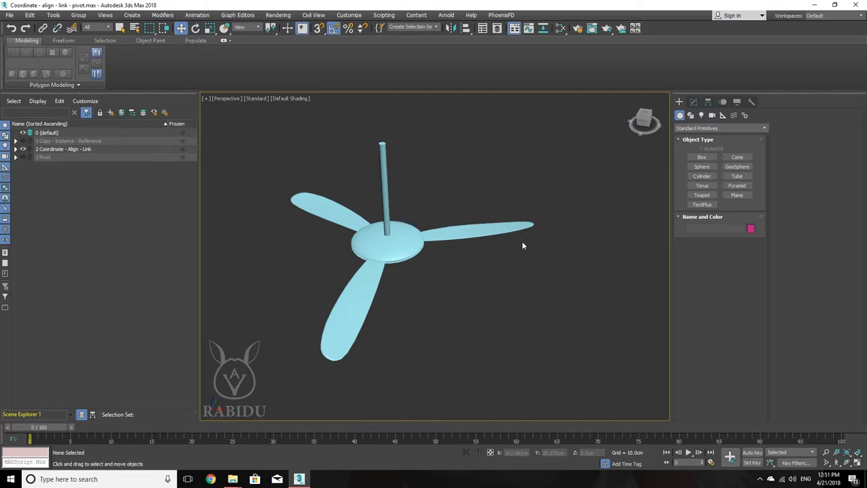
pyautogui.moveTo(522, 245); pyautogui.dragTo(490, 247, button='middle')
# - Create Box006, about 34 × 54 cm with an 18.852 cm height, right of the fan
pyautogui.click(702, 157)
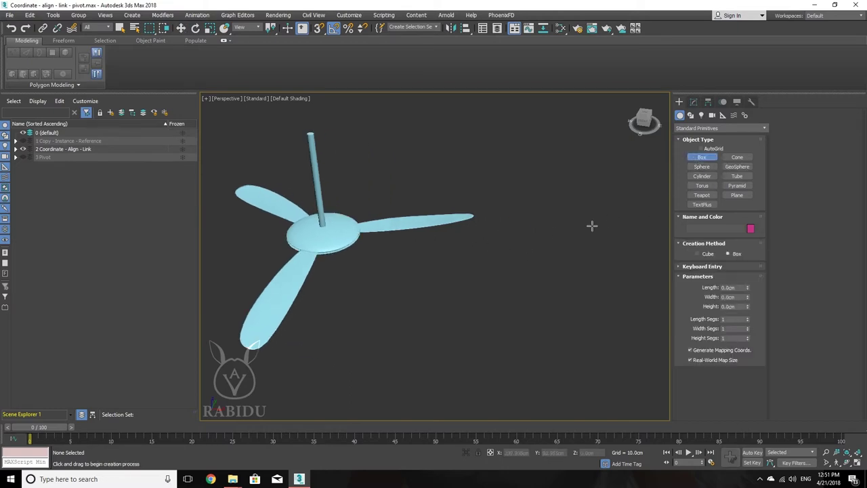
pyautogui.moveTo(533, 244)
pyautogui.mouseDown()
pyautogui.moveTo(586, 277)
pyautogui.moveTo(603, 278)
pyautogui.mouseUp()
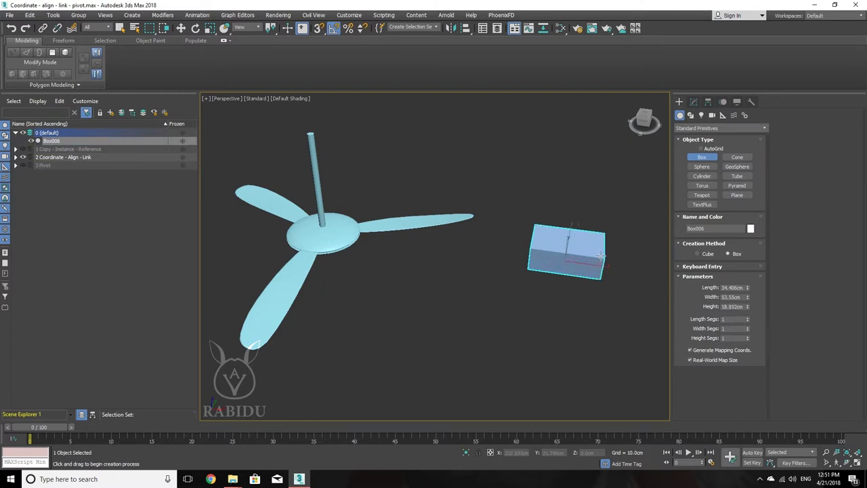
pyautogui.click(576, 267)
pyautogui.rightClick(534, 386)
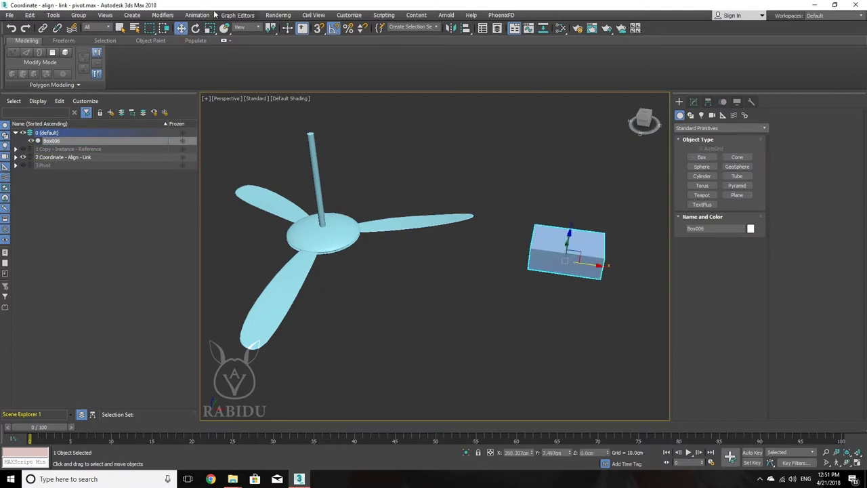
pyautogui.click(182, 27)
# - Rotate Box006 to a tilted angle and change the reference coordinate system from Gimbal to View
pyautogui.press('e')
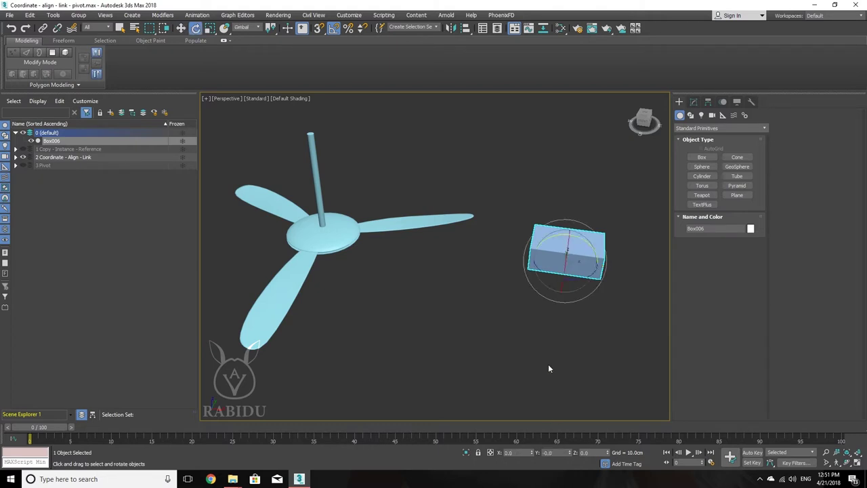
pyautogui.moveTo(576, 256); pyautogui.dragTo(555, 298)
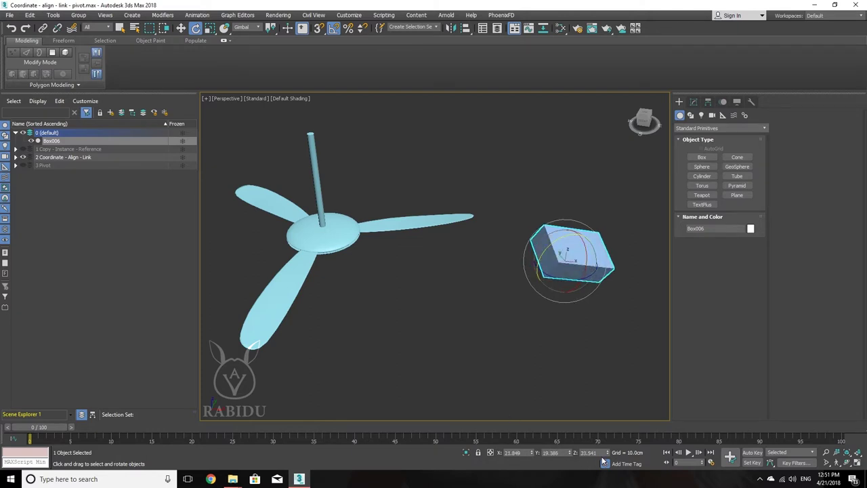
pyautogui.click(250, 28)
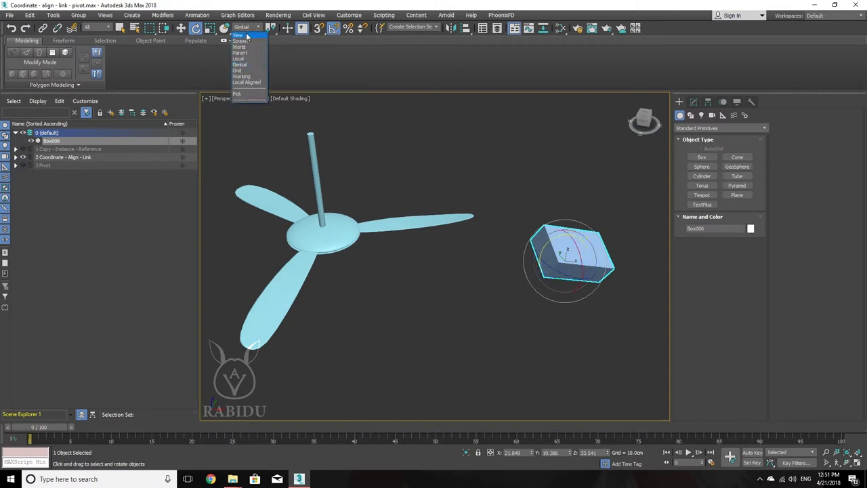
pyautogui.click(247, 36)
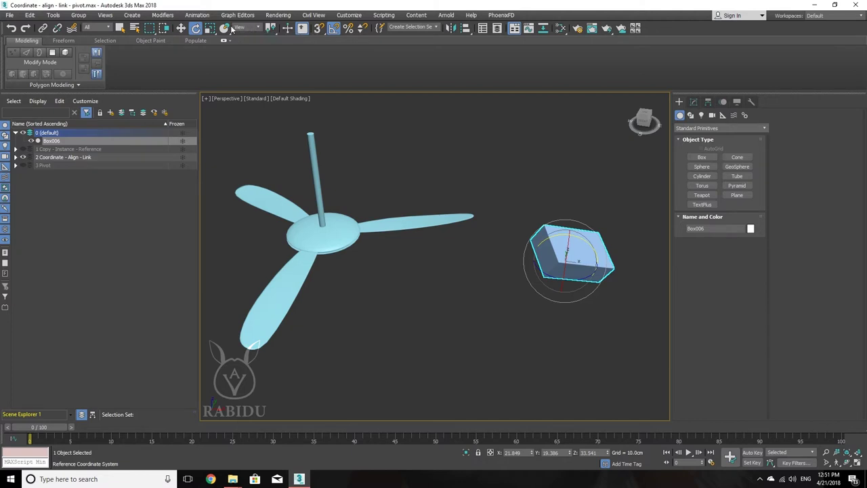
pyautogui.click(260, 28)
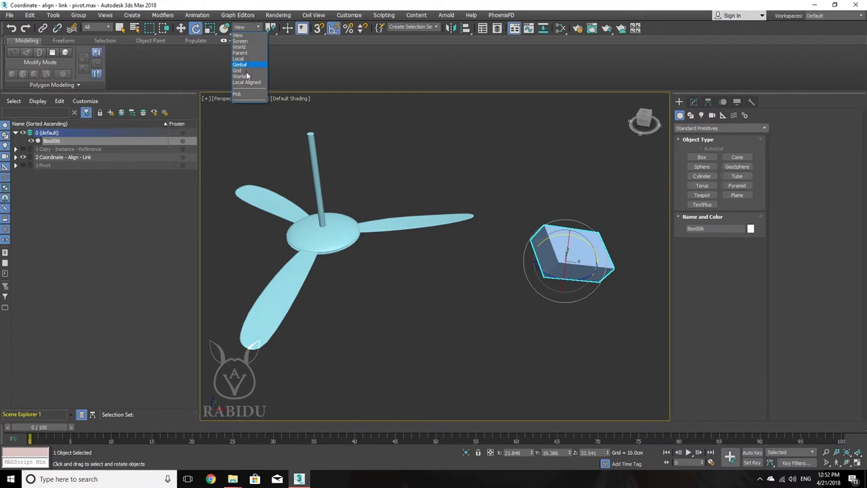
# - Zoom and orbit the Perspective view to inspect the tilted Box006 up close
pyautogui.click(249, 36)
pyautogui.moveTo(519, 236); pyautogui.dragTo(490, 226, button='middle')
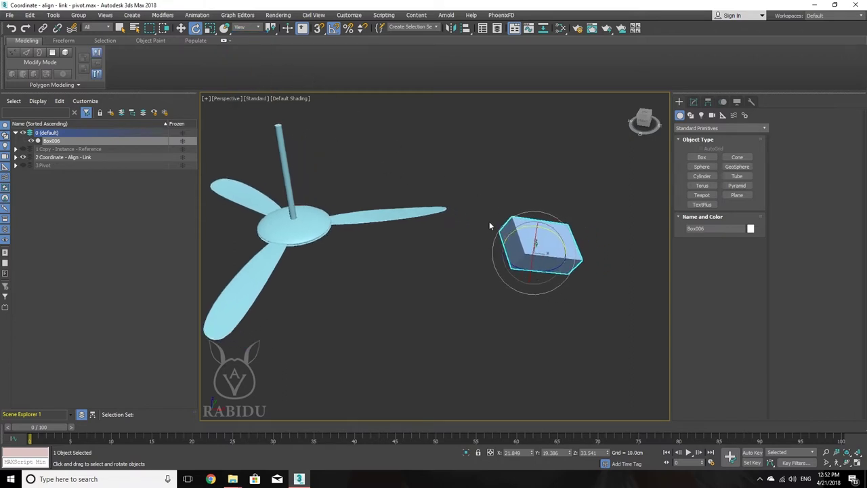
pyautogui.press('t')
pyautogui.moveTo(438, 202)
pyautogui.mouseDown(button='middle')
pyautogui.moveTo(483, 232)
pyautogui.moveTo(462, 188)
pyautogui.mouseUp(button='middle')
pyautogui.press('p')
pyautogui.scroll(5, 462, 188)
pyautogui.moveTo(432, 224); pyautogui.dragTo(441, 242, button='middle')
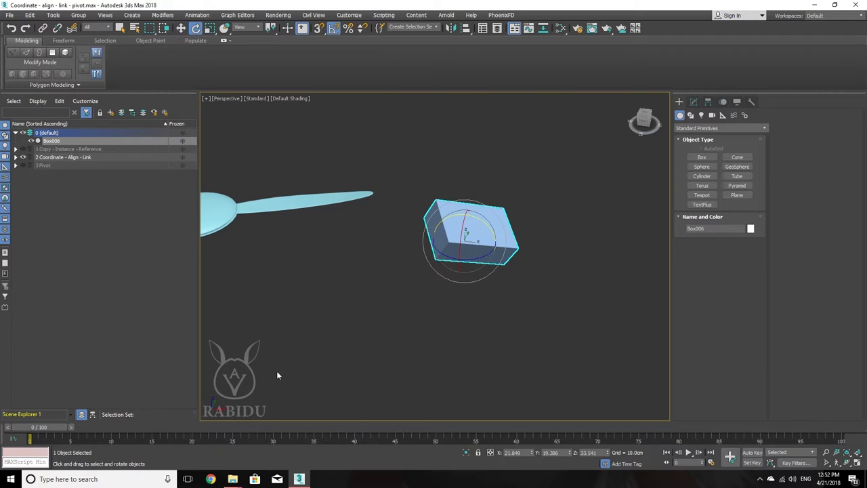
pyautogui.moveTo(276, 371)
pyautogui.keyDown('alt'); pyautogui.mouseDown(button='middle')
pyautogui.moveTo(334, 357)
pyautogui.moveTo(250, 392)
pyautogui.moveTo(265, 353)
pyautogui.mouseUp(button='middle'); pyautogui.keyUp('alt')
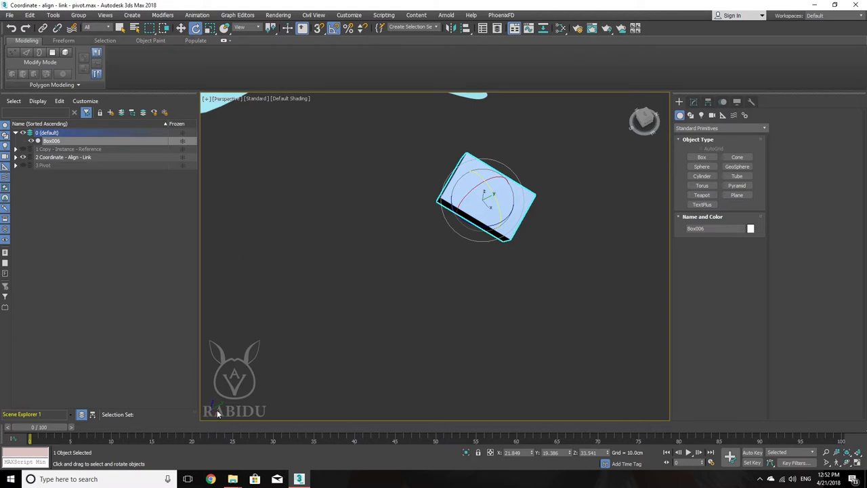
pyautogui.hotkey('shift', 'z')
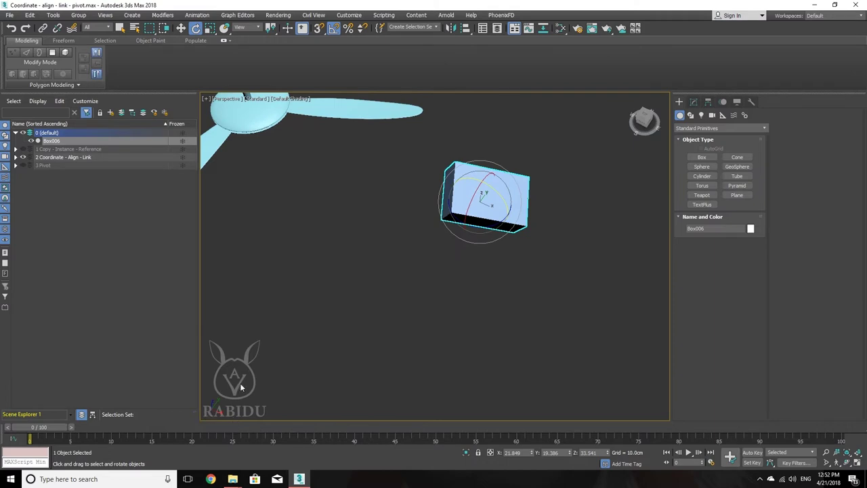
pyautogui.moveTo(215, 412)
pyautogui.keyDown('alt'); pyautogui.mouseDown(button='middle')
pyautogui.moveTo(203, 382)
pyautogui.moveTo(255, 409)
pyautogui.mouseUp(button='middle'); pyautogui.keyUp('alt')
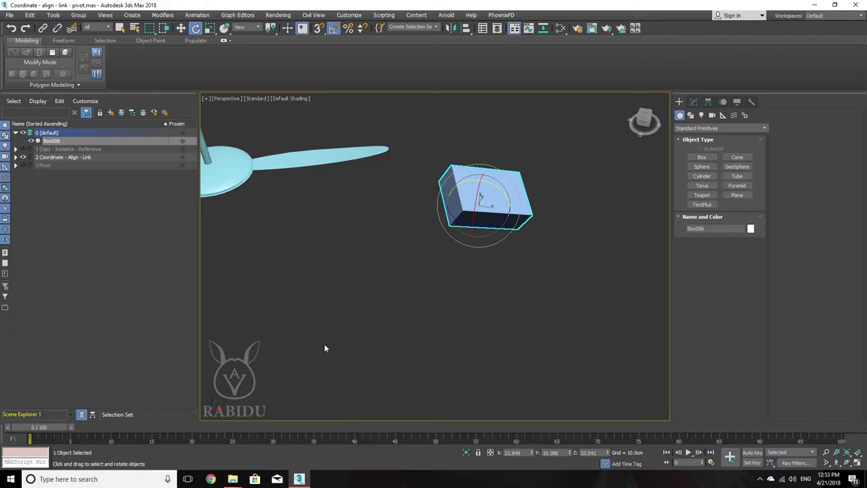
pyautogui.moveTo(324, 348); pyautogui.dragTo(319, 363, button='middle')
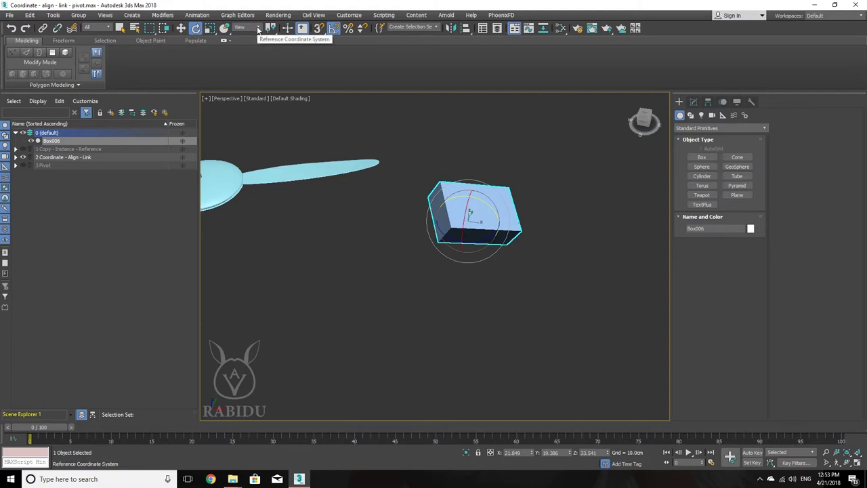
# - Move Box006 right and slightly down, then switch to Local reference coordinates
pyautogui.moveTo(472, 216)
pyautogui.mouseDown(button='middle')
pyautogui.moveTo(465, 229)
pyautogui.moveTo(481, 258)
pyautogui.mouseUp(button='middle')
pyautogui.press('w')
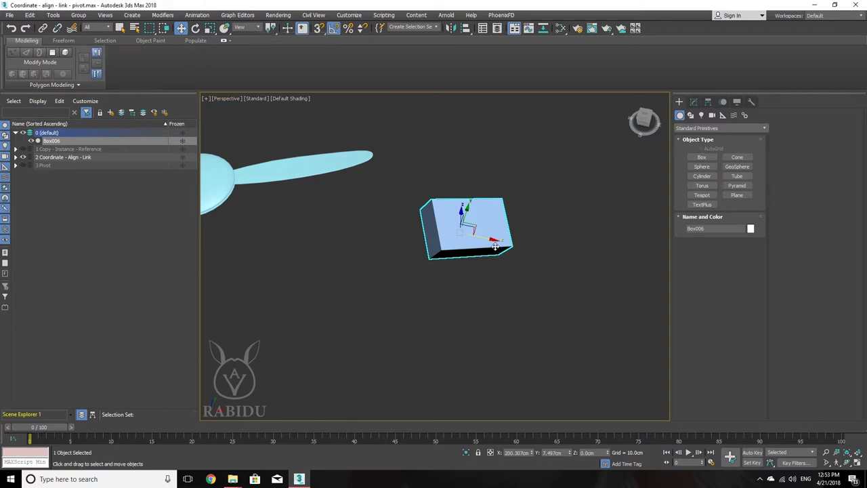
pyautogui.moveTo(486, 245)
pyautogui.mouseDown()
pyautogui.moveTo(534, 255)
pyautogui.moveTo(544, 268)
pyautogui.moveTo(456, 252)
pyautogui.moveTo(536, 289)
pyautogui.moveTo(457, 267)
pyautogui.mouseUp()
pyautogui.click(256, 28)
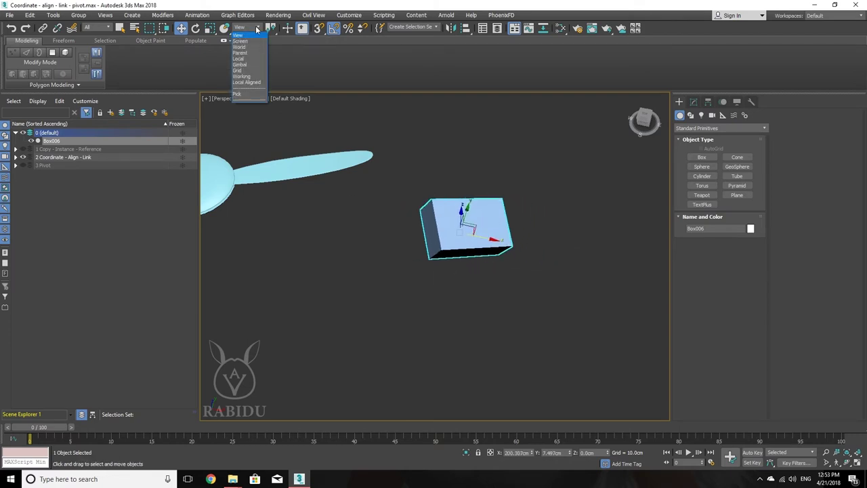
pyautogui.click(241, 59)
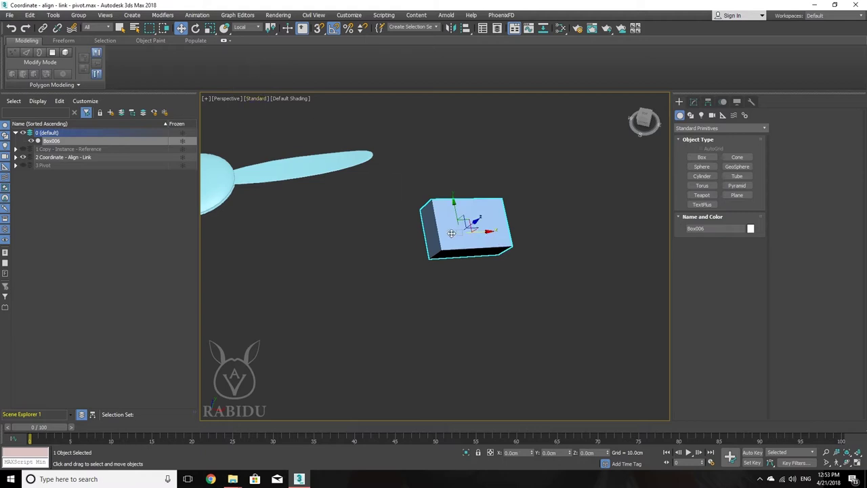
# - Slide Box006 along its own tilted X axis to about X 218, Y −20, Z 17 cm
pyautogui.moveTo(488, 233)
pyautogui.keyDown('alt'); pyautogui.mouseDown(button='middle')
pyautogui.moveTo(477, 213)
pyautogui.moveTo(543, 195)
pyautogui.moveTo(486, 224)
pyautogui.mouseUp(button='middle'); pyautogui.keyUp('alt')
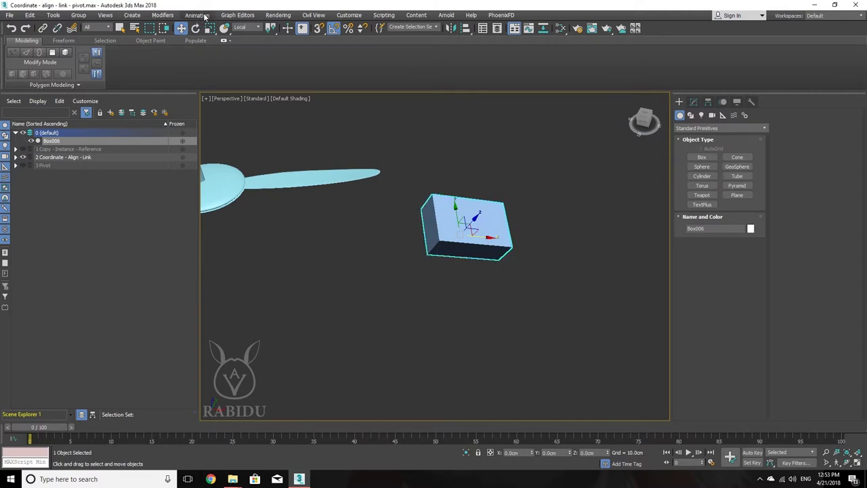
pyautogui.click(255, 29)
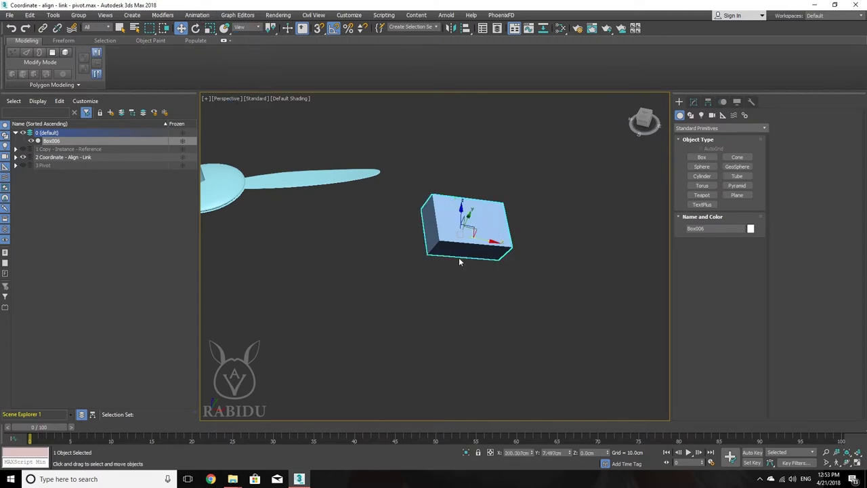
pyautogui.keyDown('alt'); pyautogui.moveTo(487, 280); pyautogui.dragTo(493, 280, button='middle'); pyautogui.keyUp('alt')
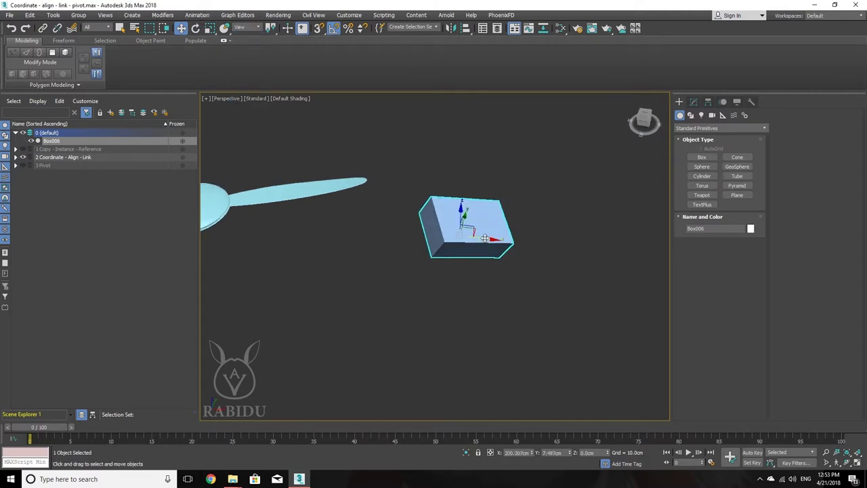
pyautogui.moveTo(486, 238); pyautogui.dragTo(556, 262)
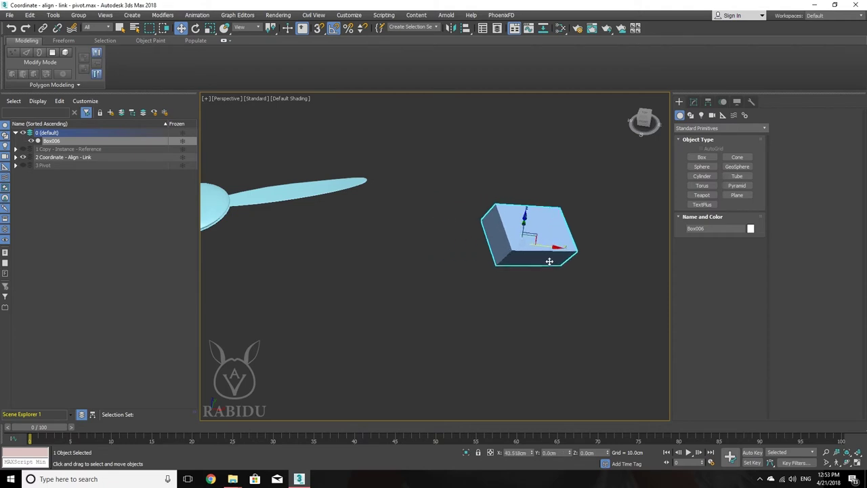
pyautogui.click(246, 32)
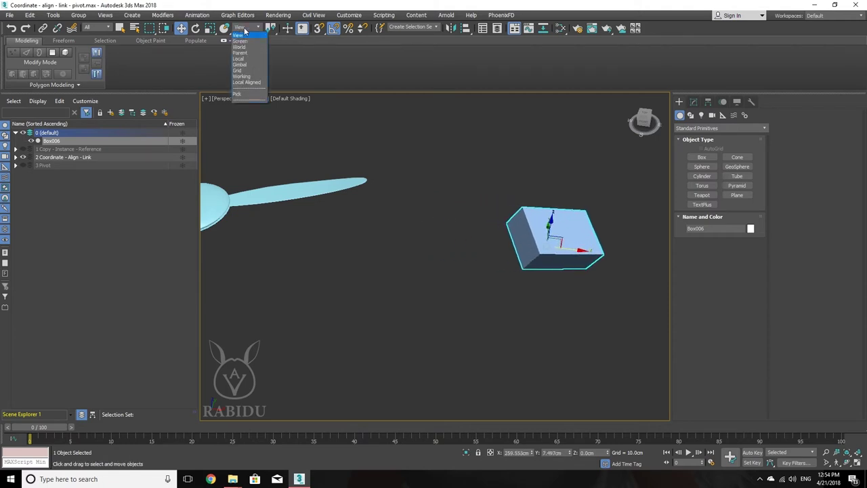
pyautogui.click(238, 63)
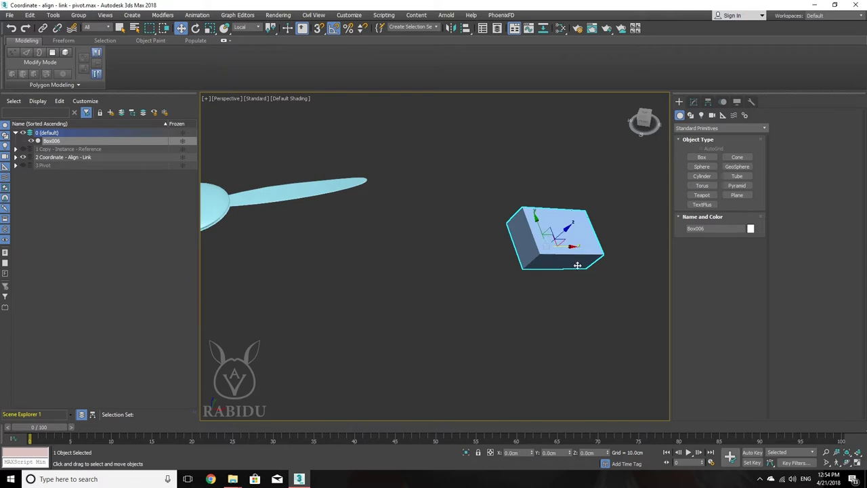
pyautogui.moveTo(571, 245)
pyautogui.mouseDown()
pyautogui.moveTo(313, 258)
pyautogui.moveTo(511, 260)
pyautogui.mouseUp()
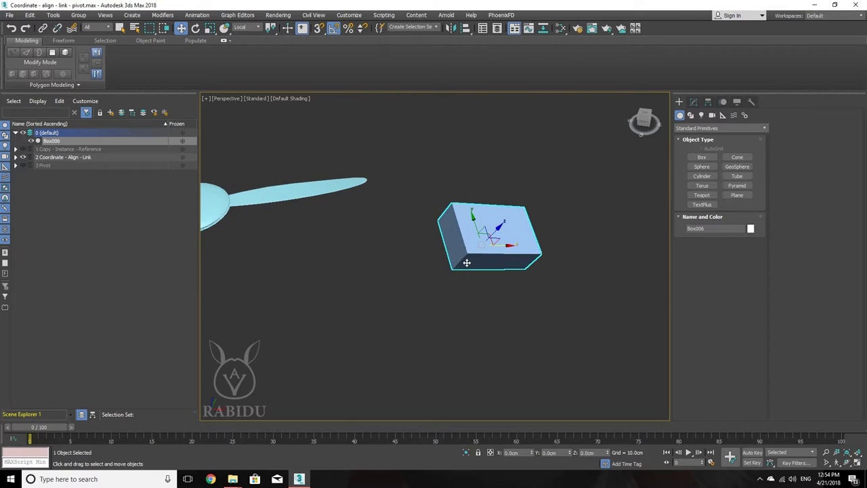
# - Set the reference coordinate system back to View
pyautogui.click(255, 28)
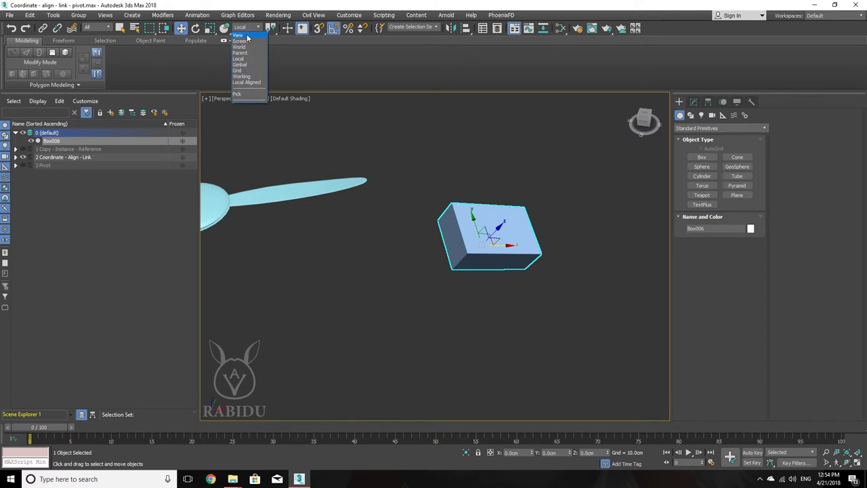
pyautogui.click(247, 35)
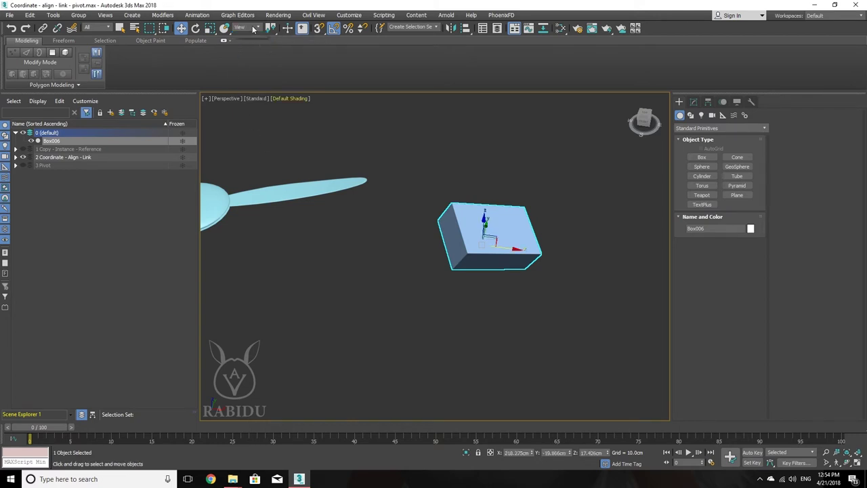
pyautogui.click(249, 28)
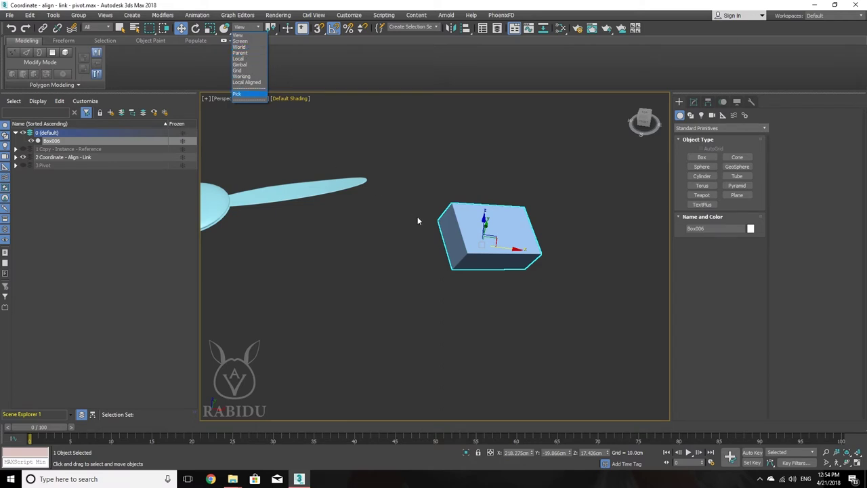
pyautogui.click(245, 36)
# - Switch to the Top view, zoom in and frame the tilted box
pyautogui.press('t')
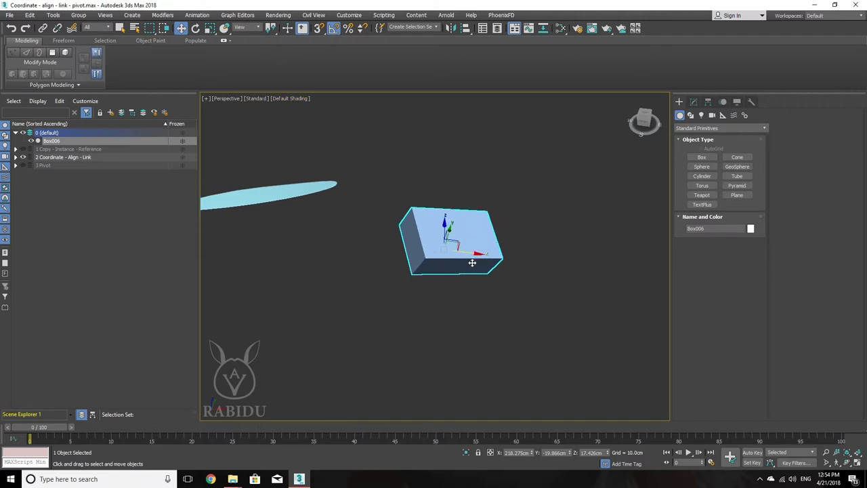
pyautogui.scroll(2, 476, 269)
pyautogui.scroll(3, 452, 274)
pyautogui.scroll(3, 451, 274)
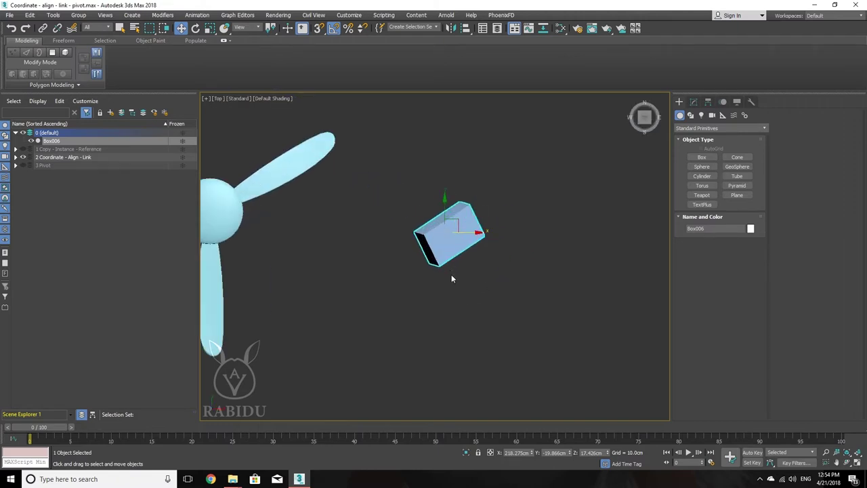
pyautogui.moveTo(451, 275); pyautogui.dragTo(475, 318, button='middle')
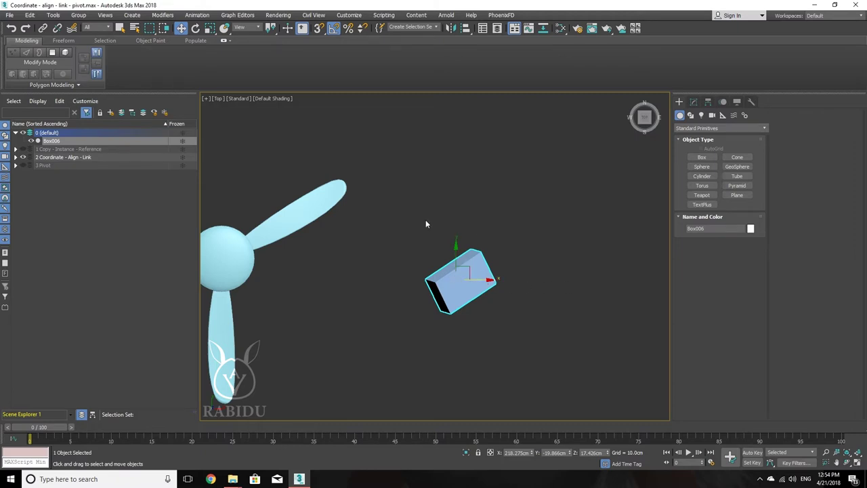
pyautogui.moveTo(425, 223); pyautogui.dragTo(430, 205, button='middle')
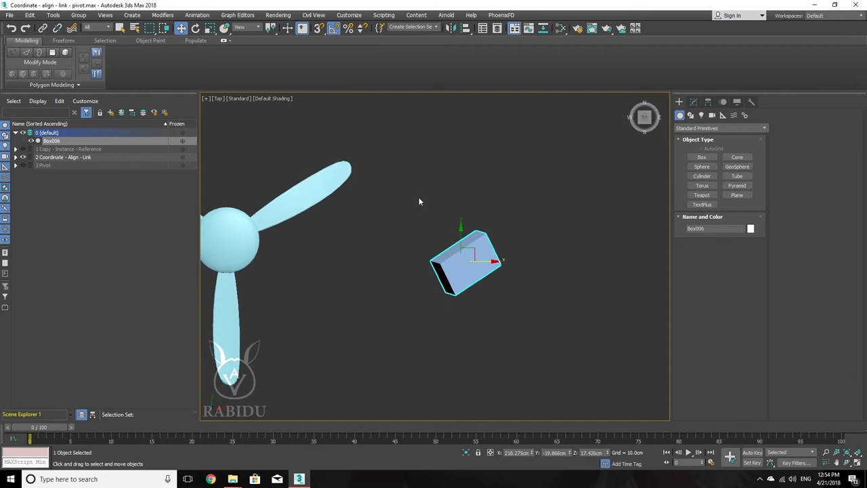
# - Change the viewport to Bottom view and recentre the box
pyautogui.click(224, 98)
pyautogui.click(259, 161)
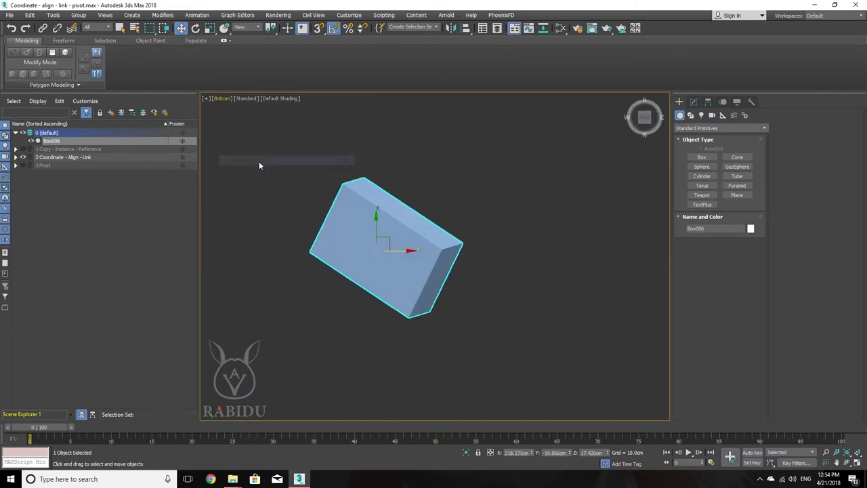
pyautogui.moveTo(457, 170); pyautogui.dragTo(520, 167, button='middle')
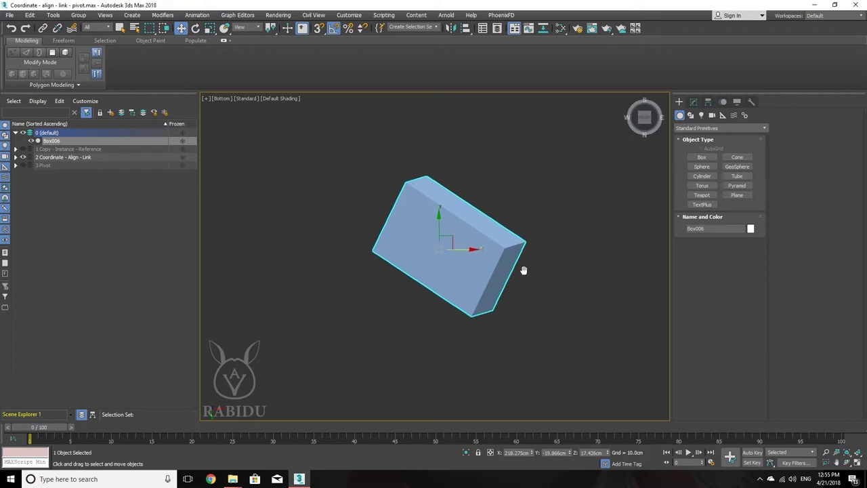
pyautogui.moveTo(523, 271); pyautogui.dragTo(497, 286, button='middle')
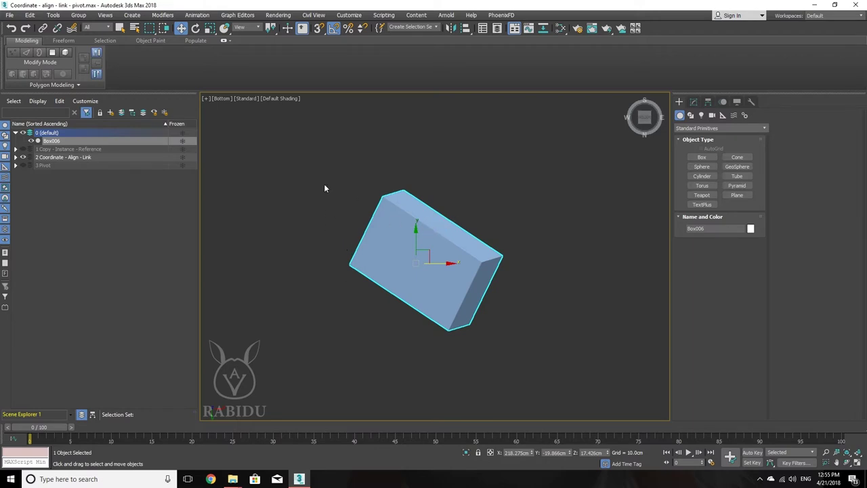
# - Switch the reference coordinate system to World, then back to View
pyautogui.click(253, 31)
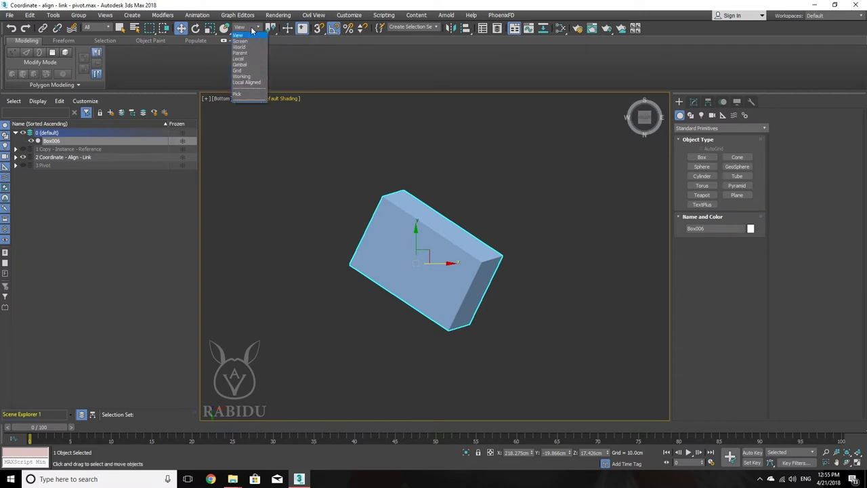
pyautogui.click(247, 47)
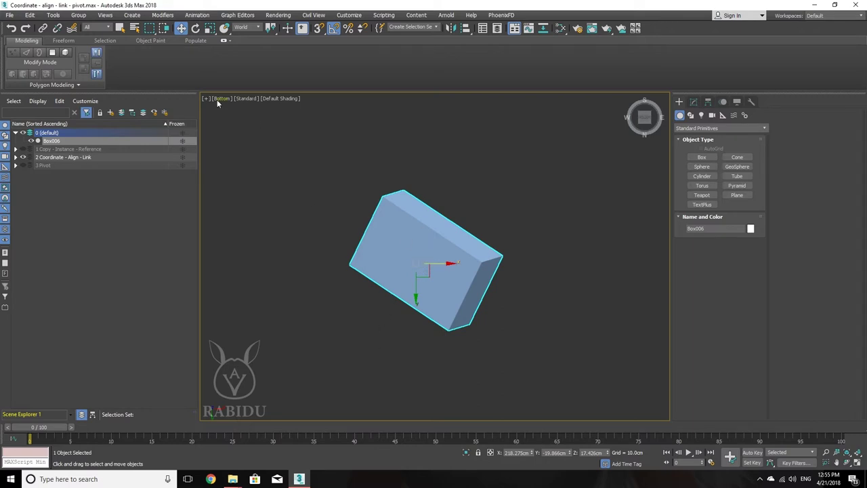
pyautogui.click(251, 28)
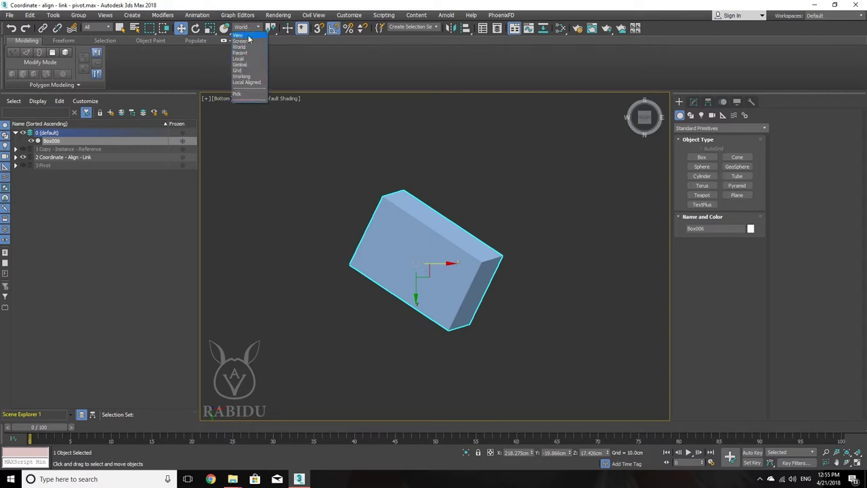
pyautogui.click(248, 36)
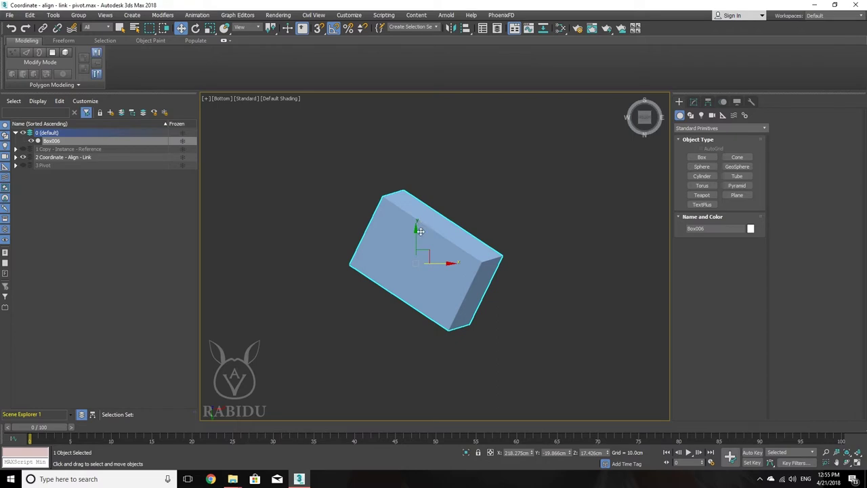
# - Change the viewport to Orthographic, reselect Box006 and orbit around it
pyautogui.click(220, 103)
pyautogui.click(220, 99)
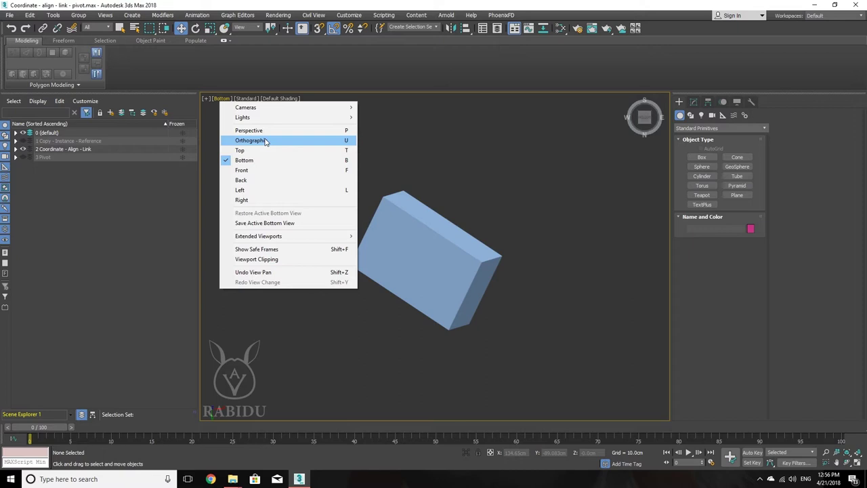
pyautogui.click(265, 141)
pyautogui.click(442, 215)
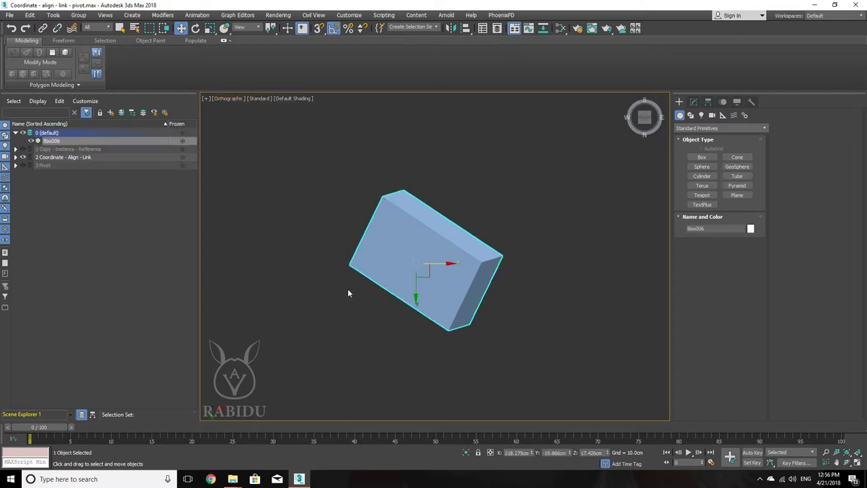
pyautogui.moveTo(348, 289)
pyautogui.keyDown('alt'); pyautogui.mouseDown(button='middle')
pyautogui.moveTo(441, 316)
pyautogui.moveTo(391, 349)
pyautogui.moveTo(357, 389)
pyautogui.moveTo(435, 408)
pyautogui.moveTo(441, 300)
pyautogui.moveTo(397, 295)
pyautogui.moveTo(385, 283)
pyautogui.moveTo(407, 296)
pyautogui.moveTo(466, 275)
pyautogui.moveTo(554, 307)
pyautogui.mouseUp(button='middle'); pyautogui.keyUp('alt')
pyautogui.scroll(-5, 441, 300)
pyautogui.scroll(5, 385, 283)
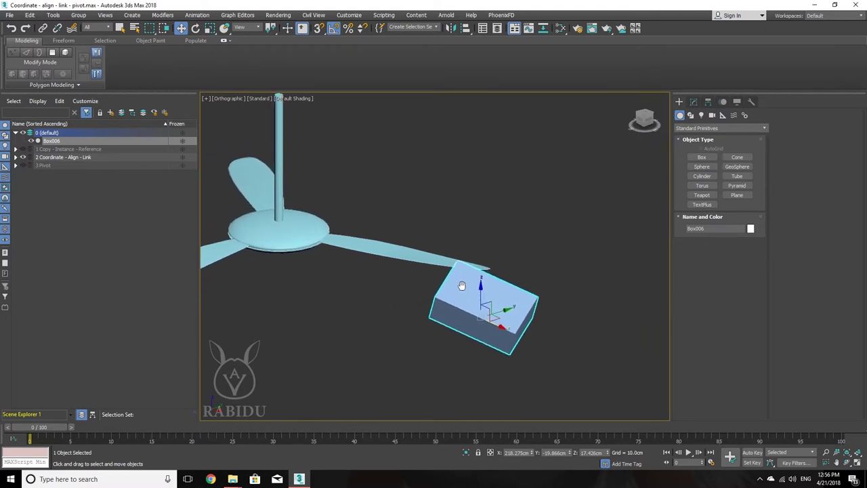
# - Switch the viewport to Perspective and orbit to an angled view of the box
pyautogui.click(228, 98)
pyautogui.click(258, 130)
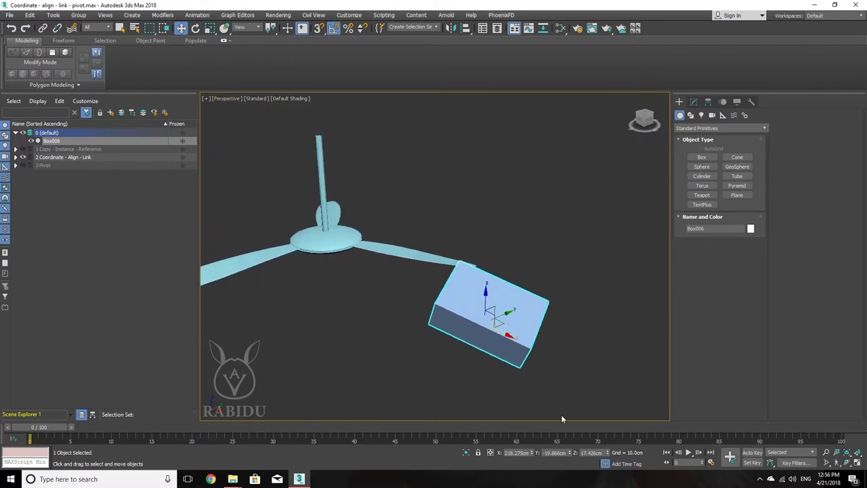
pyautogui.keyDown('alt'); pyautogui.moveTo(479, 307); pyautogui.dragTo(453, 286, button='middle'); pyautogui.keyUp('alt')
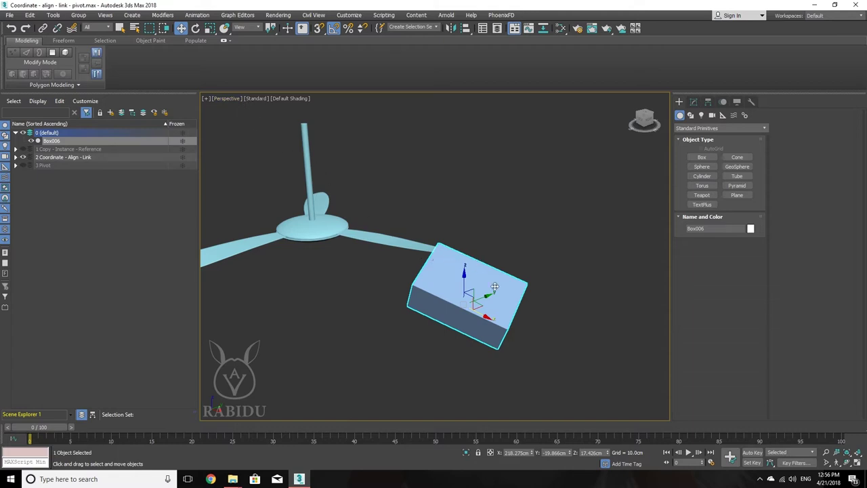
pyautogui.keyDown('alt'); pyautogui.moveTo(492, 304); pyautogui.dragTo(480, 287, button='middle'); pyautogui.keyUp('alt')
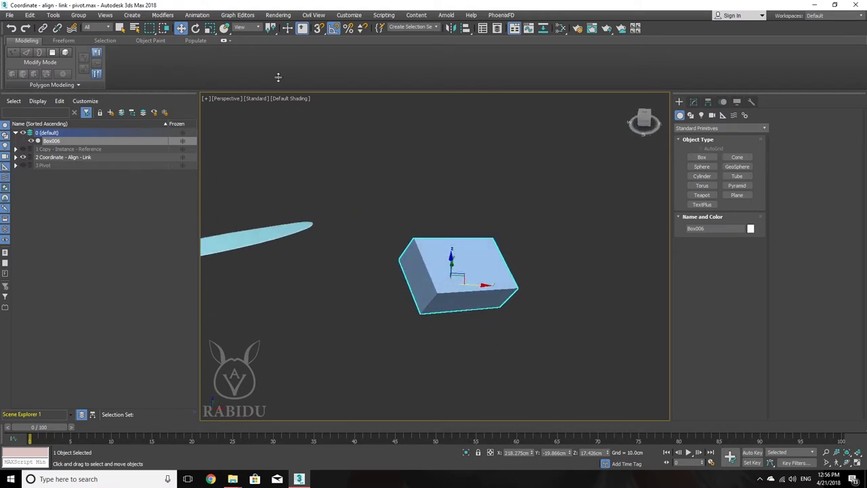
# - Set the reference coordinate system to Gimbal and orbit around Box006 to view its axes
pyautogui.click(254, 29)
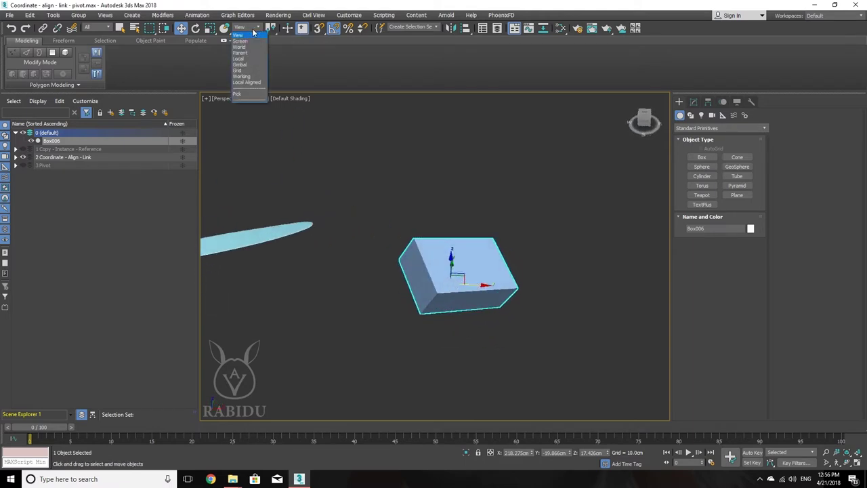
pyautogui.click(249, 66)
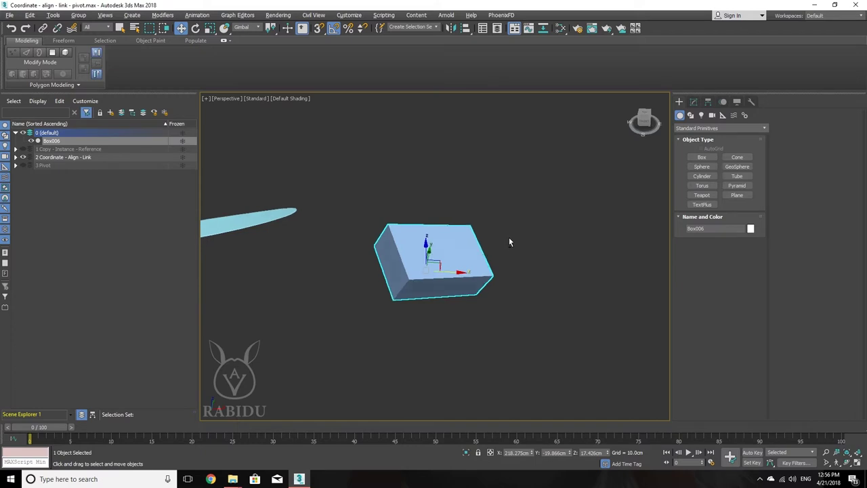
pyautogui.moveTo(509, 237)
pyautogui.keyDown('alt'); pyautogui.mouseDown(button='middle')
pyautogui.moveTo(429, 194)
pyautogui.moveTo(468, 222)
pyautogui.moveTo(513, 227)
pyautogui.mouseUp(button='middle'); pyautogui.keyUp('alt')
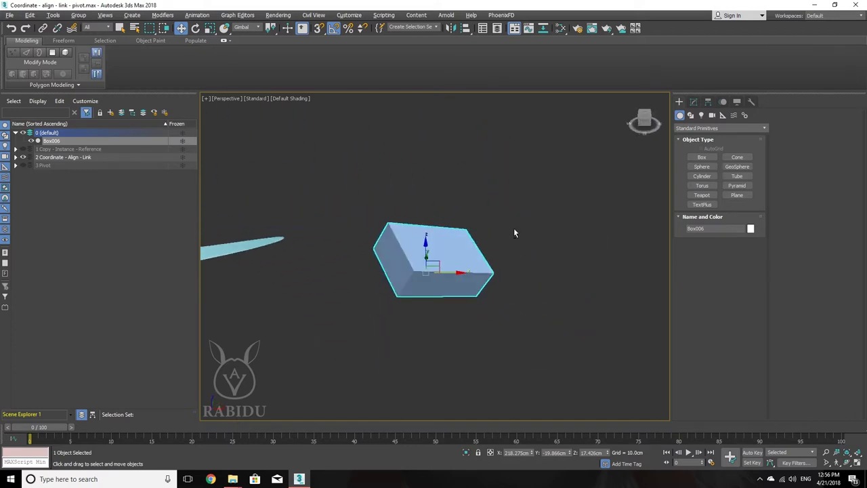
pyautogui.click(253, 30)
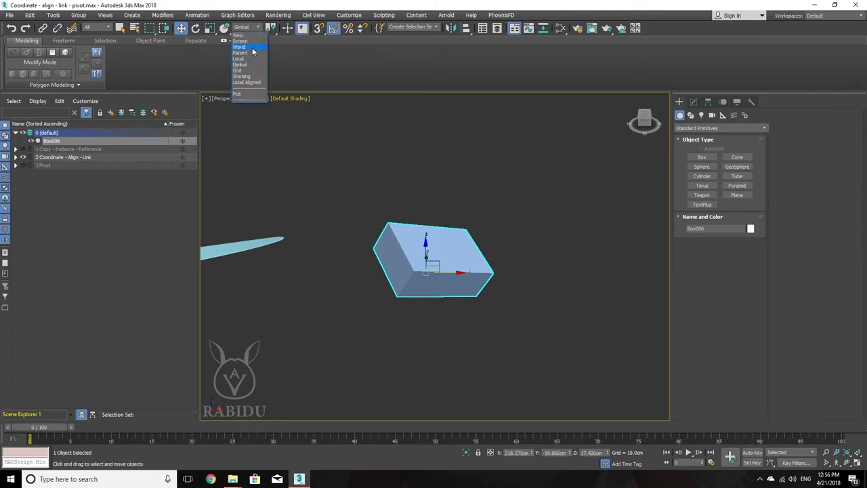
pyautogui.click(459, 7)
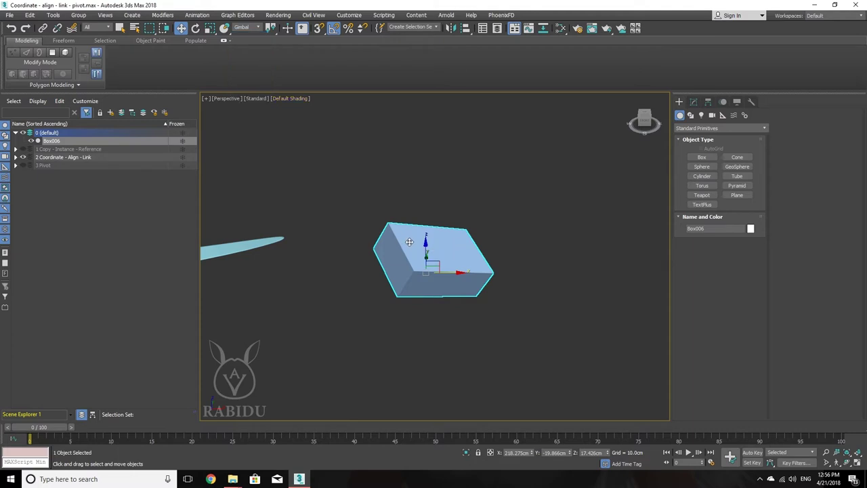
pyautogui.moveTo(415, 243)
pyautogui.mouseDown(button='middle')
pyautogui.moveTo(601, 259)
pyautogui.moveTo(474, 257)
pyautogui.mouseUp(button='middle')
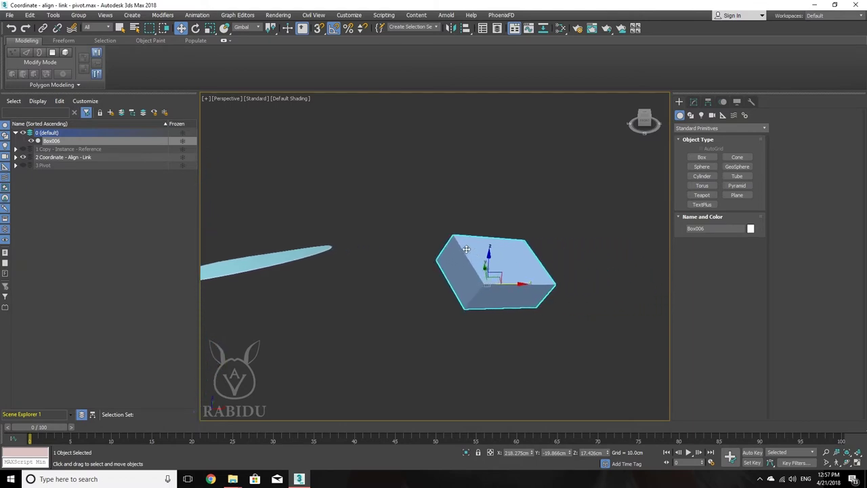
# - With Rotate active in View coordinates, zero Box006's X, Y and Z rotation
pyautogui.press('e')
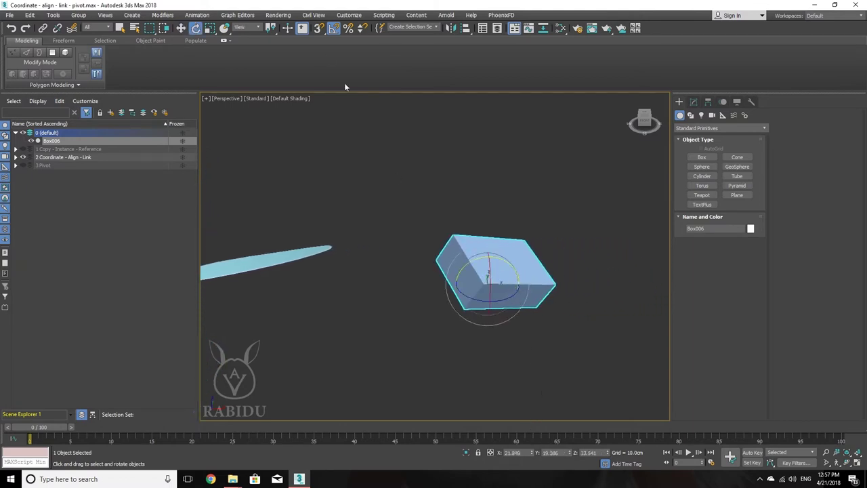
pyautogui.click(252, 27)
pyautogui.click(248, 38)
pyautogui.rightClick(534, 458)
pyautogui.rightClick(570, 452)
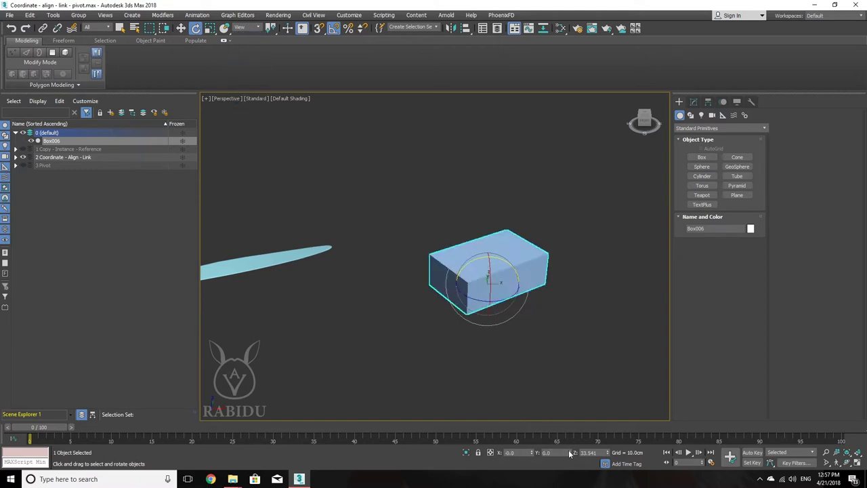
pyautogui.rightClick(608, 455)
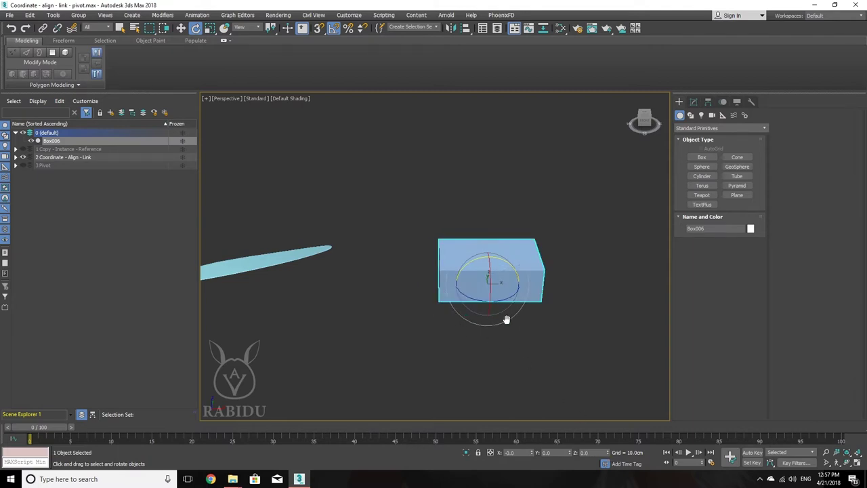
# - Rotate Box006 30° about its Y axis
pyautogui.moveTo(507, 319); pyautogui.dragTo(487, 302, button='middle')
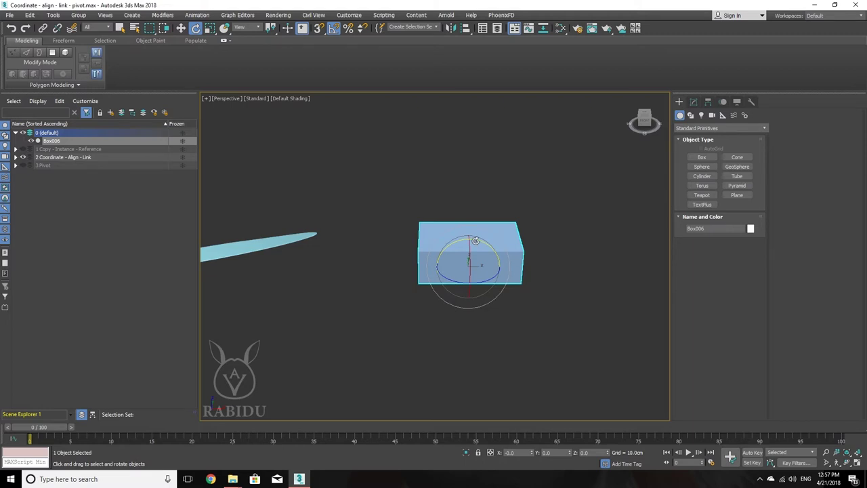
pyautogui.moveTo(476, 240); pyautogui.dragTo(489, 244)
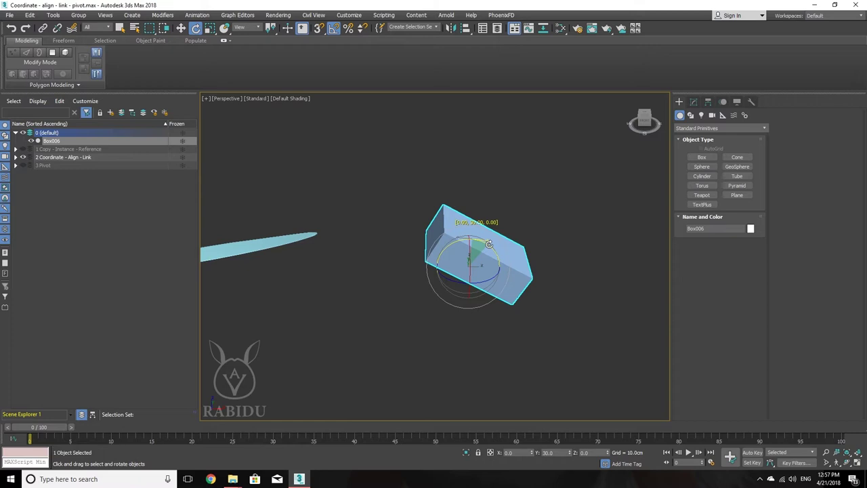
pyautogui.moveTo(489, 244); pyautogui.dragTo(489, 244)
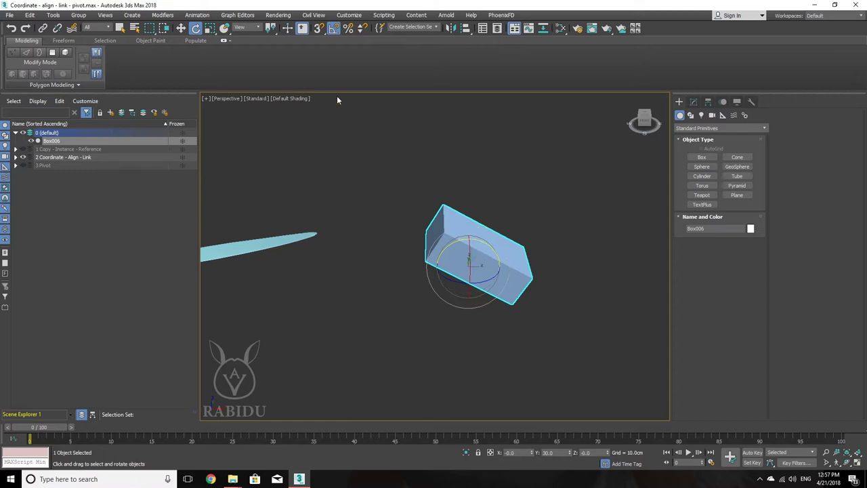
pyautogui.moveTo(420, 203)
pyautogui.keyDown('alt'); pyautogui.mouseDown(button='middle')
pyautogui.moveTo(450, 204)
pyautogui.moveTo(401, 246)
pyautogui.moveTo(456, 271)
pyautogui.moveTo(400, 219)
pyautogui.moveTo(422, 248)
pyautogui.moveTo(475, 264)
pyautogui.moveTo(398, 238)
pyautogui.moveTo(373, 248)
pyautogui.moveTo(480, 252)
pyautogui.moveTo(466, 246)
pyautogui.mouseUp(button='middle'); pyautogui.keyUp('alt')
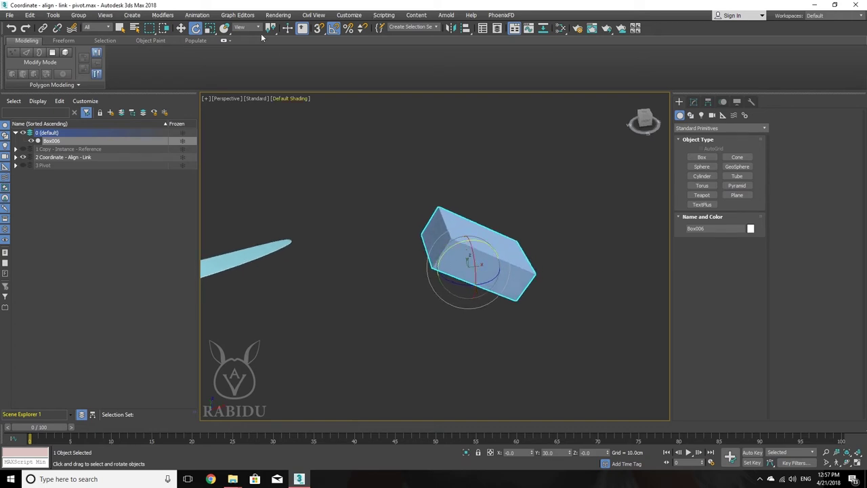
# - Switch to Local reference coordinates and orbit around Box006
pyautogui.click(247, 27)
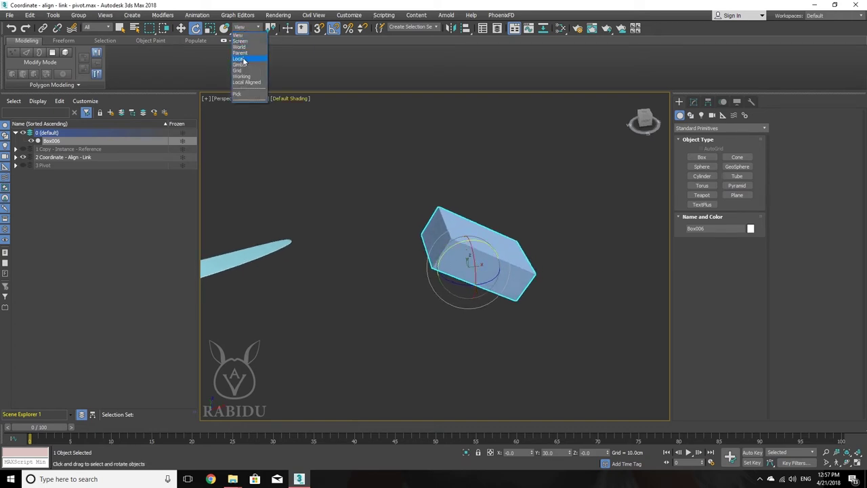
pyautogui.click(239, 59)
pyautogui.moveTo(552, 237)
pyautogui.keyDown('alt'); pyautogui.mouseDown(button='middle')
pyautogui.moveTo(535, 221)
pyautogui.moveTo(535, 202)
pyautogui.moveTo(555, 242)
pyautogui.mouseUp(button='middle'); pyautogui.keyUp('alt')
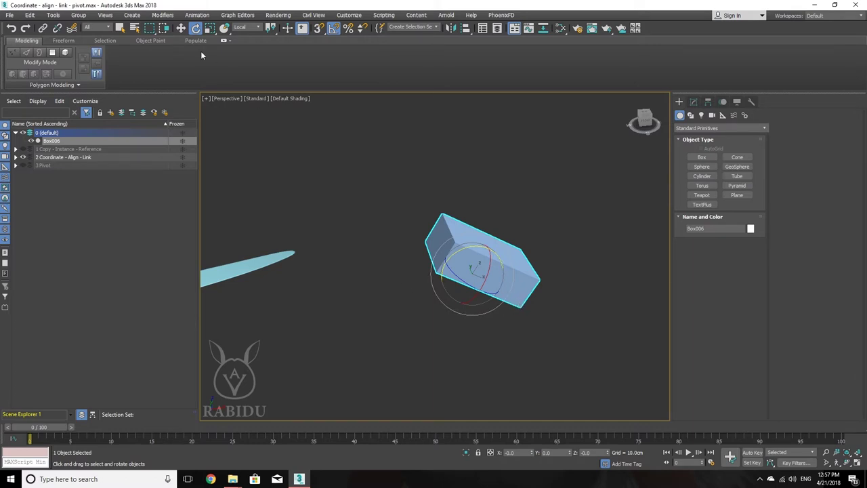
# - Using Gimbal axes, rotate Box006 to X 0°, Y 30°, Z 0°
pyautogui.click(248, 27)
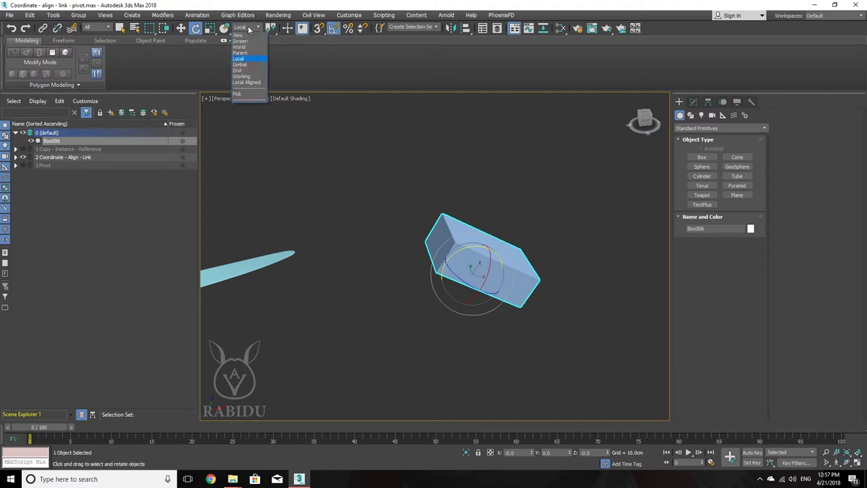
pyautogui.click(240, 65)
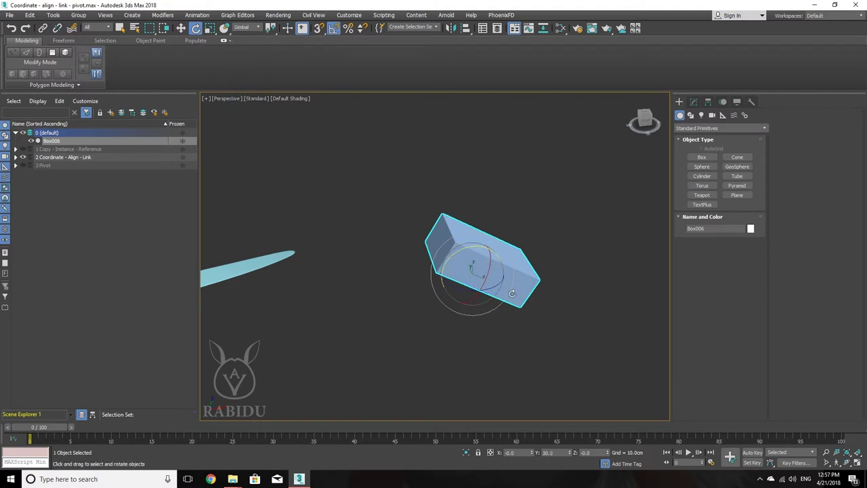
pyautogui.moveTo(510, 292); pyautogui.dragTo(524, 257)
pyautogui.keyDown('alt'); pyautogui.moveTo(523, 258); pyautogui.dragTo(469, 241, button='middle'); pyautogui.keyUp('alt')
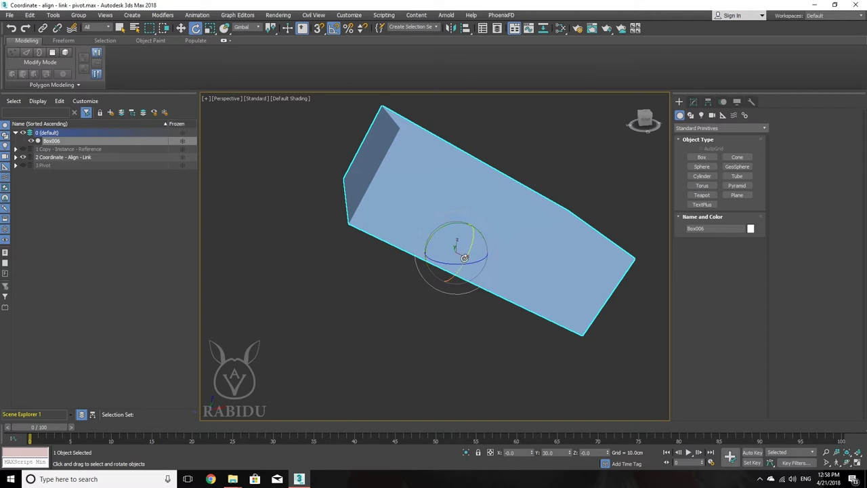
pyautogui.moveTo(425, 251)
pyautogui.keyDown('alt'); pyautogui.mouseDown(button='middle')
pyautogui.moveTo(436, 270)
pyautogui.moveTo(458, 248)
pyautogui.mouseUp(button='middle'); pyautogui.keyUp('alt')
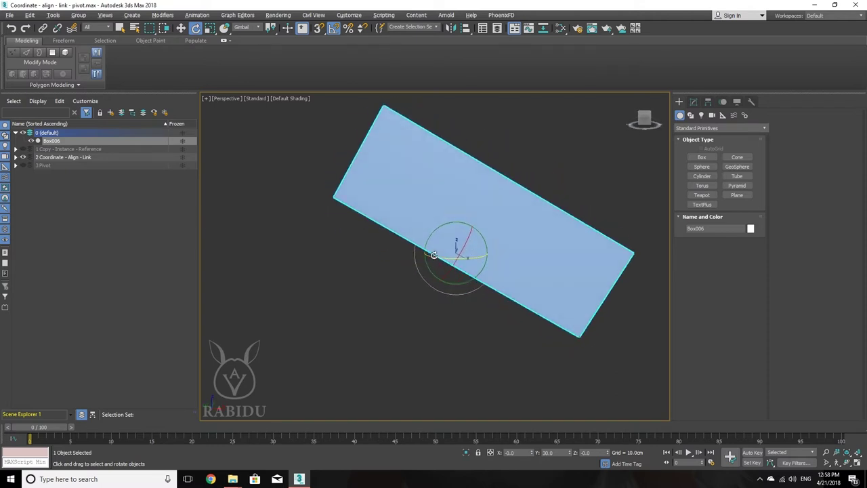
pyautogui.moveTo(481, 233); pyautogui.dragTo(479, 223)
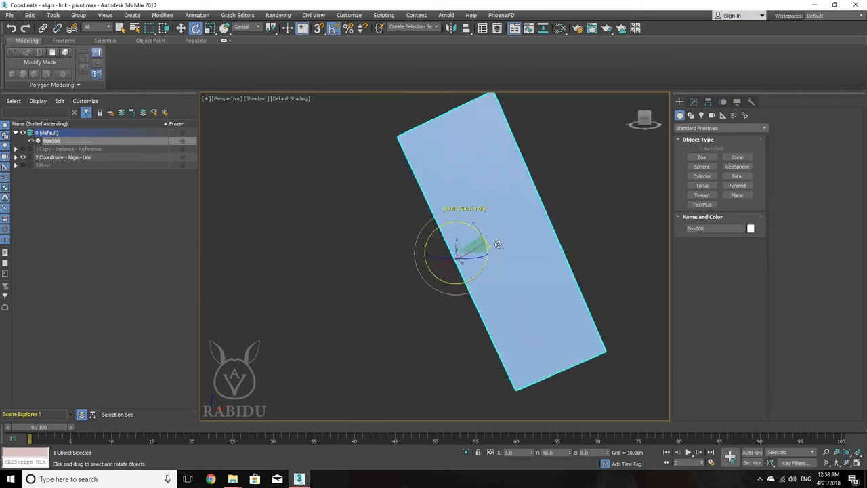
pyautogui.moveTo(478, 222); pyautogui.dragTo(498, 255)
pyautogui.keyDown('alt'); pyautogui.moveTo(497, 255); pyautogui.dragTo(505, 282, button='middle'); pyautogui.keyUp('alt')
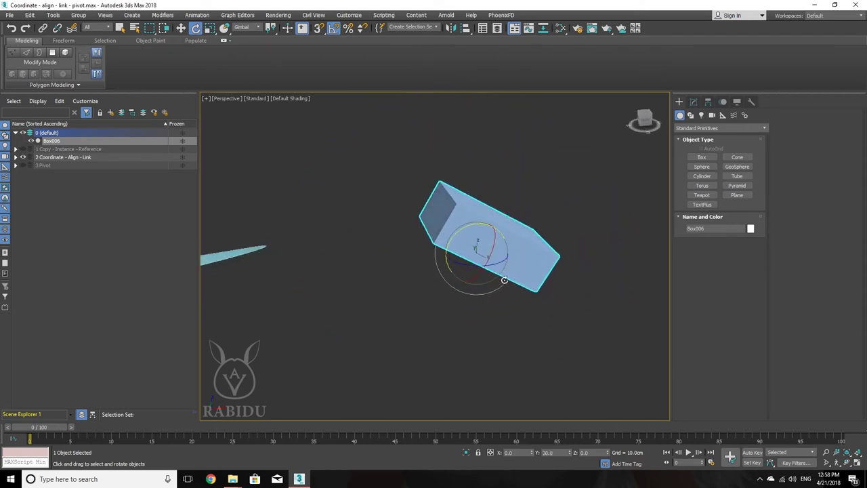
# - Reset Box006's Y rotation to 0 so it sits unrotated again
pyautogui.click(248, 29)
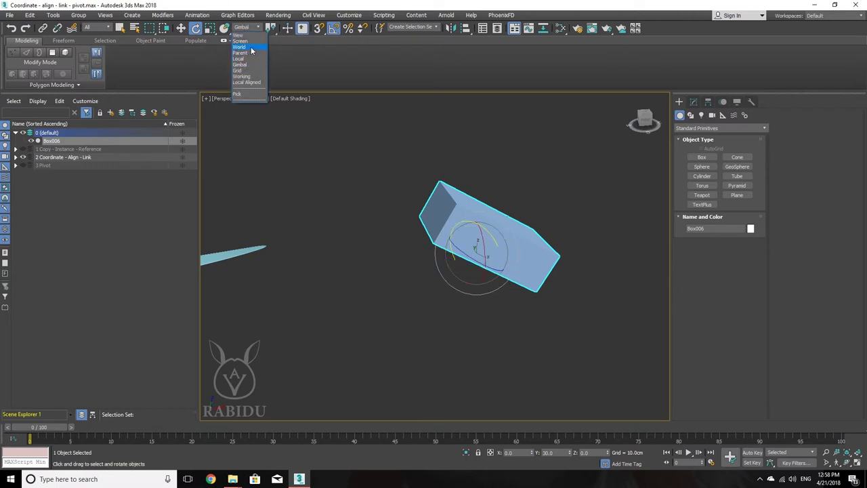
pyautogui.moveTo(484, 235)
pyautogui.mouseDown()
pyautogui.moveTo(361, 220)
pyautogui.moveTo(378, 233)
pyautogui.mouseUp()
pyautogui.moveTo(378, 233)
pyautogui.mouseDown(button='middle')
pyautogui.moveTo(523, 223)
pyautogui.moveTo(429, 224)
pyautogui.moveTo(509, 224)
pyautogui.mouseUp(button='middle')
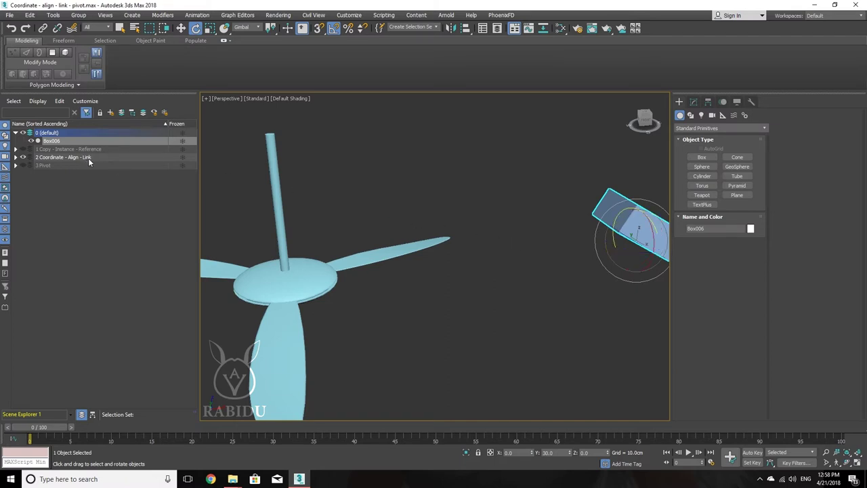
pyautogui.keyDown('alt'); pyautogui.moveTo(537, 235); pyautogui.dragTo(547, 371, button='middle'); pyautogui.keyUp('alt')
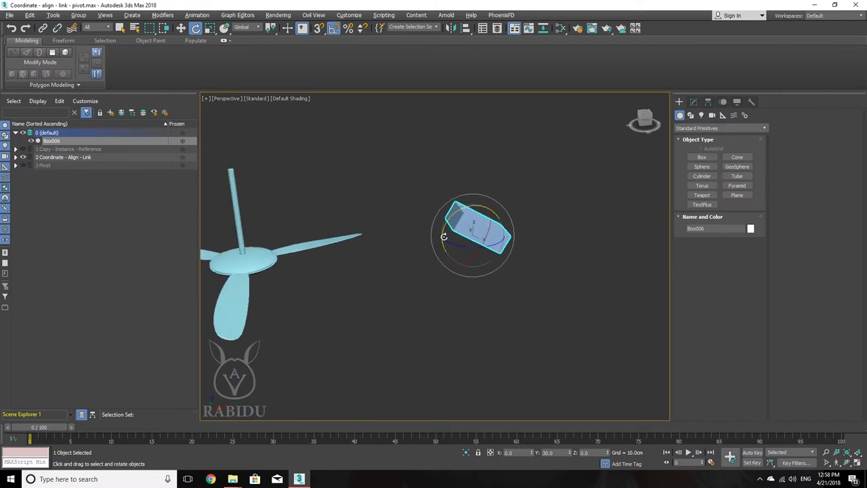
pyautogui.rightClick(571, 454)
# - Draw a second box, Box007, about 39 × 50 × 18 cm to the right of Box006
pyautogui.keyDown('alt'); pyautogui.moveTo(507, 296); pyautogui.dragTo(570, 249, button='middle'); pyautogui.keyUp('alt')
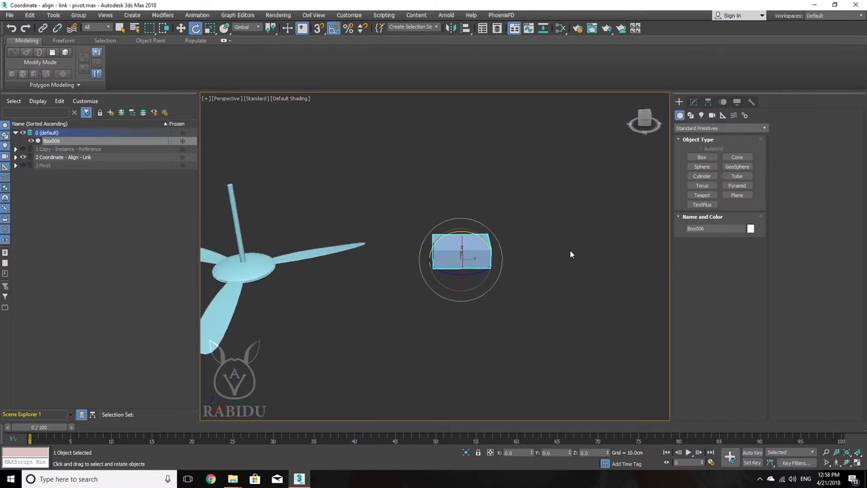
pyautogui.click(702, 156)
pyautogui.moveTo(532, 253); pyautogui.dragTo(581, 267)
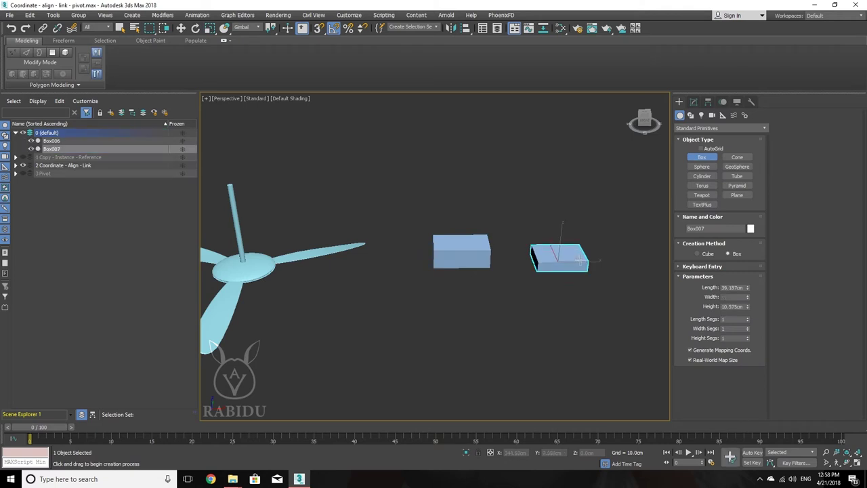
# - Link Box007 to Box006 so Box007 becomes its child
pyautogui.rightClick(539, 257)
pyautogui.press('e')
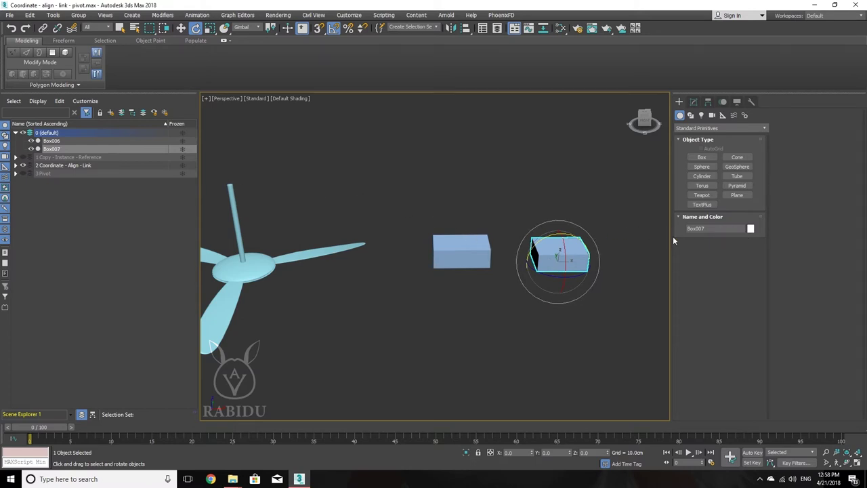
pyautogui.click(43, 29)
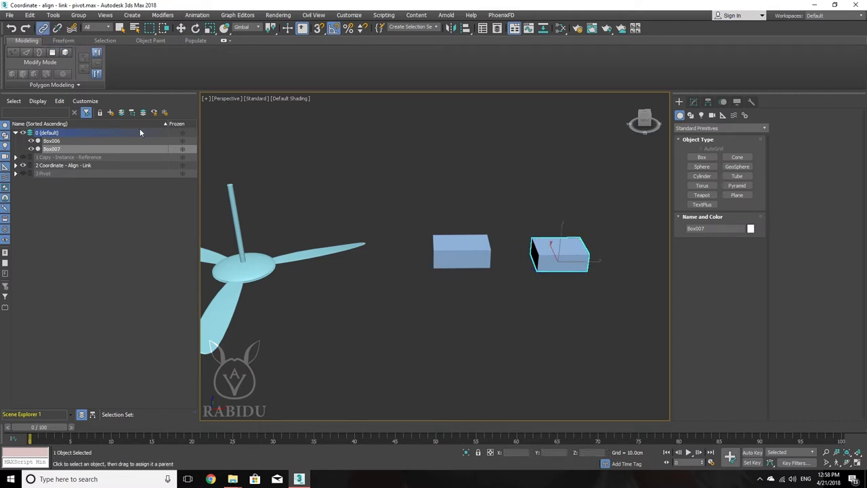
pyautogui.moveTo(464, 308); pyautogui.dragTo(469, 256)
pyautogui.moveTo(469, 255); pyautogui.dragTo(467, 245)
# - Move and rotate Box006 to show Box007 follows, then switch to uniform scaling
pyautogui.click(469, 252)
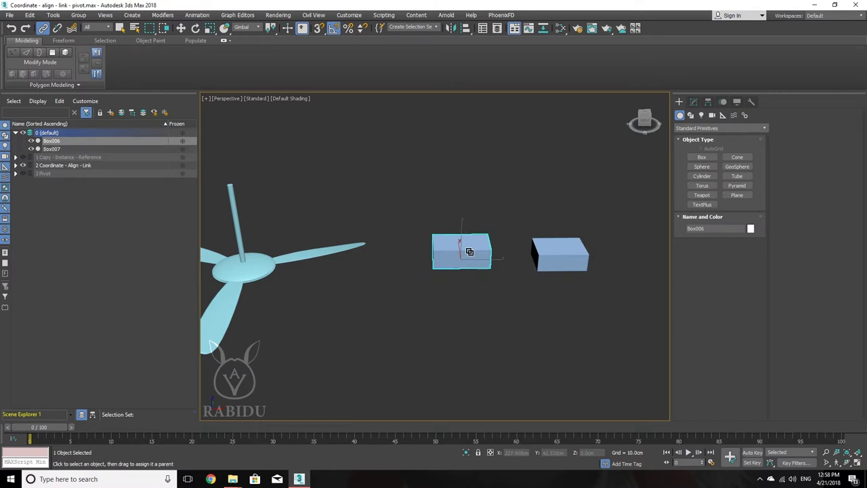
pyautogui.press('w')
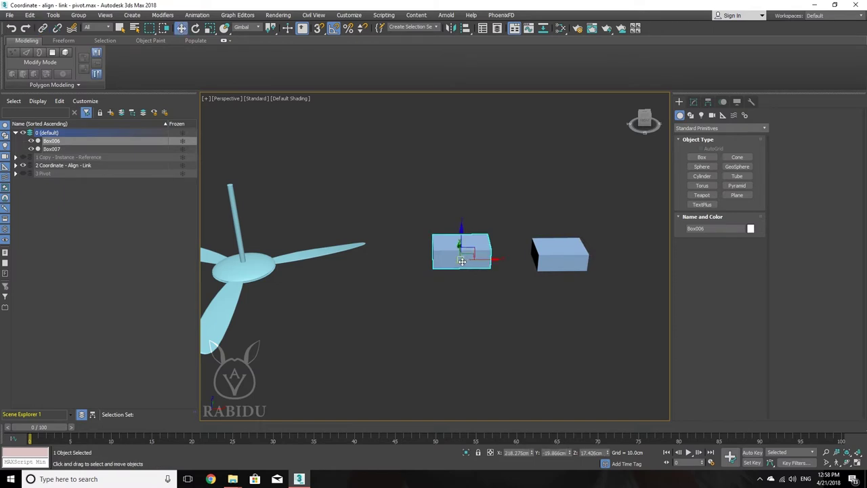
pyautogui.moveTo(462, 262)
pyautogui.mouseDown()
pyautogui.moveTo(476, 256)
pyautogui.moveTo(480, 327)
pyautogui.moveTo(466, 286)
pyautogui.mouseUp()
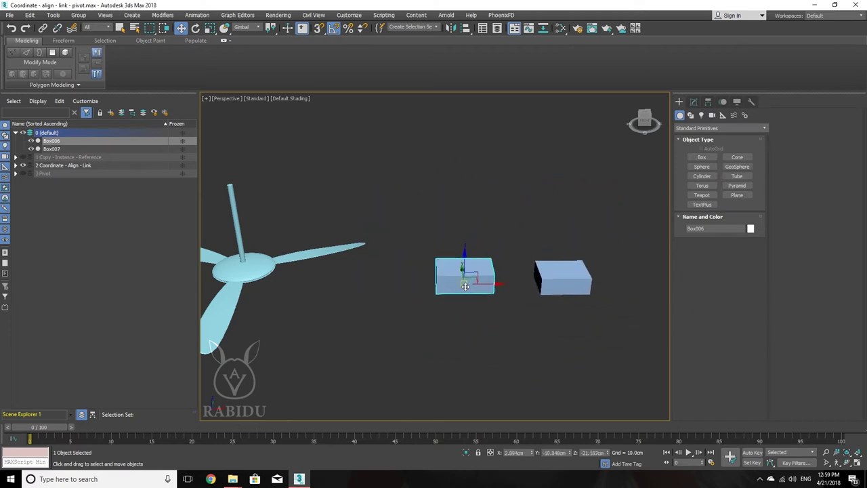
pyautogui.press('e')
pyautogui.moveTo(465, 286)
pyautogui.mouseDown()
pyautogui.moveTo(437, 293)
pyautogui.moveTo(446, 276)
pyautogui.moveTo(328, 227)
pyautogui.moveTo(420, 214)
pyautogui.moveTo(362, 217)
pyautogui.moveTo(406, 252)
pyautogui.moveTo(384, 210)
pyautogui.moveTo(428, 214)
pyautogui.moveTo(504, 257)
pyautogui.moveTo(420, 254)
pyautogui.moveTo(413, 221)
pyautogui.moveTo(455, 253)
pyautogui.moveTo(465, 248)
pyautogui.moveTo(460, 261)
pyautogui.moveTo(481, 273)
pyautogui.moveTo(464, 150)
pyautogui.moveTo(470, 305)
pyautogui.moveTo(471, 155)
pyautogui.moveTo(468, 287)
pyautogui.moveTo(474, 190)
pyautogui.moveTo(461, 271)
pyautogui.moveTo(461, 199)
pyautogui.moveTo(451, 273)
pyautogui.moveTo(446, 182)
pyautogui.moveTo(445, 282)
pyautogui.moveTo(448, 227)
pyautogui.moveTo(444, 257)
pyautogui.mouseUp()
pyautogui.press('r')
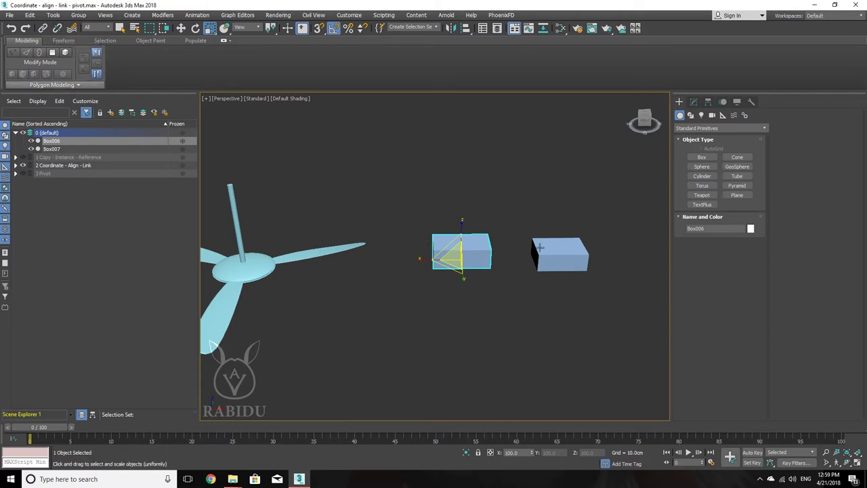
# - Move Box006 and its child down and back near the original spot, cancelling a rotation
pyautogui.moveTo(524, 225); pyautogui.dragTo(610, 316)
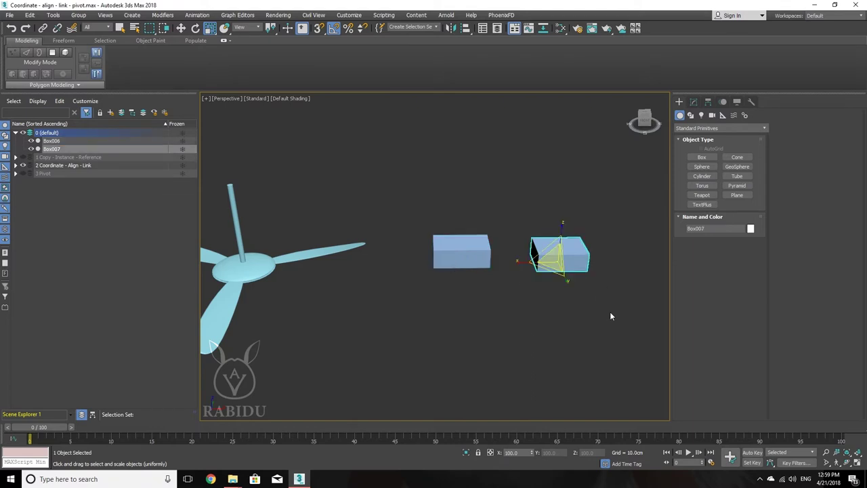
pyautogui.moveTo(403, 301); pyautogui.dragTo(394, 311)
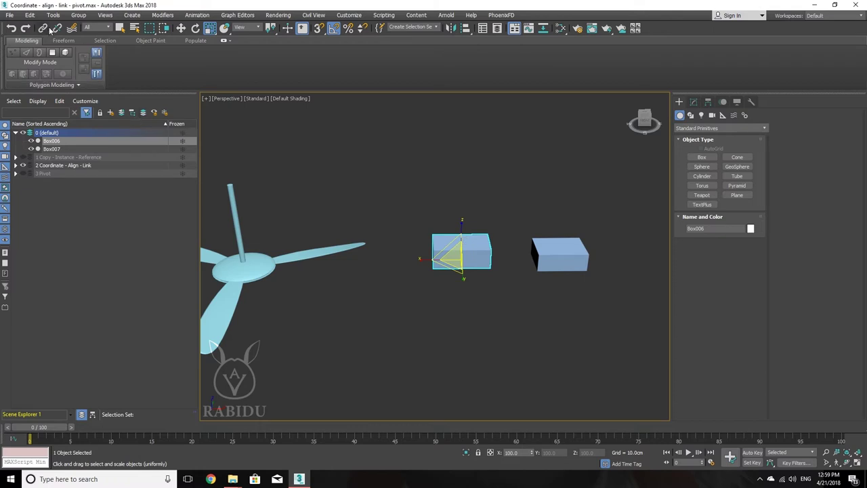
pyautogui.press('w')
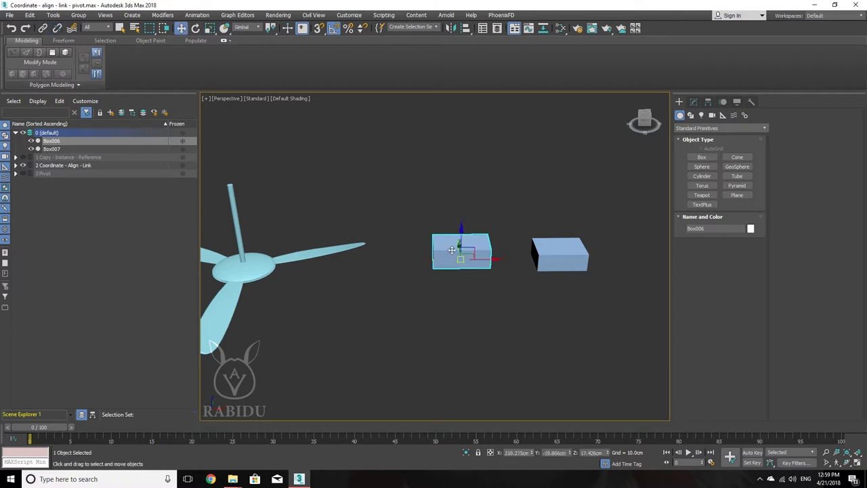
pyautogui.moveTo(465, 263)
pyautogui.mouseDown()
pyautogui.moveTo(390, 339)
pyautogui.moveTo(548, 240)
pyautogui.moveTo(611, 316)
pyautogui.mouseUp()
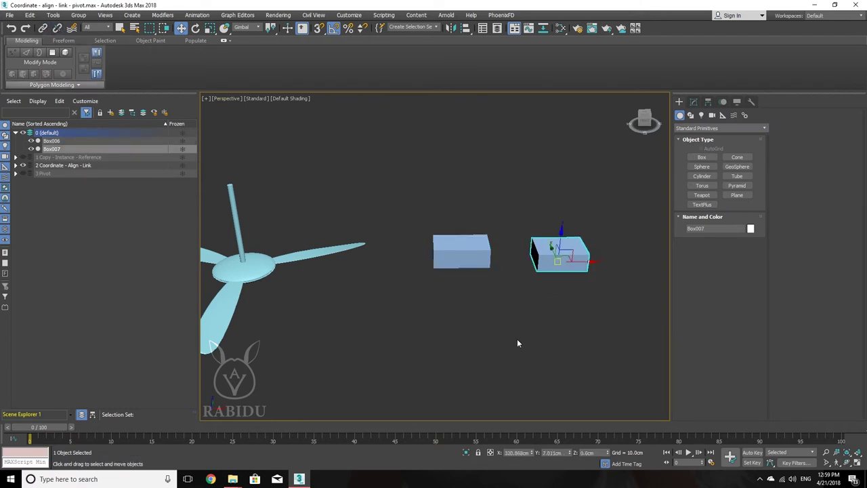
pyautogui.moveTo(476, 247)
pyautogui.mouseDown()
pyautogui.moveTo(538, 192)
pyautogui.moveTo(415, 266)
pyautogui.moveTo(474, 246)
pyautogui.moveTo(514, 267)
pyautogui.moveTo(479, 263)
pyautogui.mouseUp()
pyautogui.press('e')
pyautogui.click(517, 271)
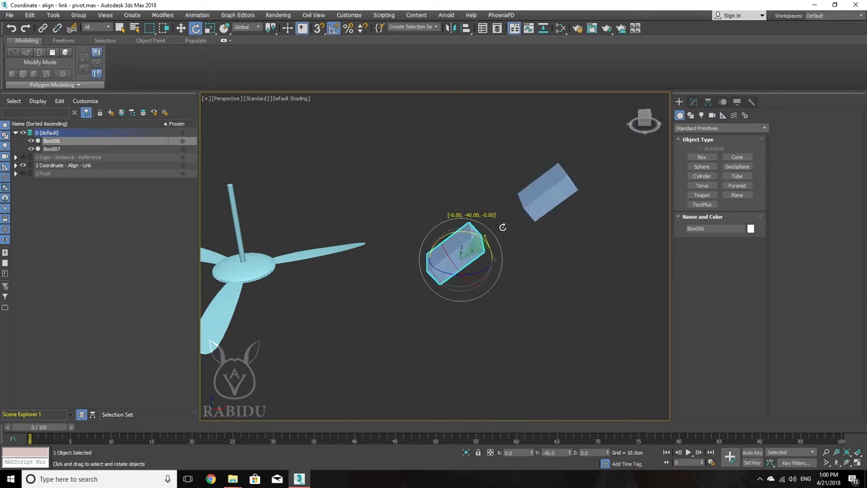
pyautogui.rightClick(480, 264)
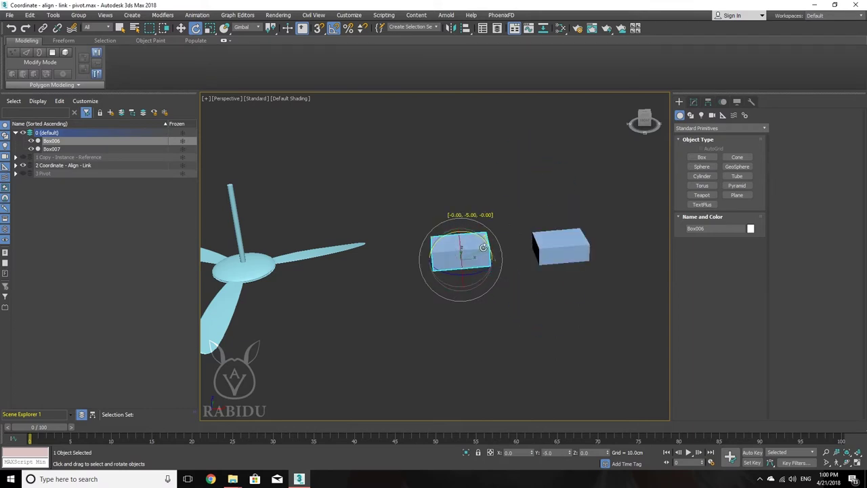
# - Sort the Scene Explorer by hierarchy and expand Box006 to show Box007
pyautogui.click(92, 416)
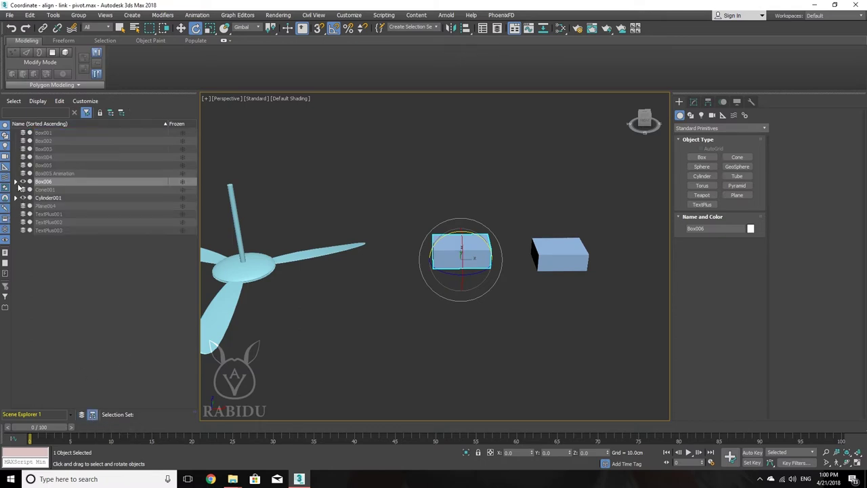
pyautogui.click(16, 182)
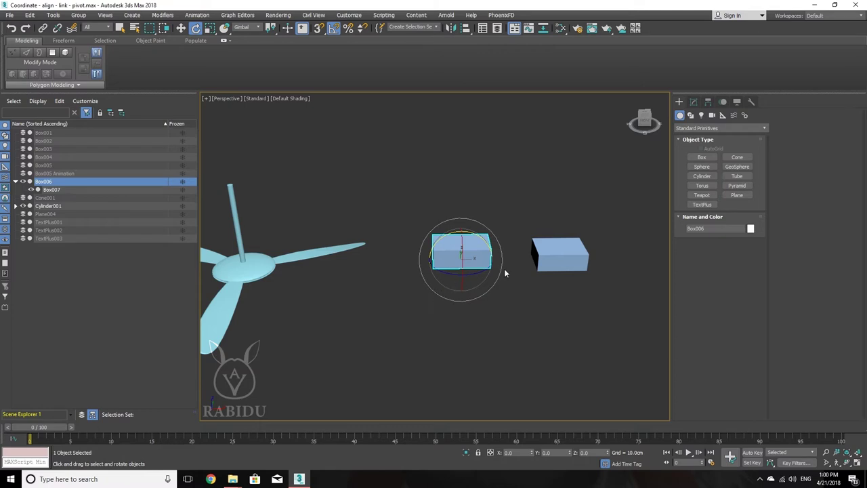
pyautogui.moveTo(507, 271); pyautogui.dragTo(494, 277, button='middle')
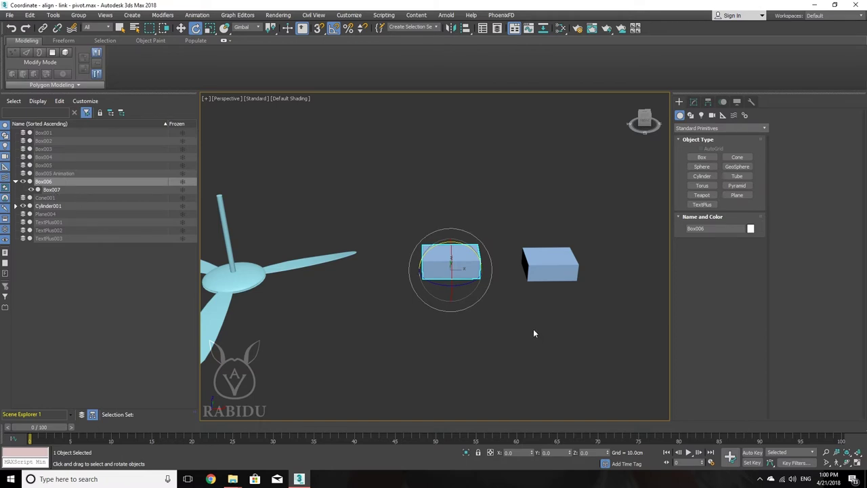
# - Unlink Box007 from Box006 and select both boxes
pyautogui.moveTo(612, 330); pyautogui.dragTo(515, 221)
pyautogui.moveTo(515, 222); pyautogui.dragTo(515, 223)
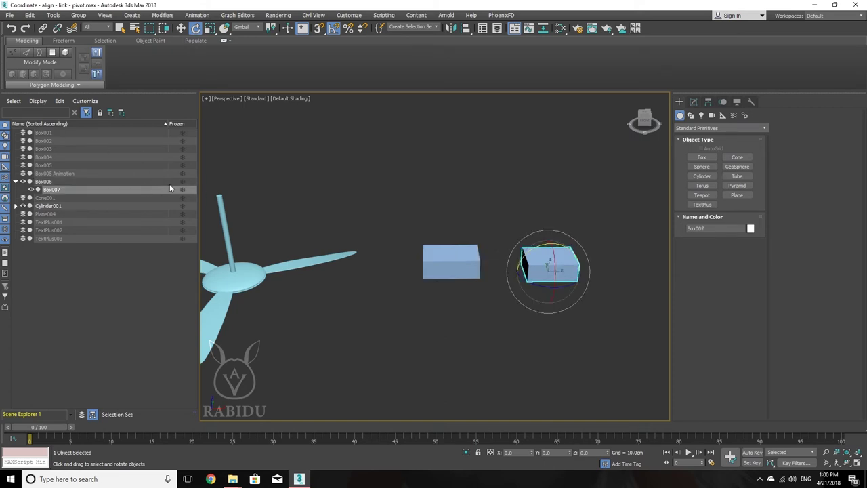
pyautogui.click(57, 28)
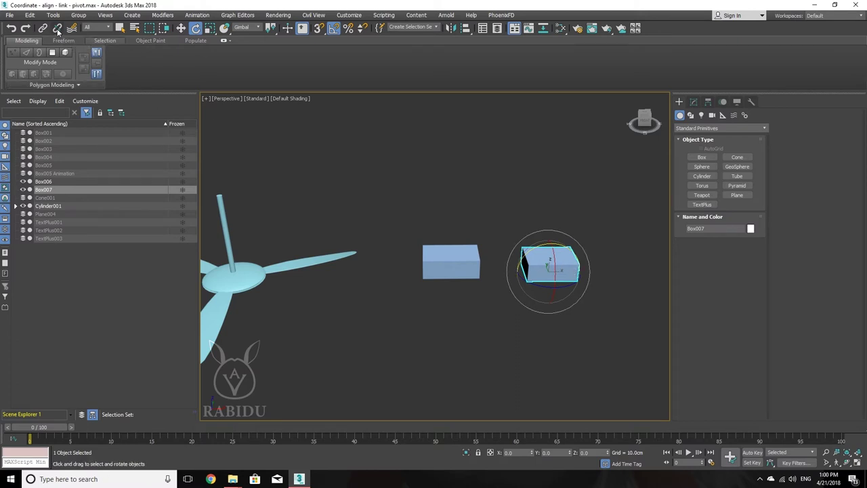
pyautogui.click(56, 191)
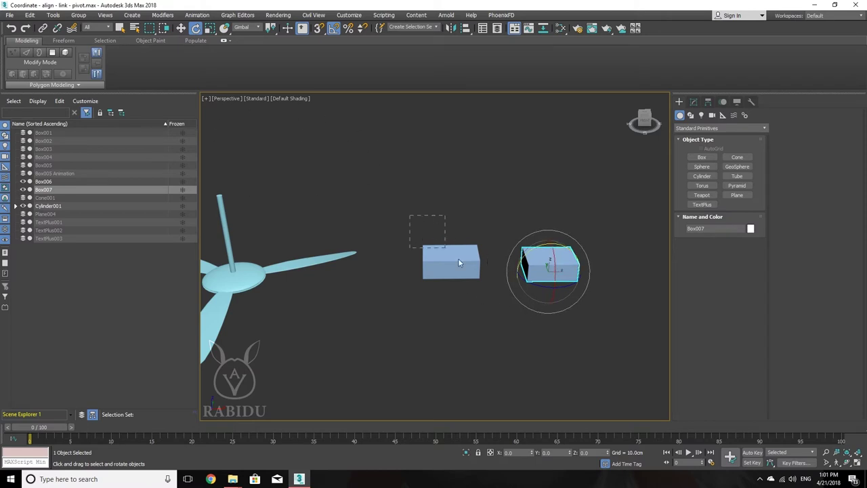
pyautogui.moveTo(599, 324); pyautogui.dragTo(602, 326)
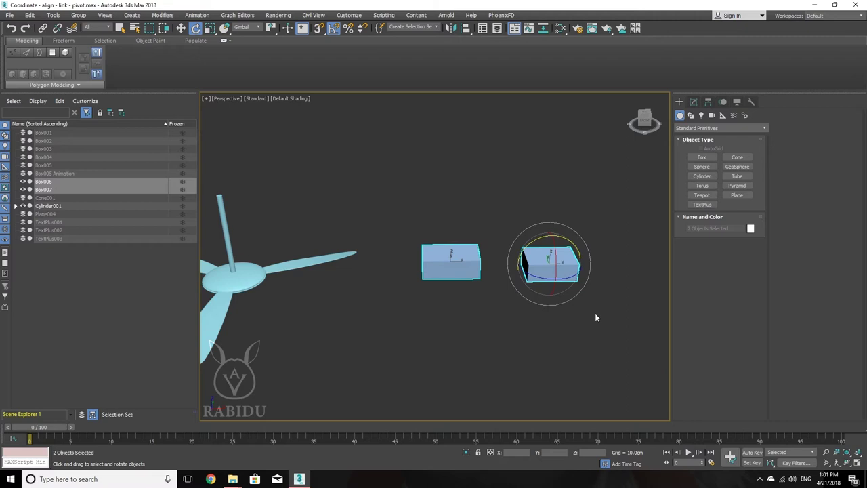
pyautogui.press('Delete')
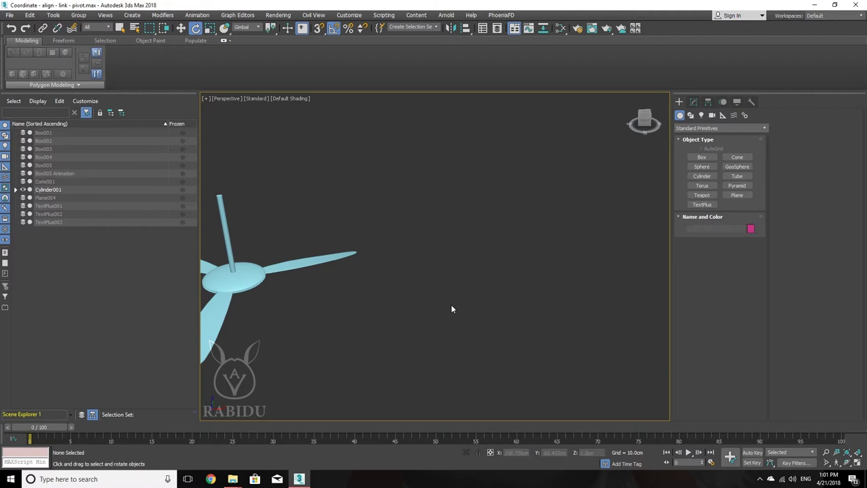
pyautogui.press('z')
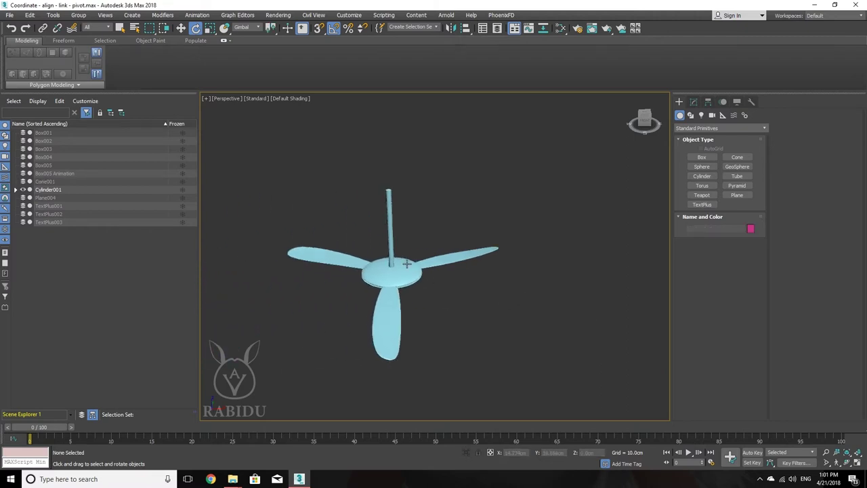
pyautogui.click(407, 264)
pyautogui.scroll(2, 407, 264)
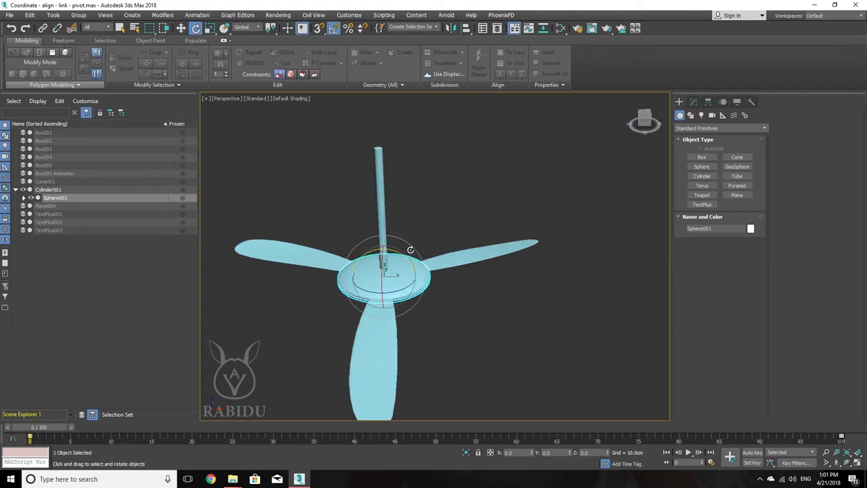
pyautogui.moveTo(322, 223); pyautogui.dragTo(521, 360)
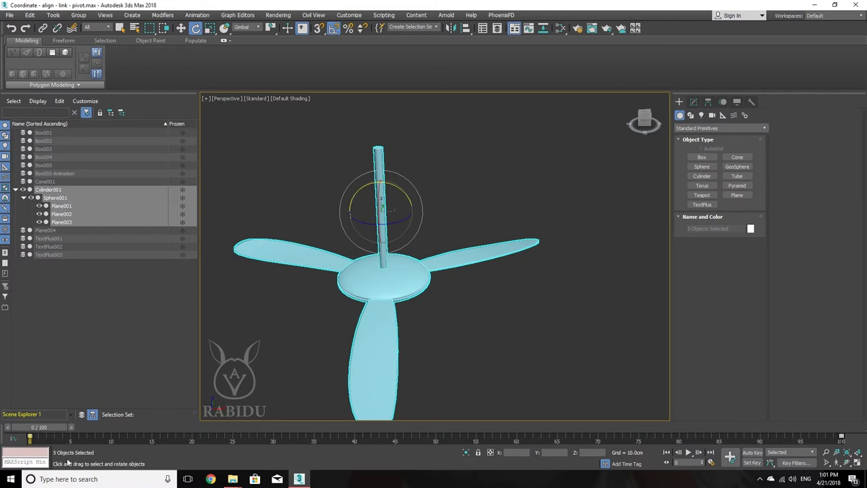
pyautogui.moveTo(529, 167); pyautogui.dragTo(331, 123)
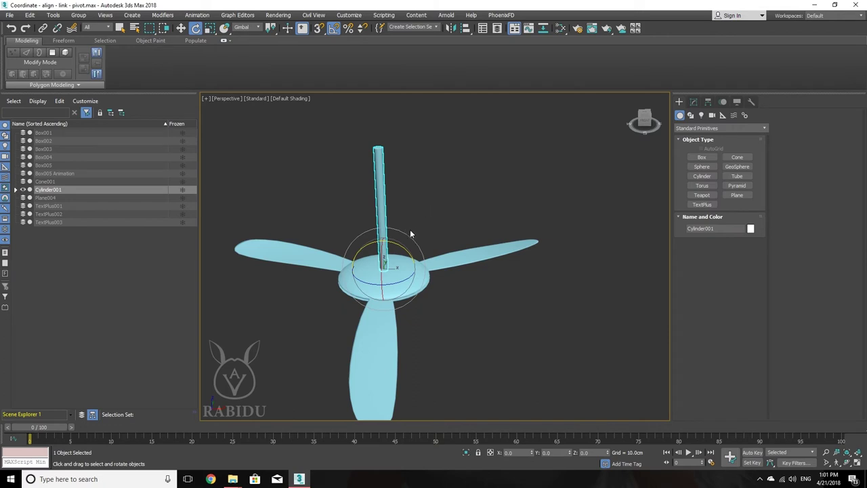
pyautogui.moveTo(394, 242); pyautogui.dragTo(385, 240)
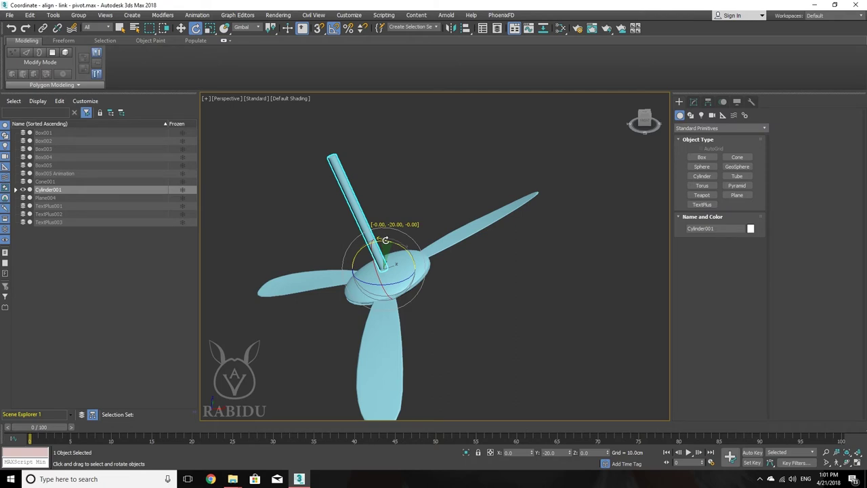
pyautogui.moveTo(386, 241)
pyautogui.mouseDown()
pyautogui.moveTo(379, 232)
pyautogui.moveTo(421, 296)
pyautogui.mouseUp()
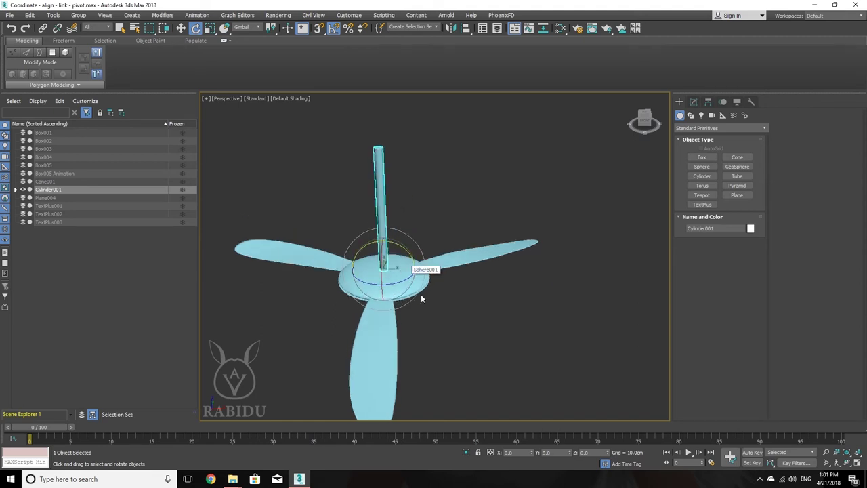
pyautogui.click(466, 256)
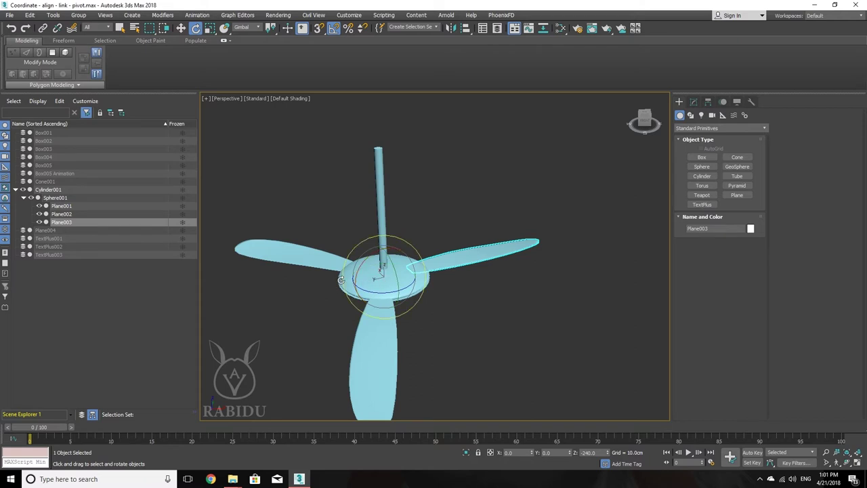
pyautogui.click(435, 293)
pyautogui.click(399, 279)
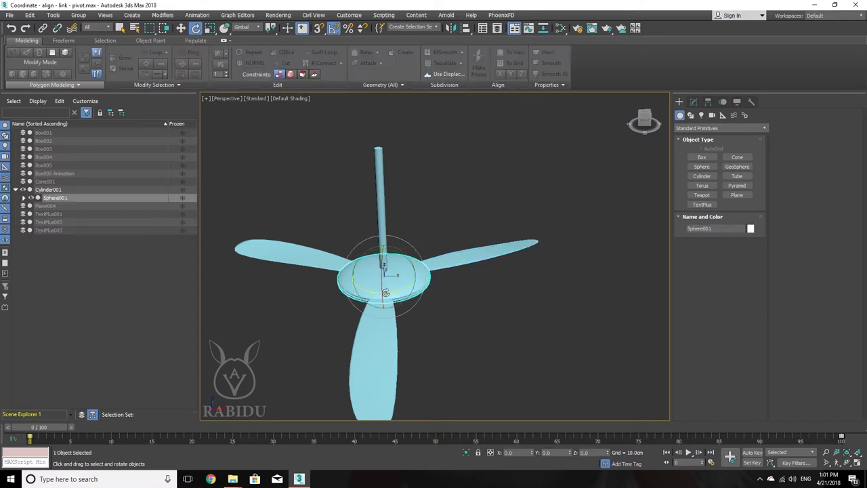
pyautogui.moveTo(386, 292); pyautogui.dragTo(387, 300)
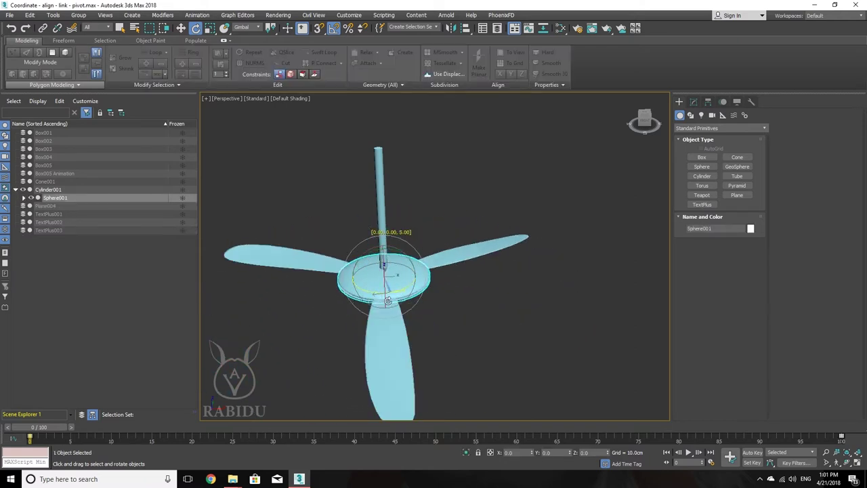
pyautogui.moveTo(388, 300); pyautogui.dragTo(380, 297)
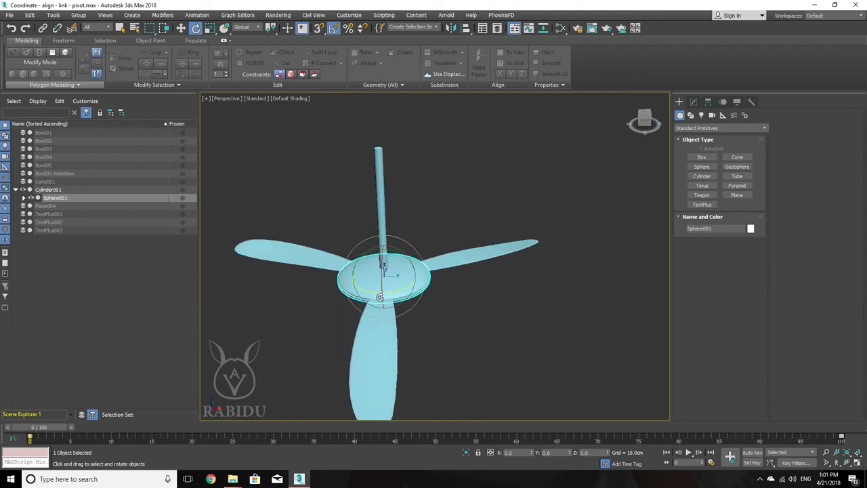
pyautogui.moveTo(399, 255)
pyautogui.mouseDown()
pyautogui.moveTo(376, 248)
pyautogui.moveTo(427, 277)
pyautogui.moveTo(353, 257)
pyautogui.moveTo(409, 220)
pyautogui.mouseUp()
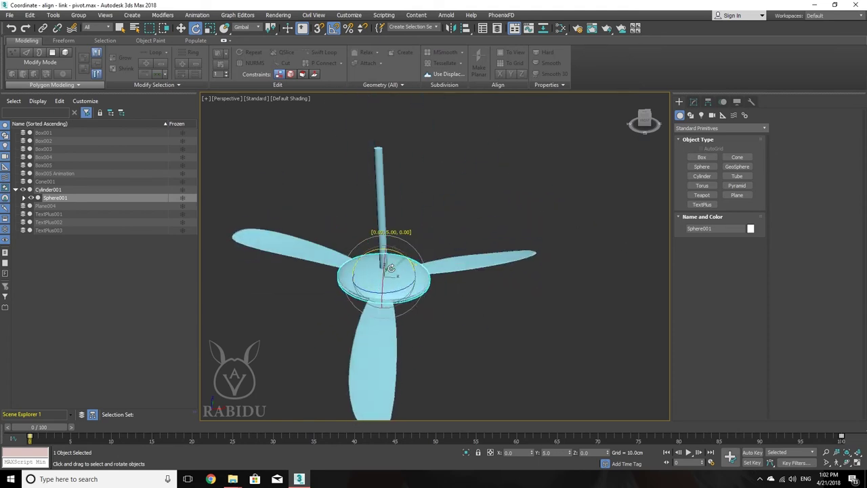
pyautogui.rightClick(407, 216)
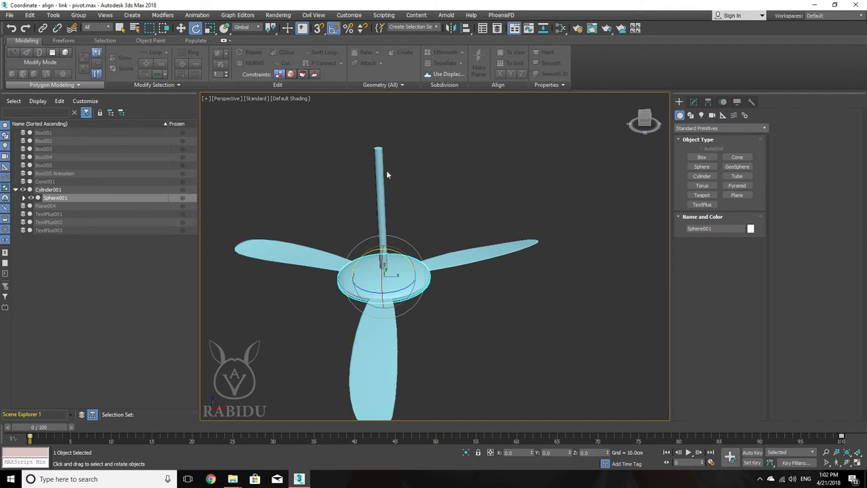
pyautogui.click(385, 171)
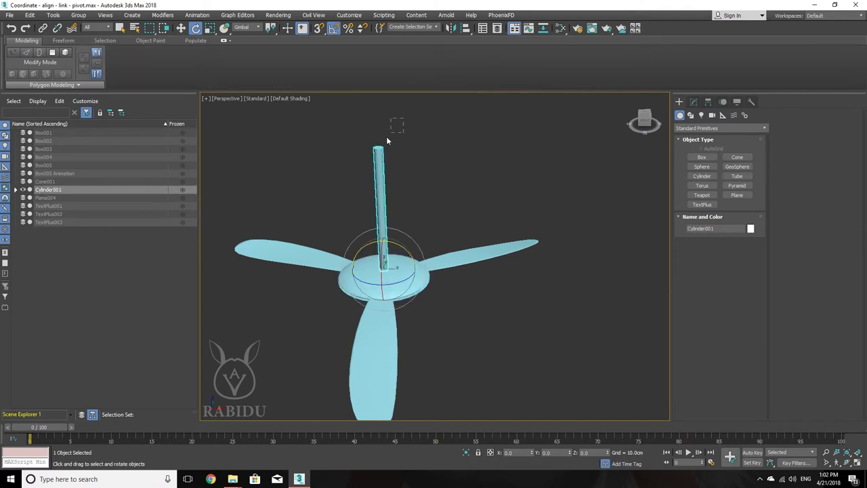
# - Expand Cylinder001 and Sphere001 in the Scene Explorer and group the list by layer
pyautogui.click(16, 189)
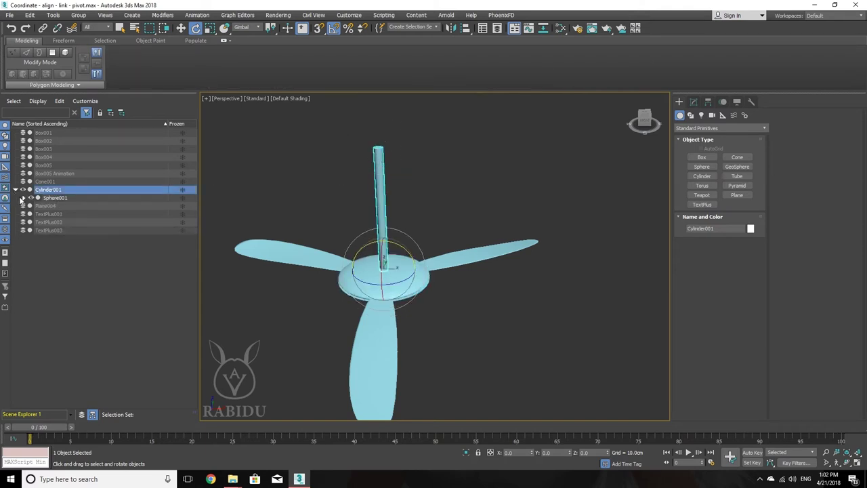
pyautogui.click(24, 198)
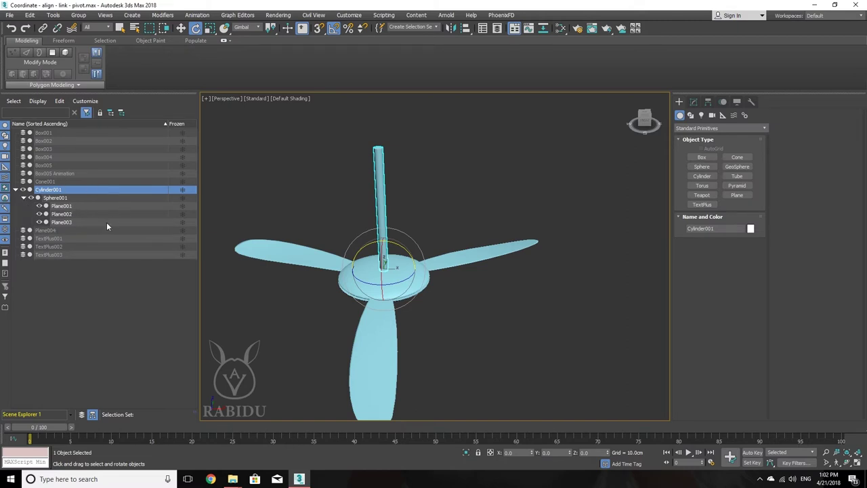
pyautogui.click(82, 415)
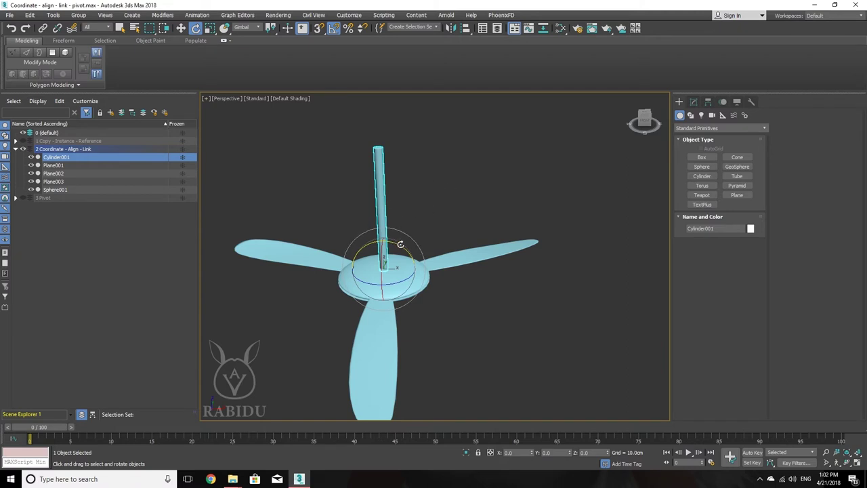
# - Tilt Cylinder001 with its linked propeller to -20° about Y, then deselect
pyautogui.moveTo(401, 247); pyautogui.dragTo(391, 244)
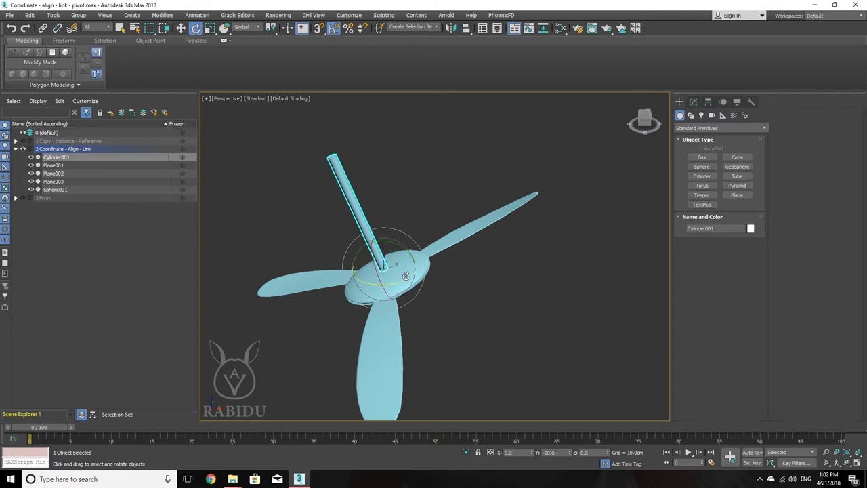
pyautogui.doubleClick(551, 453)
pyautogui.moveTo(387, 133); pyautogui.dragTo(300, 179)
# - Unlink the hub Sphere001 from Cylinder001 and set the reference coordinate system to Gimbal
pyautogui.click(451, 303)
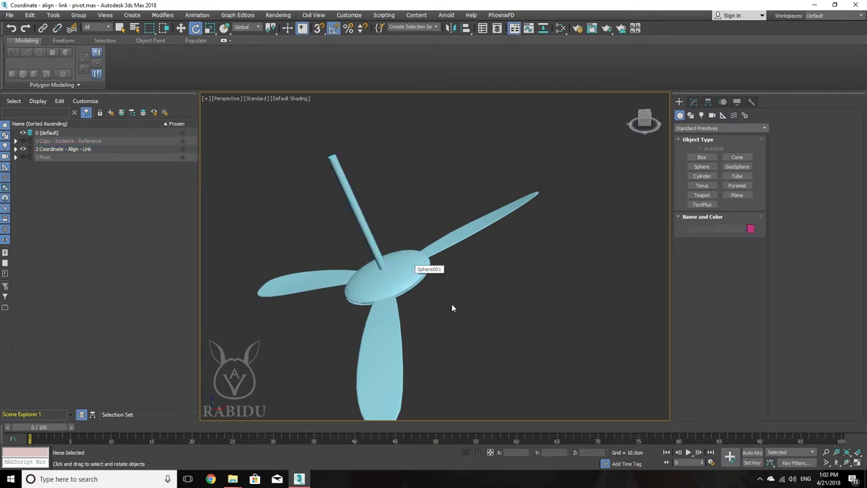
pyautogui.click(403, 265)
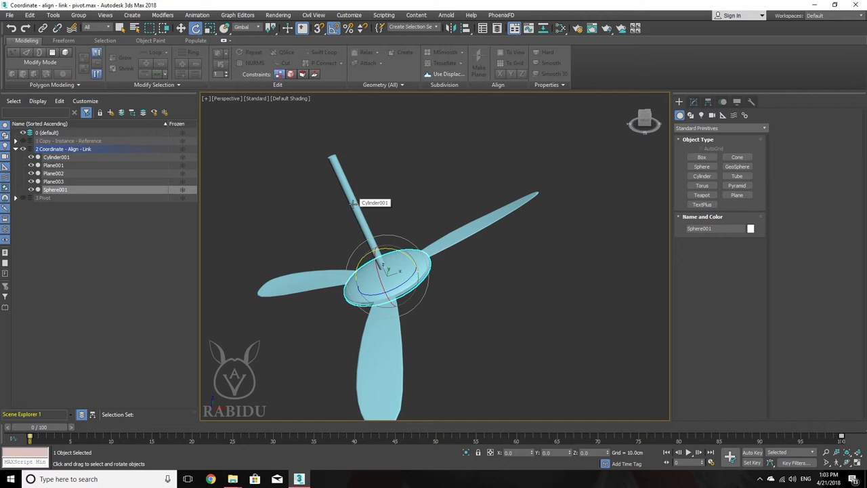
pyautogui.click(56, 29)
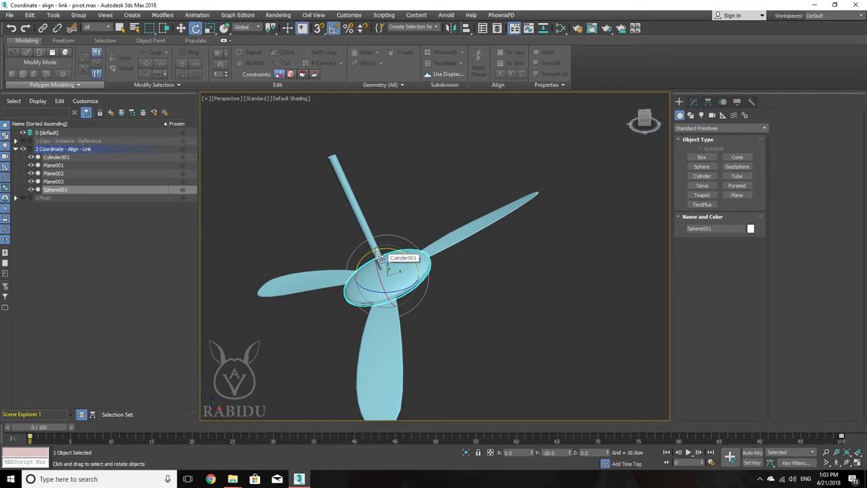
pyautogui.click(248, 27)
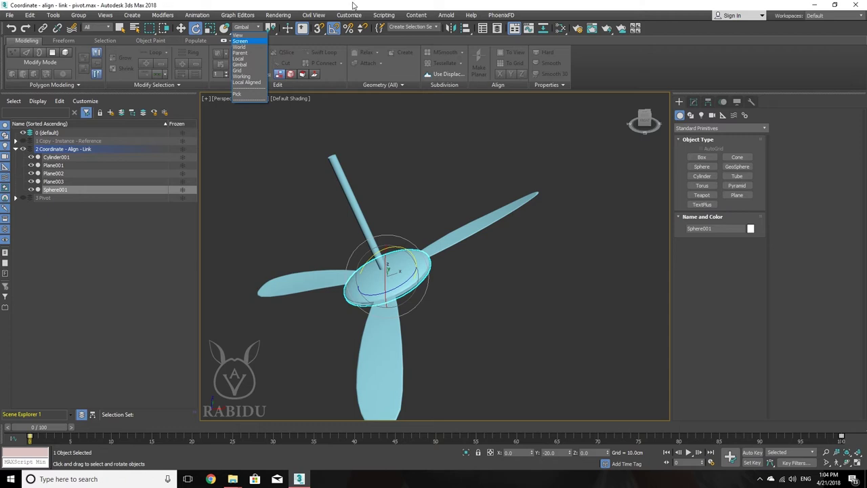
# - Relink Sphere001 under Cylinder001 and reset the shaft's Y rotation to 0°
pyautogui.click(352, 5)
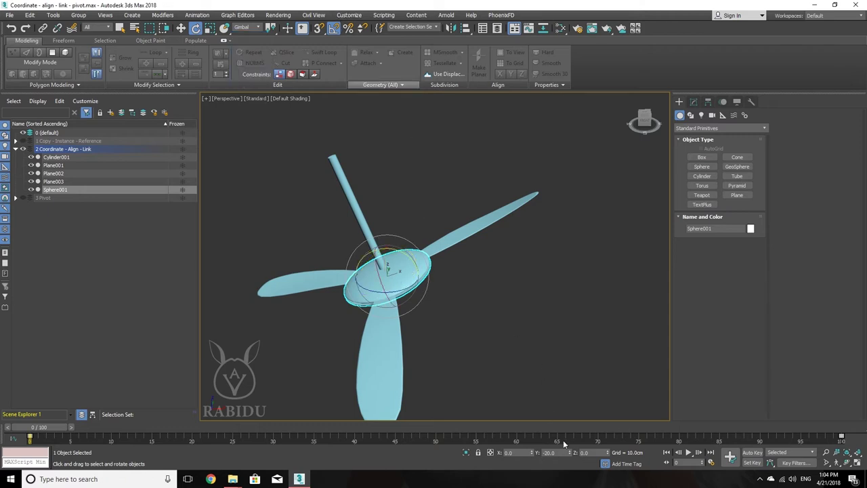
pyautogui.moveTo(383, 153); pyautogui.dragTo(336, 185)
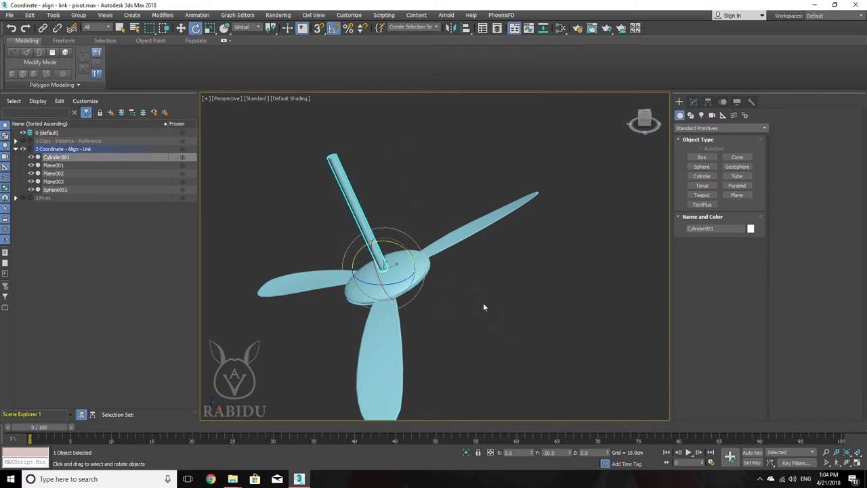
pyautogui.click(483, 303)
pyautogui.click(43, 28)
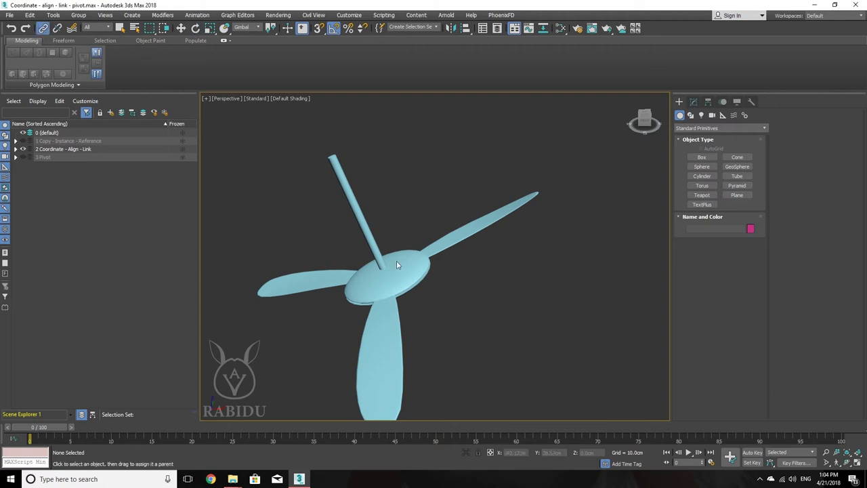
pyautogui.moveTo(396, 260); pyautogui.dragTo(306, 198)
pyautogui.moveTo(343, 172); pyautogui.dragTo(343, 173)
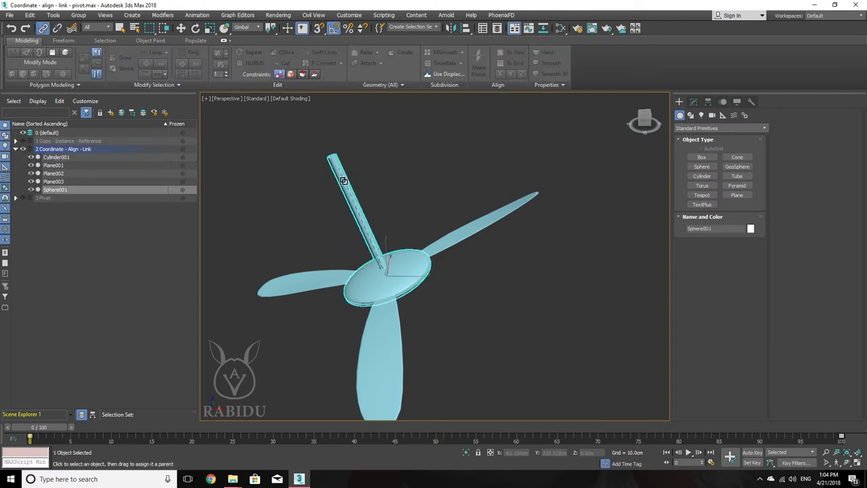
pyautogui.click(343, 175)
pyautogui.press('e')
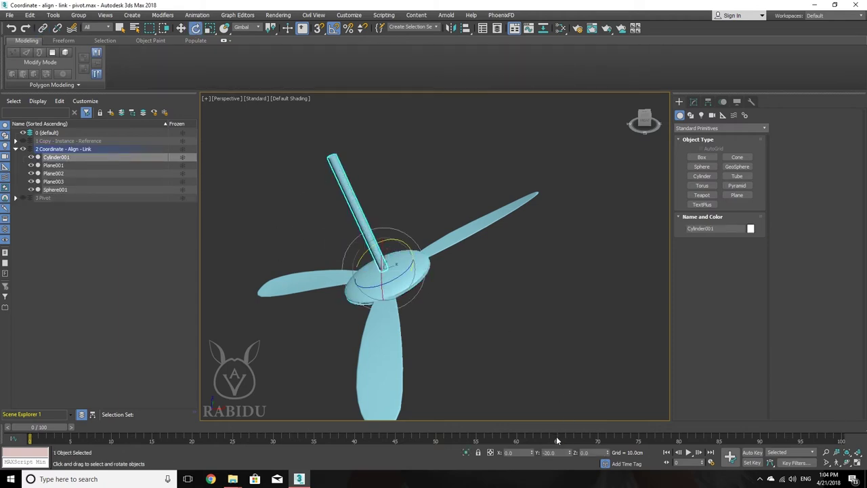
pyautogui.rightClick(572, 454)
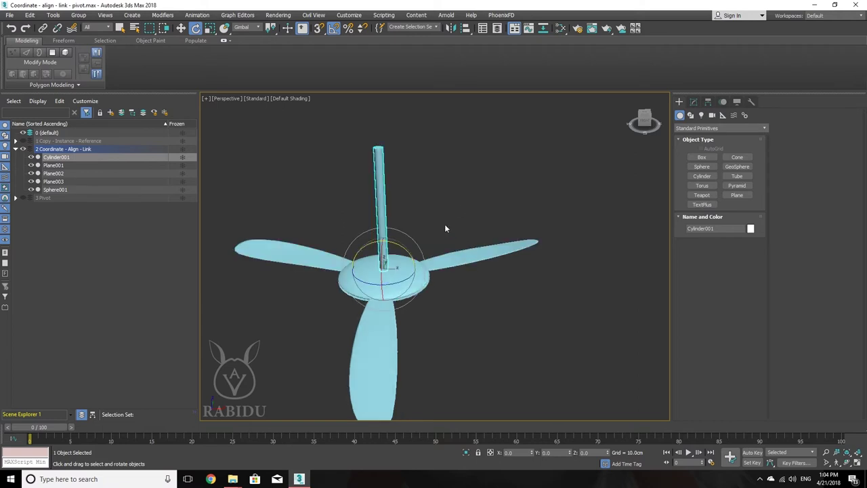
# - Hide the 2 Coordinate - Align - Link layer and show the 3 Pivot layer's five cubes
pyautogui.click(16, 149)
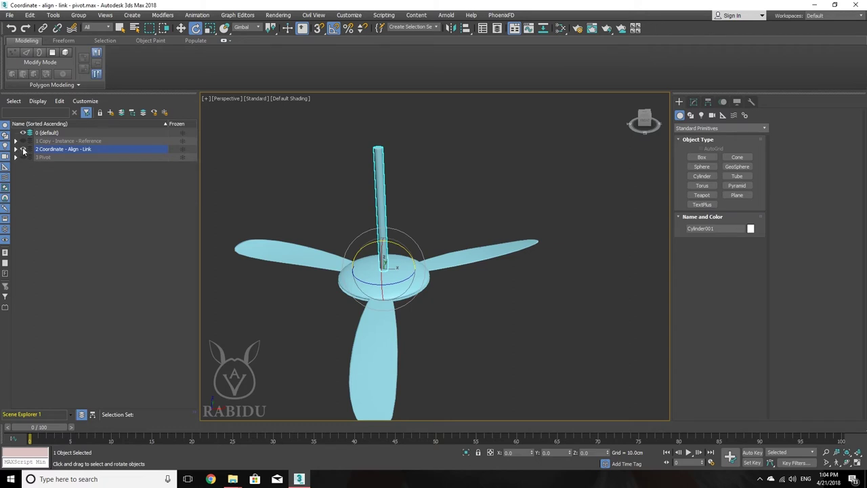
pyautogui.click(22, 149)
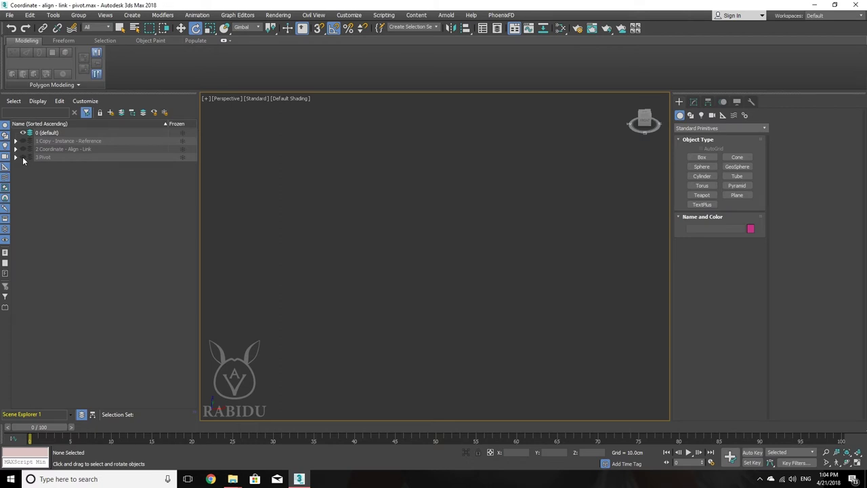
pyautogui.click(22, 157)
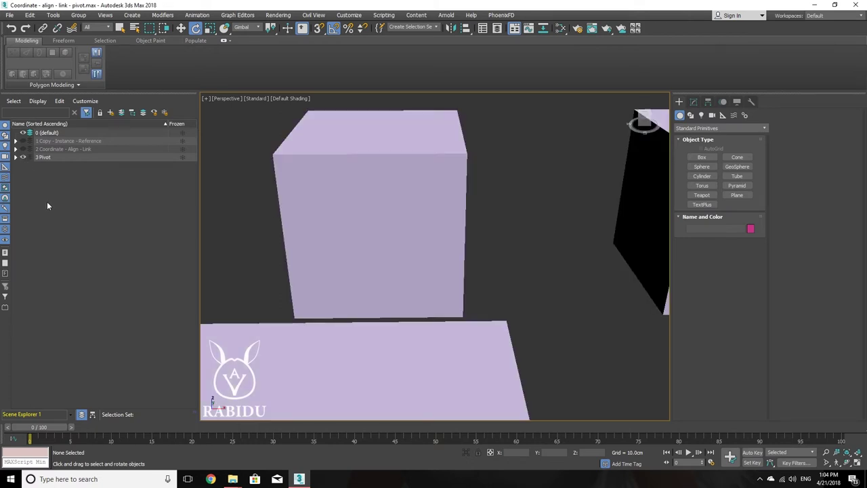
pyautogui.scroll(-3, 348, 248)
pyautogui.scroll(-3, 351, 246)
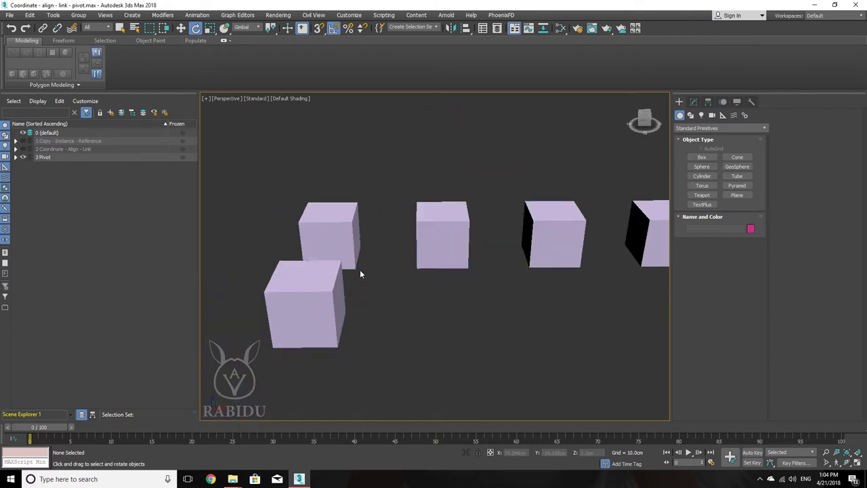
pyautogui.moveTo(364, 276)
pyautogui.keyDown('alt'); pyautogui.mouseDown(button='middle')
pyautogui.moveTo(395, 287)
pyautogui.moveTo(383, 285)
pyautogui.mouseUp(button='middle'); pyautogui.keyUp('alt')
pyautogui.scroll(-5, 382, 281)
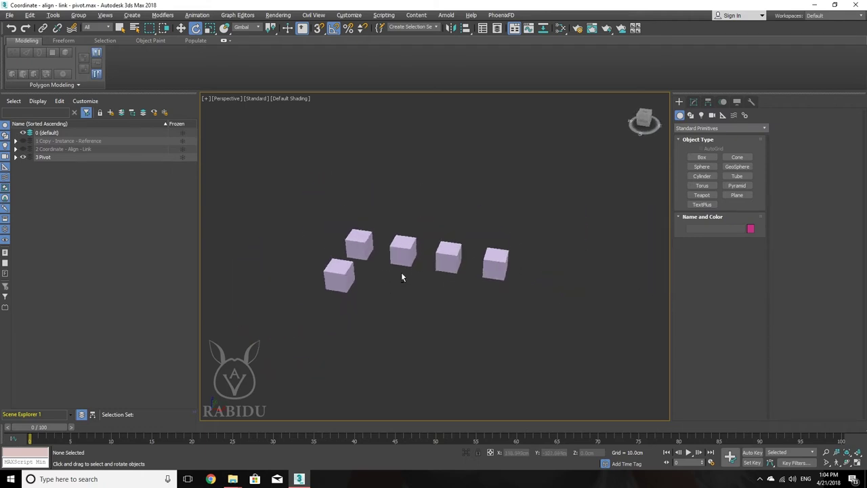
pyautogui.scroll(2, 404, 284)
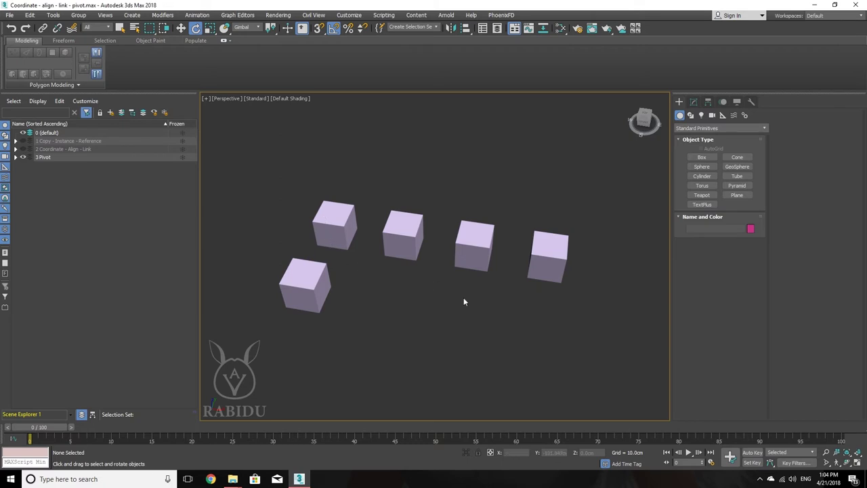
pyautogui.click(702, 157)
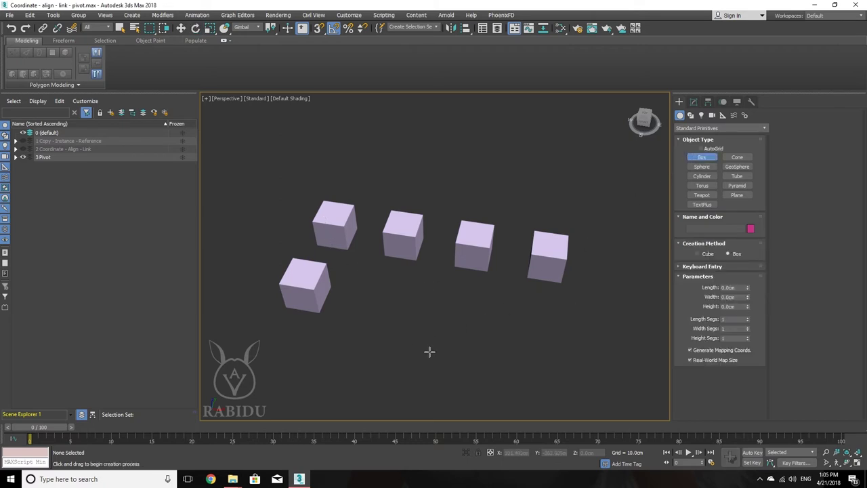
pyautogui.moveTo(429, 353)
pyautogui.mouseDown()
pyautogui.moveTo(448, 327)
pyautogui.moveTo(494, 325)
pyautogui.mouseUp()
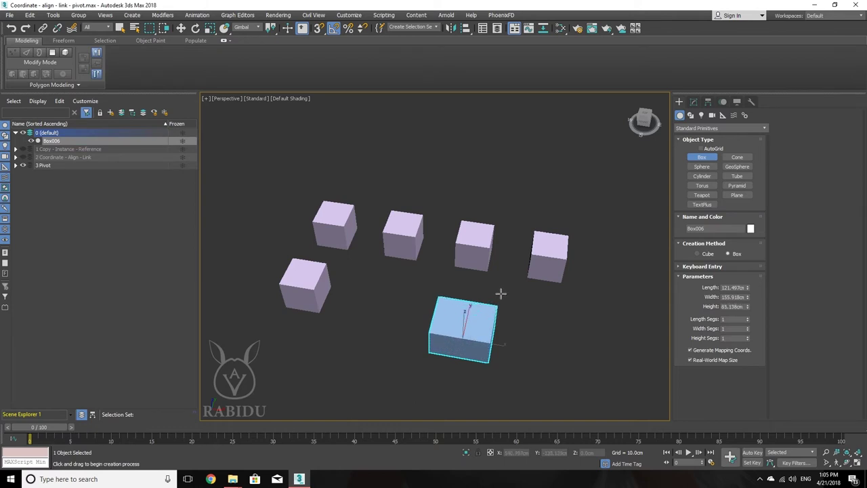
pyautogui.moveTo(464, 304)
pyautogui.keyDown('alt'); pyautogui.mouseDown(button='middle')
pyautogui.moveTo(482, 285)
pyautogui.moveTo(485, 318)
pyautogui.moveTo(479, 248)
pyautogui.moveTo(490, 227)
pyautogui.moveTo(492, 246)
pyautogui.mouseUp(button='middle'); pyautogui.keyUp('alt')
pyautogui.scroll(3, 485, 318)
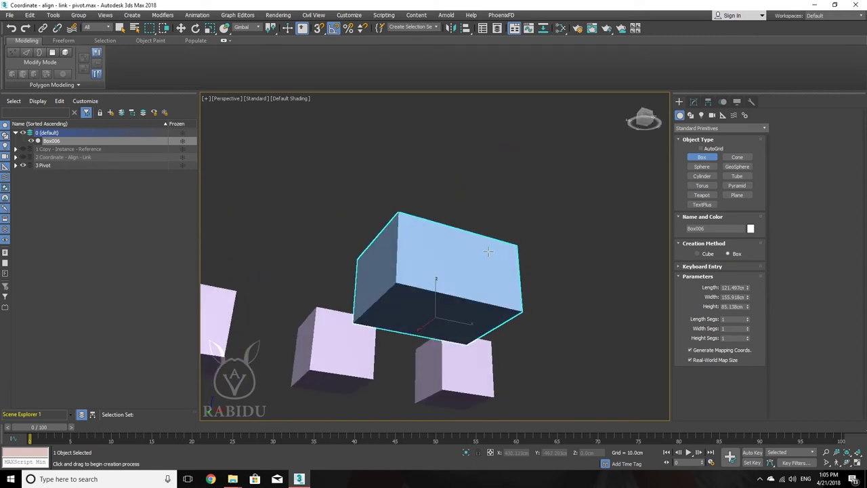
pyautogui.press('w')
pyautogui.moveTo(440, 309)
pyautogui.keyDown('alt'); pyautogui.mouseDown(button='middle')
pyautogui.moveTo(486, 302)
pyautogui.moveTo(465, 304)
pyautogui.moveTo(418, 365)
pyautogui.mouseUp(button='middle'); pyautogui.keyUp('alt')
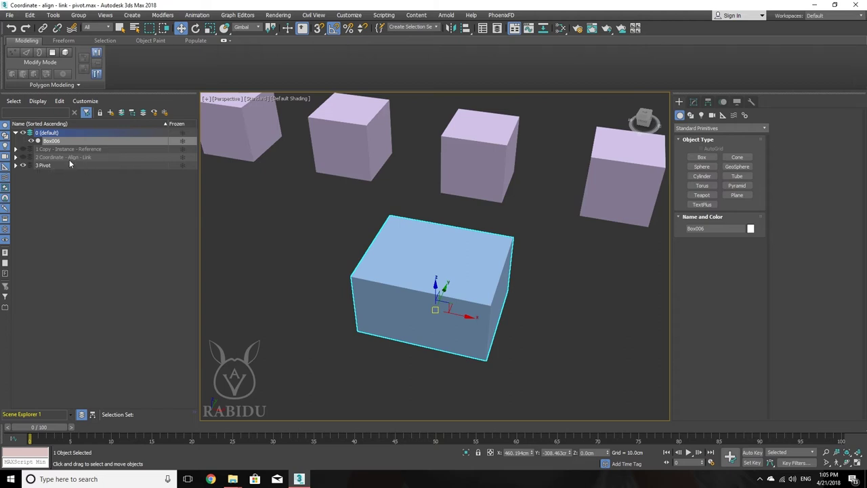
pyautogui.moveTo(347, 251)
pyautogui.keyDown('alt'); pyautogui.mouseDown(button='middle')
pyautogui.moveTo(460, 247)
pyautogui.moveTo(456, 283)
pyautogui.mouseUp(button='middle'); pyautogui.keyUp('alt')
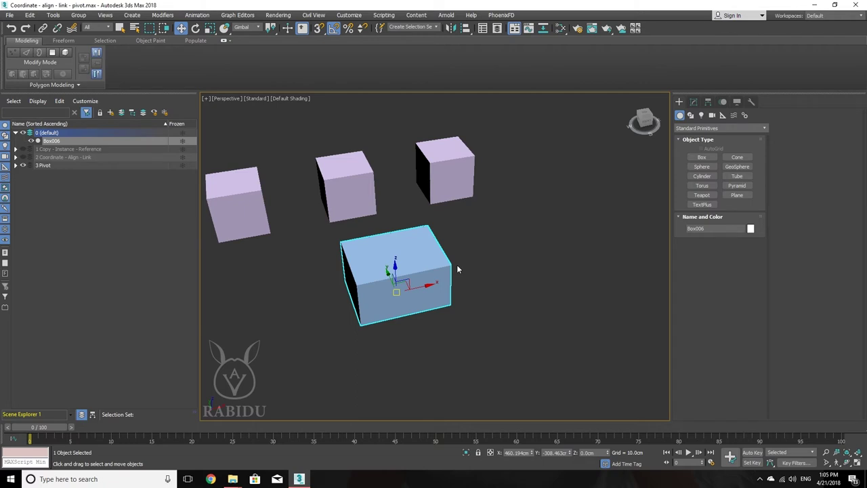
# - Open the Hierarchy Pivot settings and toggle Affect Pivot Only on and off
pyautogui.click(709, 103)
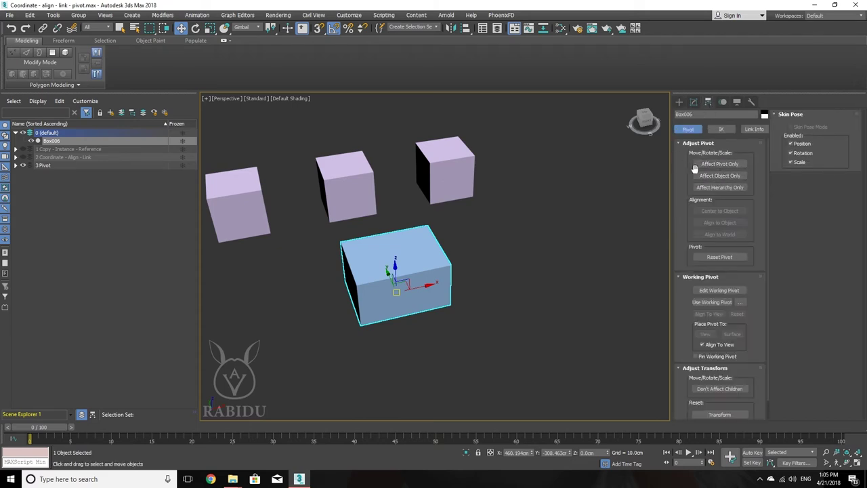
pyautogui.click(727, 168)
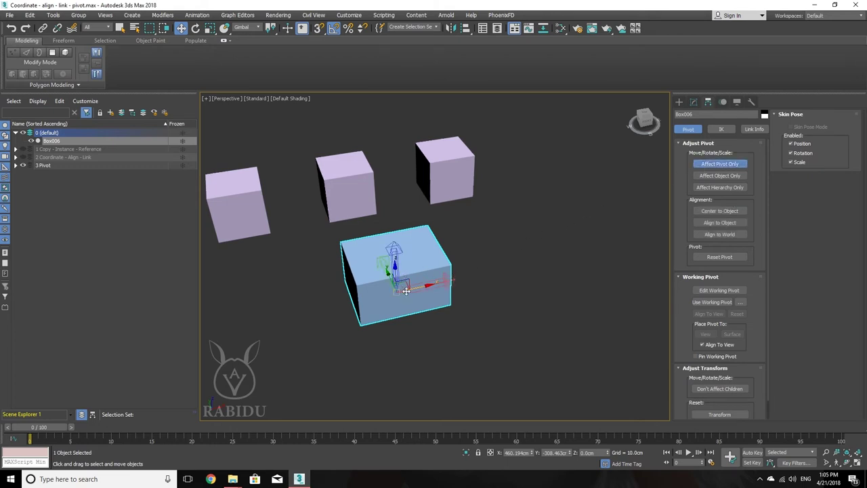
pyautogui.click(724, 168)
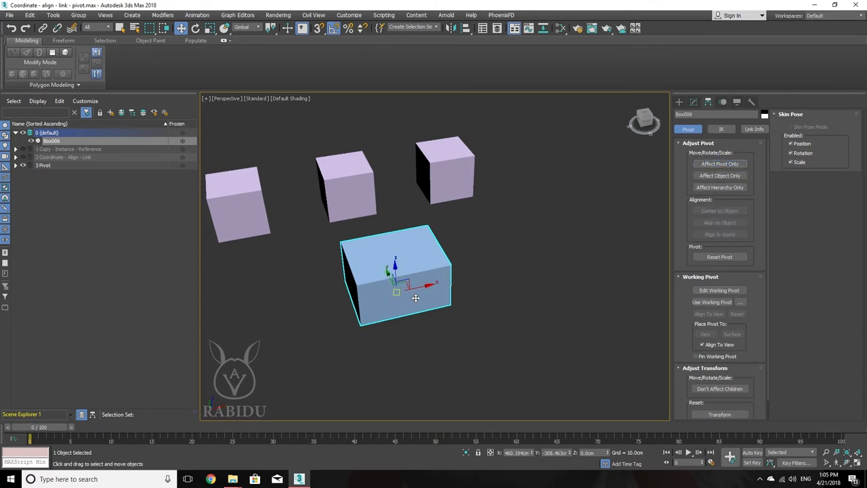
# - Try rotating the blue box about Y, cancel it, and turn Affect Pivot Only back on
pyautogui.moveTo(415, 296)
pyautogui.keyDown('alt'); pyautogui.mouseDown(button='middle')
pyautogui.moveTo(474, 292)
pyautogui.moveTo(475, 278)
pyautogui.mouseUp(button='middle'); pyautogui.keyUp('alt')
pyautogui.press('e')
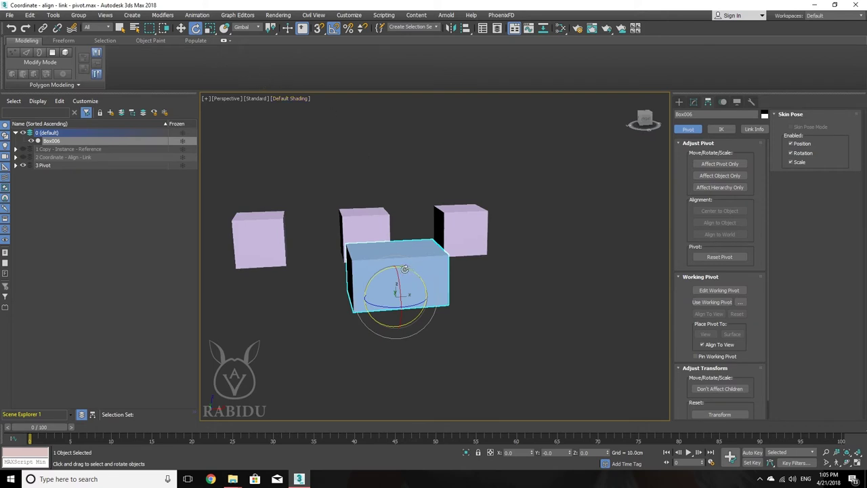
pyautogui.moveTo(404, 269)
pyautogui.mouseDown()
pyautogui.moveTo(601, 295)
pyautogui.moveTo(337, 258)
pyautogui.moveTo(571, 292)
pyautogui.moveTo(386, 271)
pyautogui.mouseUp()
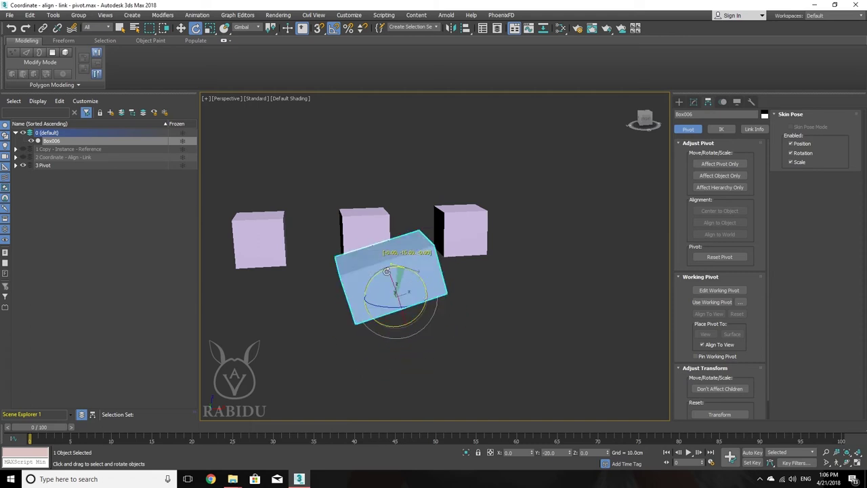
pyautogui.rightClick(387, 272)
pyautogui.click(730, 165)
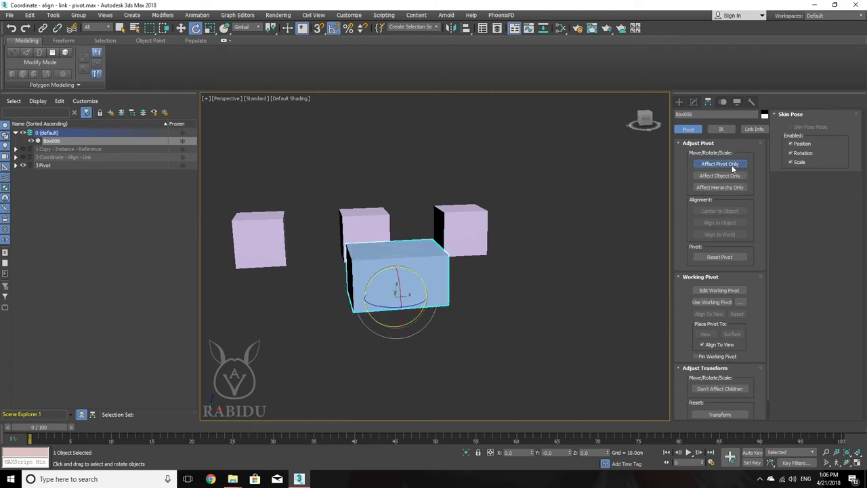
# - Move the pivot out to the box's right and rotate the box around that offset pivot
pyautogui.press('w')
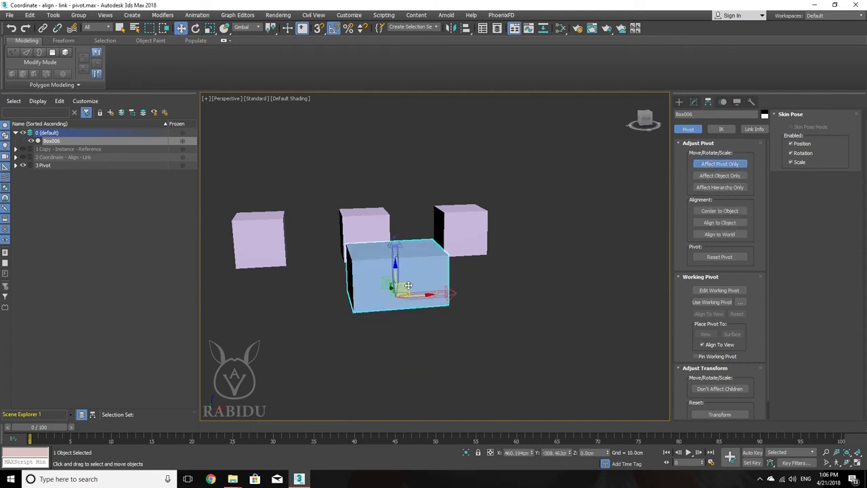
pyautogui.moveTo(409, 286)
pyautogui.mouseDown()
pyautogui.moveTo(449, 253)
pyautogui.moveTo(546, 240)
pyautogui.moveTo(544, 212)
pyautogui.mouseUp()
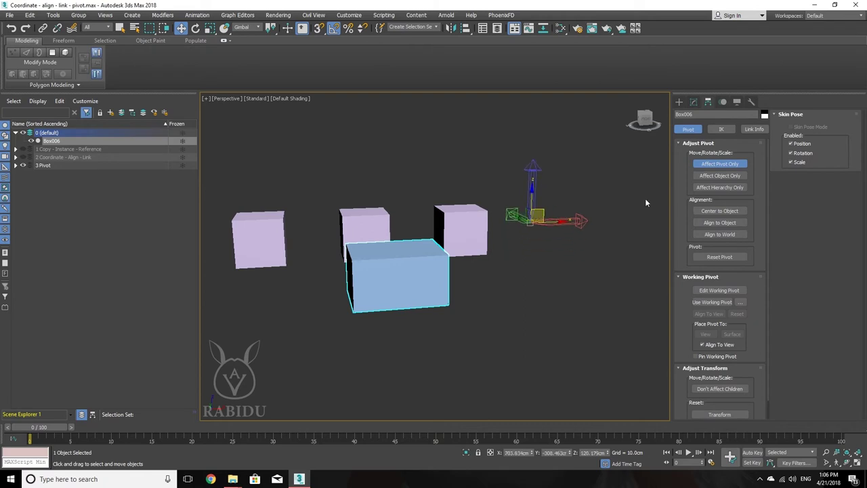
pyautogui.click(738, 164)
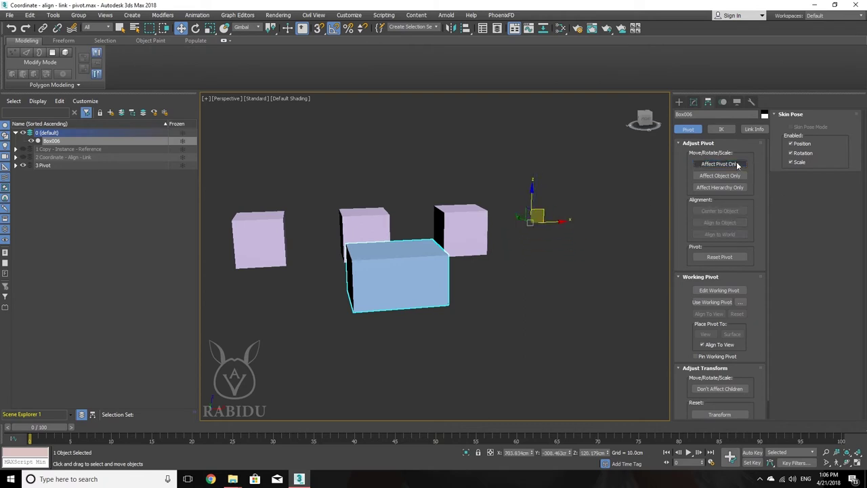
pyautogui.press('e')
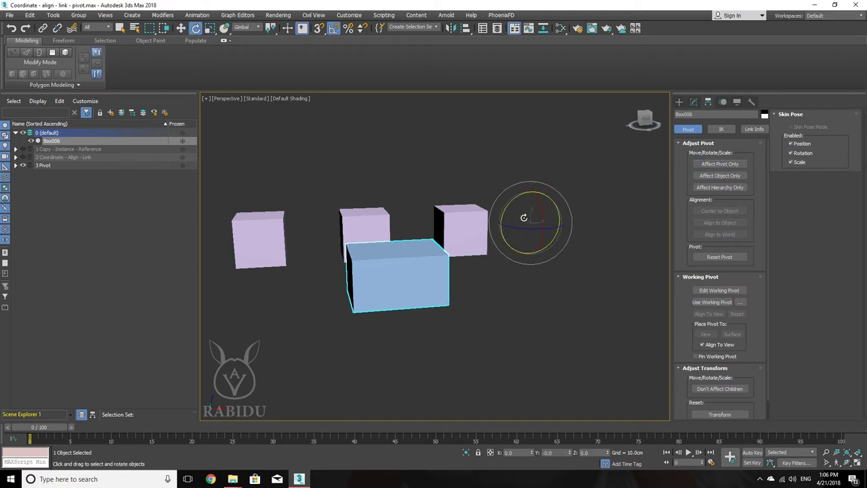
pyautogui.moveTo(515, 201)
pyautogui.mouseDown()
pyautogui.moveTo(300, 204)
pyautogui.moveTo(619, 211)
pyautogui.moveTo(508, 212)
pyautogui.moveTo(523, 212)
pyautogui.mouseUp()
# - Re-enable Affect Pivot Only and center the pivot back on the box with Center to Object
pyautogui.click(720, 164)
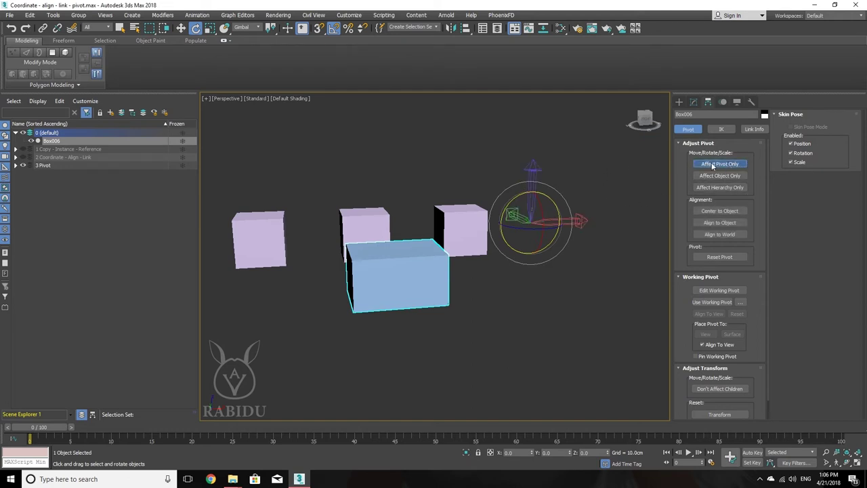
pyautogui.click(711, 166)
pyautogui.click(715, 168)
pyautogui.click(722, 167)
pyautogui.click(724, 168)
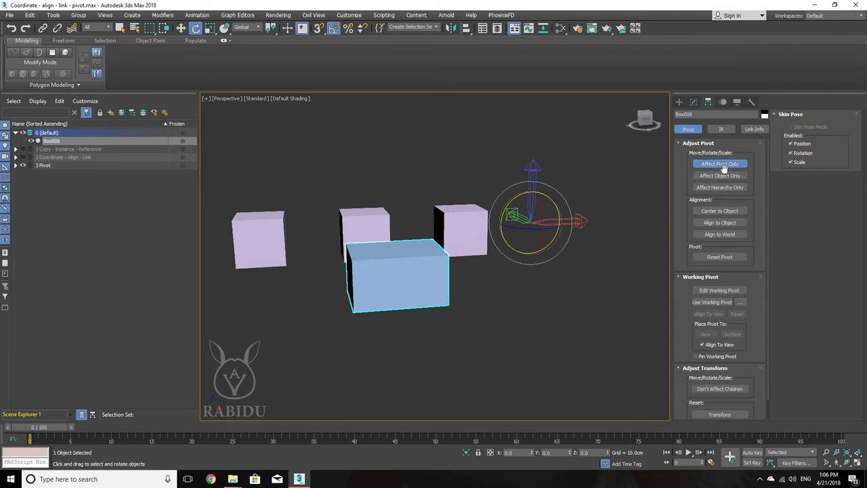
pyautogui.click(729, 214)
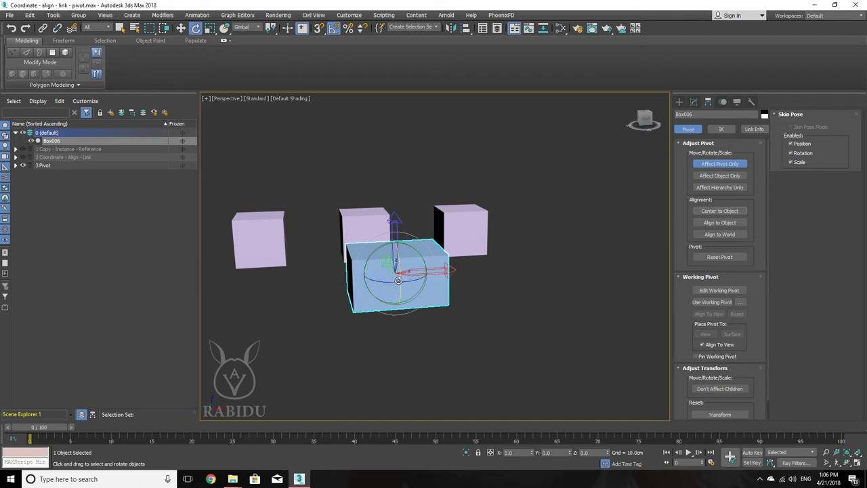
pyautogui.moveTo(410, 288)
pyautogui.keyDown('alt'); pyautogui.mouseDown(button='middle')
pyautogui.moveTo(389, 299)
pyautogui.moveTo(395, 279)
pyautogui.moveTo(401, 310)
pyautogui.moveTo(302, 305)
pyautogui.moveTo(298, 316)
pyautogui.moveTo(343, 354)
pyautogui.moveTo(404, 368)
pyautogui.moveTo(405, 328)
pyautogui.mouseUp(button='middle'); pyautogui.keyUp('alt')
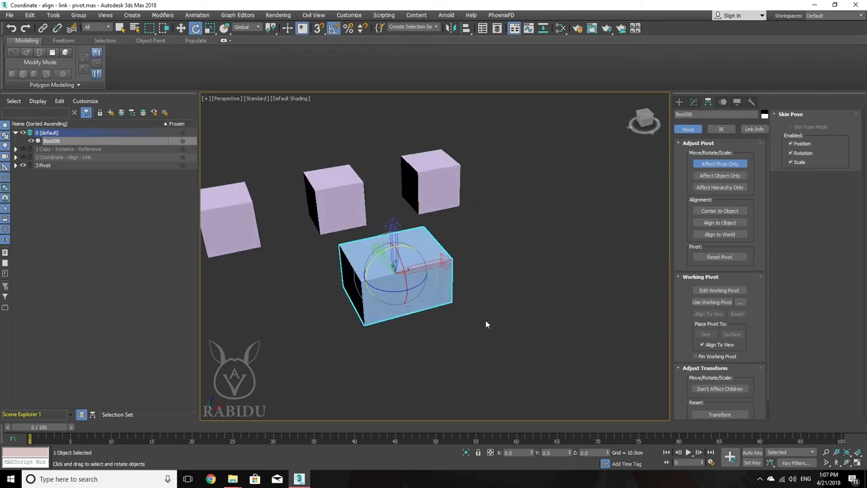
# - Reset Box006's pivot, undoing and repeating the reset to compare
pyautogui.click(732, 263)
pyautogui.keyDown('alt'); pyautogui.moveTo(402, 261); pyautogui.dragTo(413, 237, button='middle'); pyautogui.keyUp('alt')
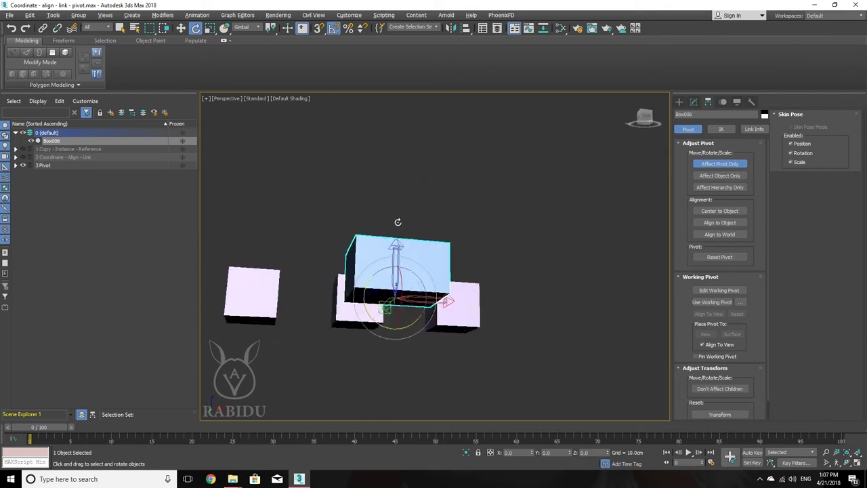
pyautogui.click(732, 258)
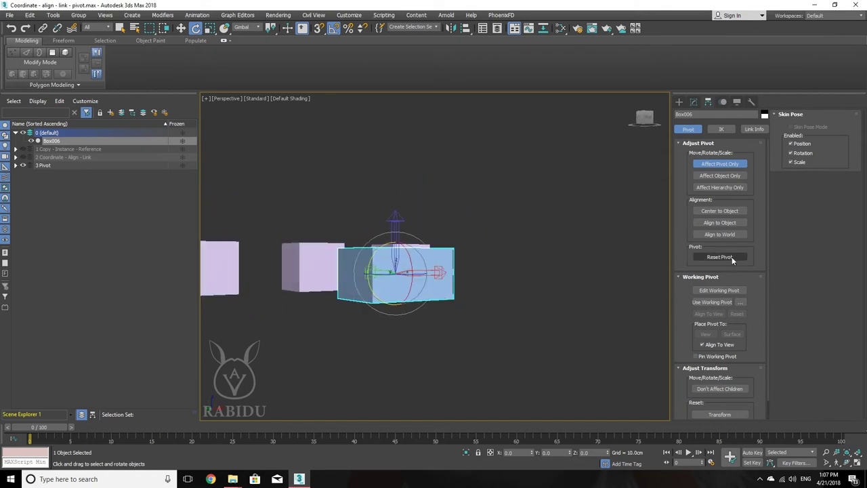
pyautogui.click(732, 257)
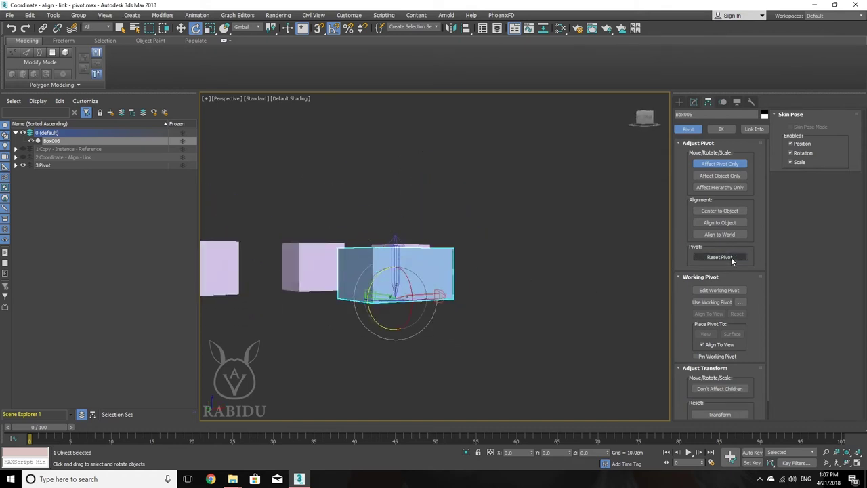
pyautogui.hotkey('ctrl', 'z')
pyautogui.click(731, 257)
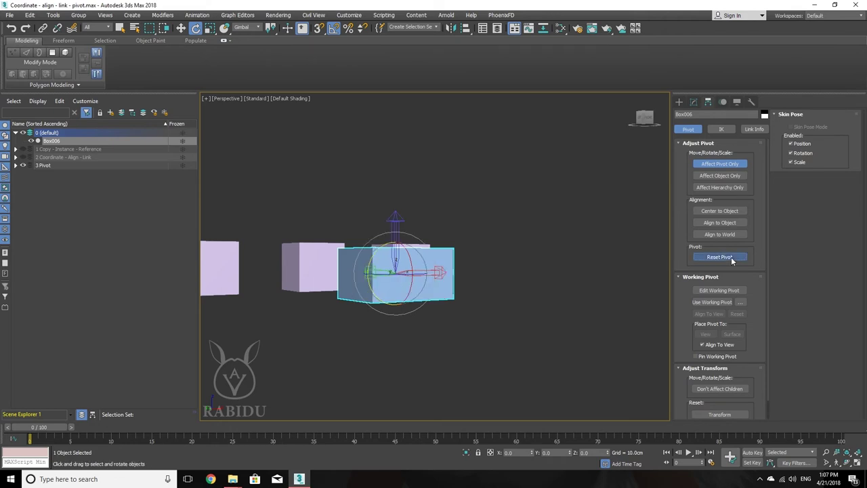
pyautogui.hotkey('ctrl', 'z')
# - Turn Affect Pivot Only off and switch to the Move tool
pyautogui.click(728, 166)
pyautogui.moveTo(481, 268)
pyautogui.keyDown('alt'); pyautogui.mouseDown(button='middle')
pyautogui.moveTo(482, 238)
pyautogui.moveTo(486, 291)
pyautogui.mouseUp(button='middle'); pyautogui.keyUp('alt')
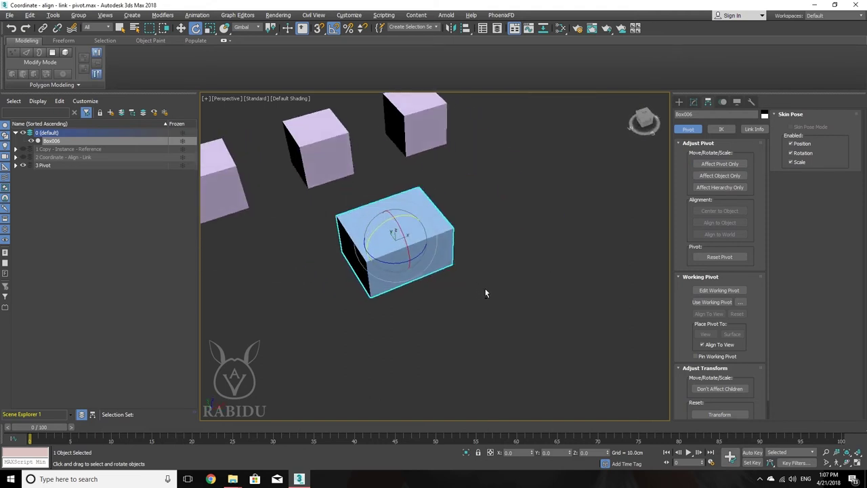
pyautogui.press('w')
pyautogui.moveTo(481, 196)
pyautogui.keyDown('alt'); pyautogui.mouseDown(button='middle')
pyautogui.moveTo(477, 238)
pyautogui.moveTo(455, 228)
pyautogui.moveTo(452, 241)
pyautogui.mouseUp(button='middle'); pyautogui.keyUp('alt')
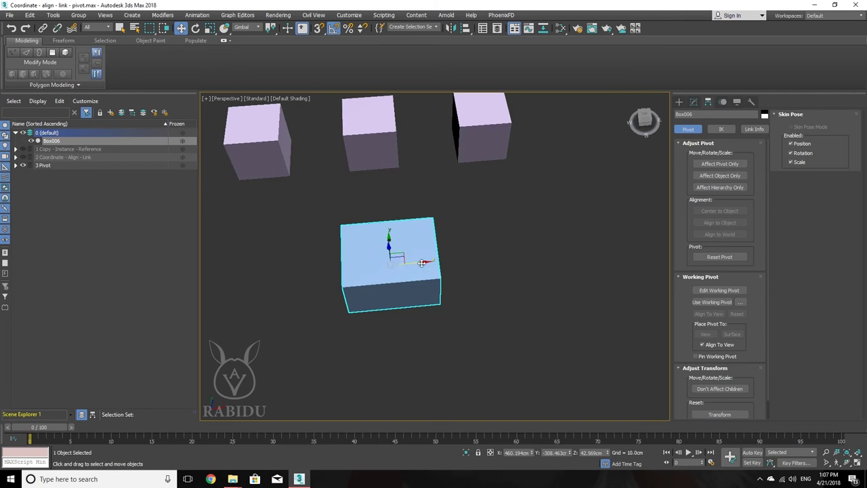
# - Shift-clone the box to its right as an independent Copy, Box007
pyautogui.keyDown('shift'); pyautogui.moveTo(424, 262); pyautogui.dragTo(545, 269); pyautogui.keyUp('shift')
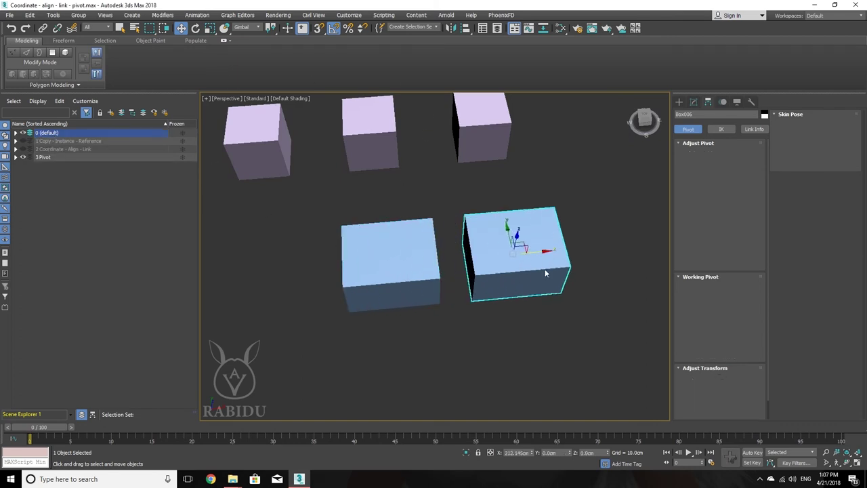
pyautogui.click(386, 212)
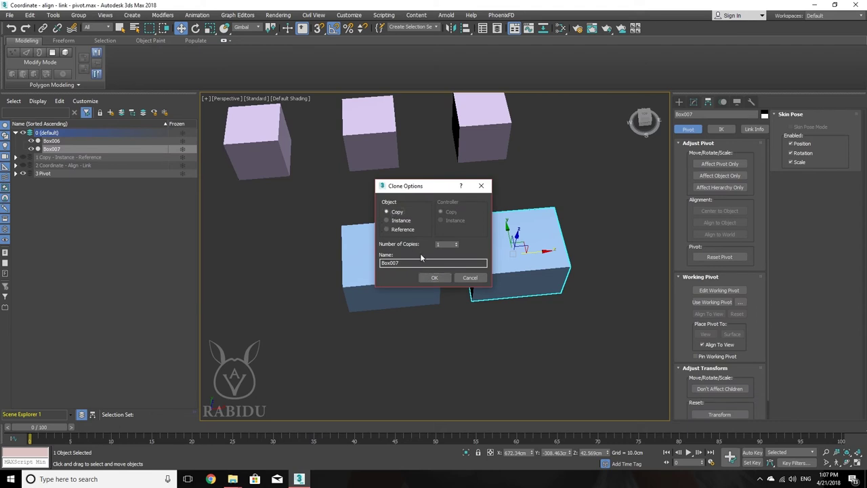
pyautogui.click(435, 278)
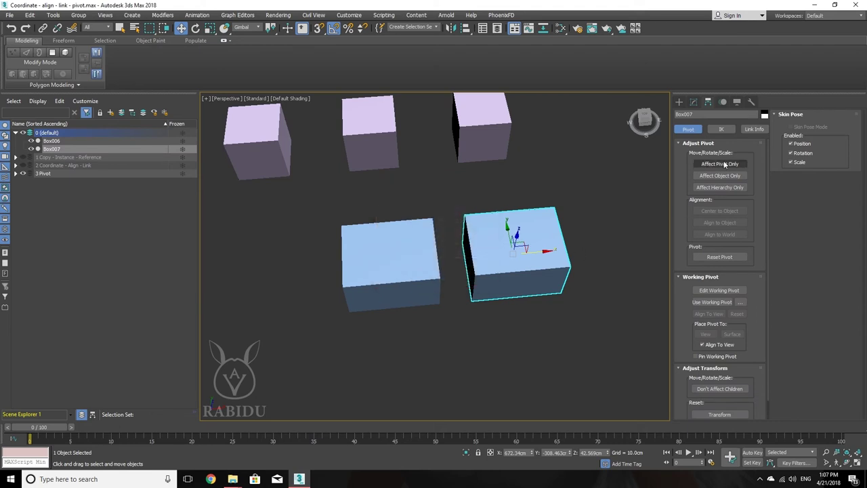
# - Reshape Box007 into a wide flat slab 17.028 cm high and move Box006 to its left
pyautogui.click(693, 102)
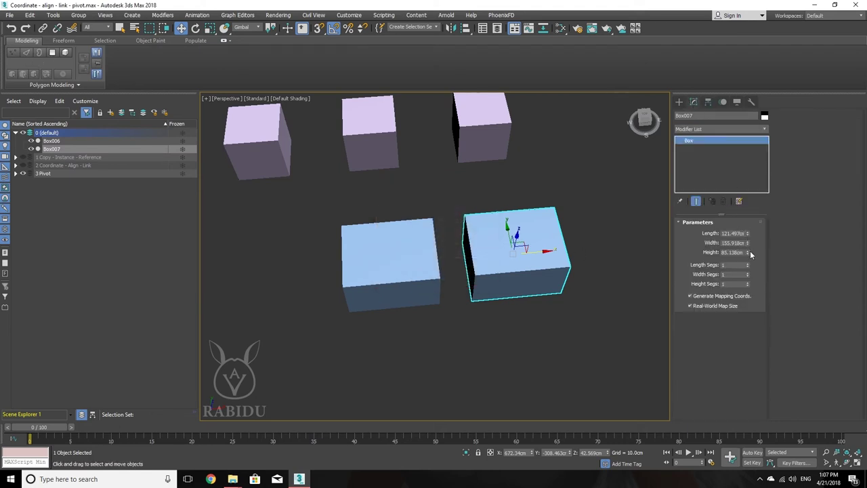
pyautogui.keyDown('alt'); pyautogui.moveTo(556, 242); pyautogui.dragTo(555, 213, button='middle'); pyautogui.keyUp('alt')
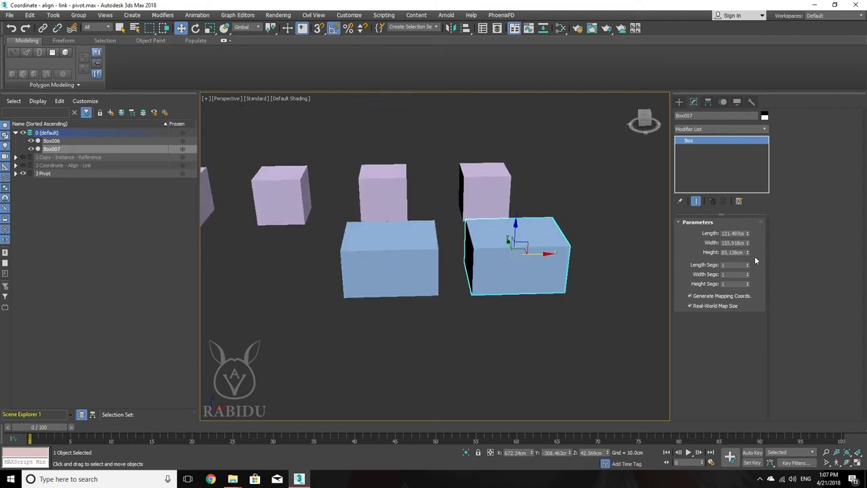
pyautogui.moveTo(746, 252); pyautogui.dragTo(746, 290)
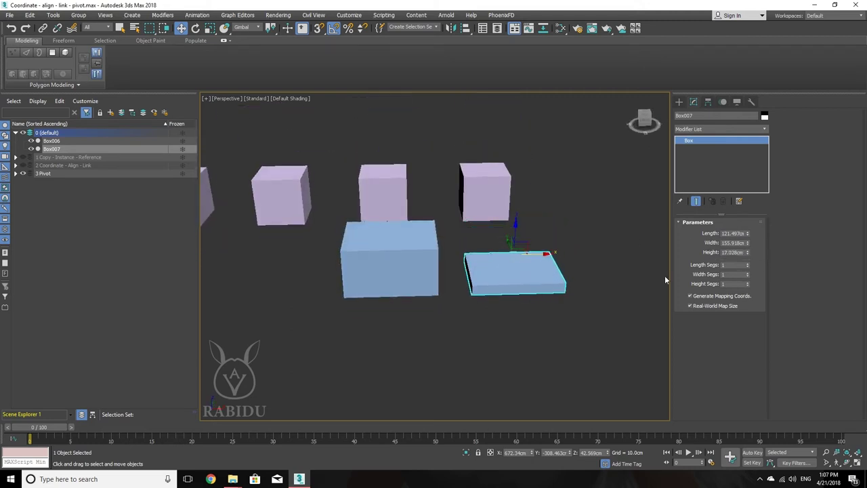
pyautogui.moveTo(747, 243); pyautogui.dragTo(743, 162)
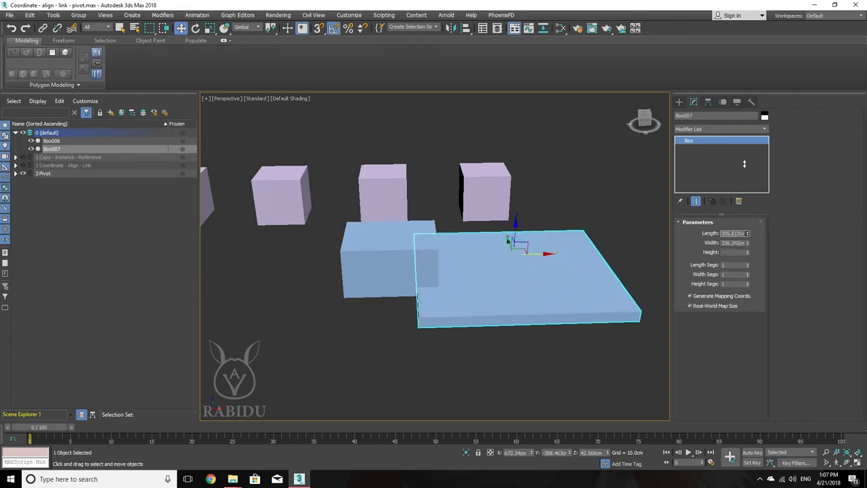
pyautogui.click(381, 260)
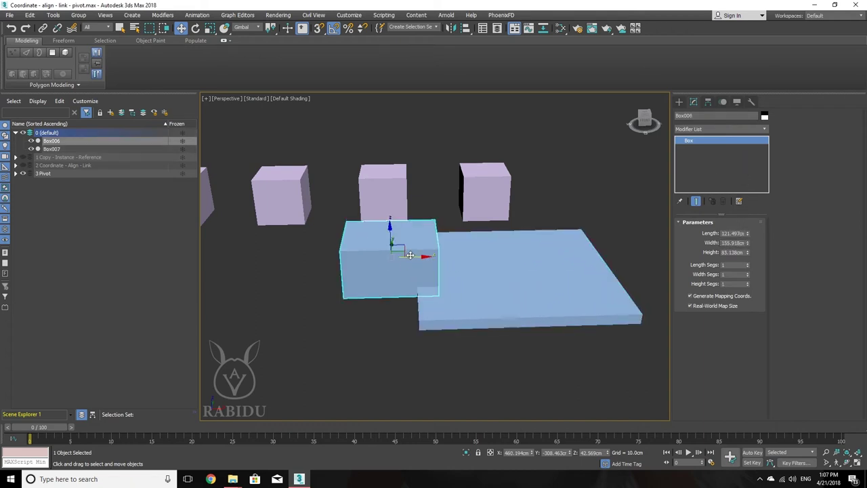
pyautogui.moveTo(409, 257); pyautogui.dragTo(350, 262)
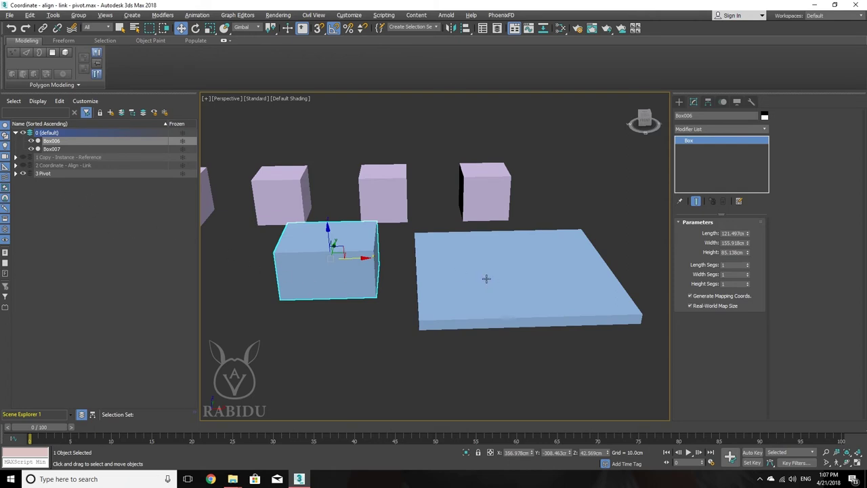
# - Orbit to a higher view and bring up the Tools menu's Align submenu for Box006
pyautogui.moveTo(412, 270)
pyautogui.keyDown('alt'); pyautogui.mouseDown(button='middle')
pyautogui.moveTo(429, 273)
pyautogui.moveTo(421, 285)
pyautogui.mouseUp(button='middle'); pyautogui.keyUp('alt')
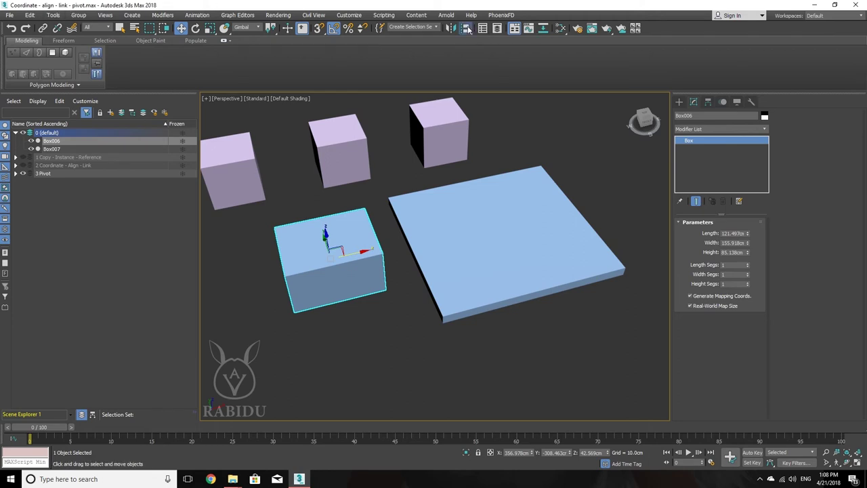
pyautogui.moveTo(465, 29)
pyautogui.mouseDown()
pyautogui.moveTo(465, 80)
pyautogui.moveTo(479, 3)
pyautogui.mouseUp()
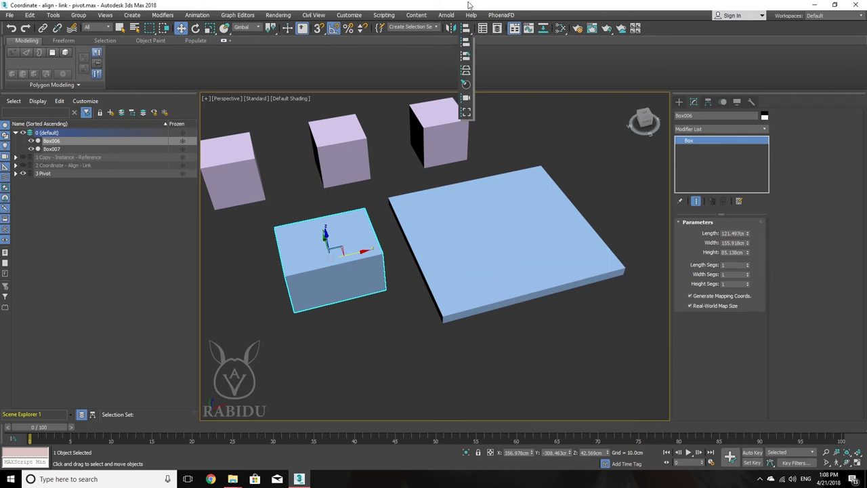
pyautogui.moveTo(473, 32); pyautogui.dragTo(471, 5)
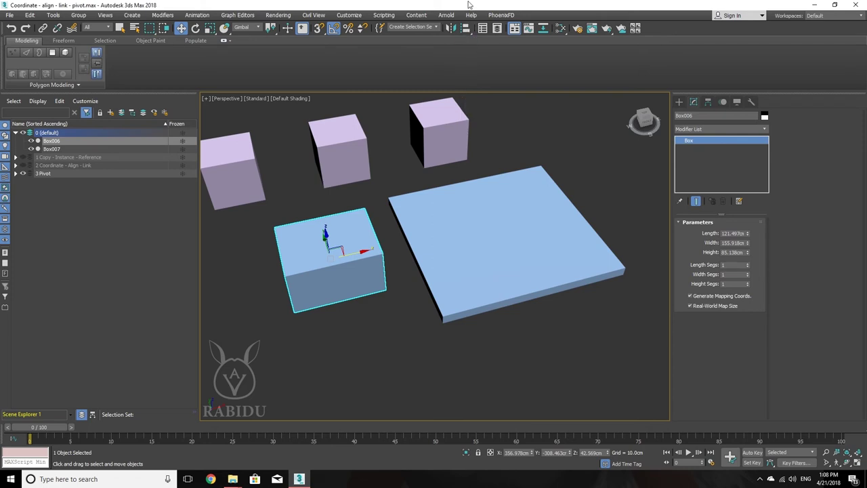
pyautogui.click(55, 17)
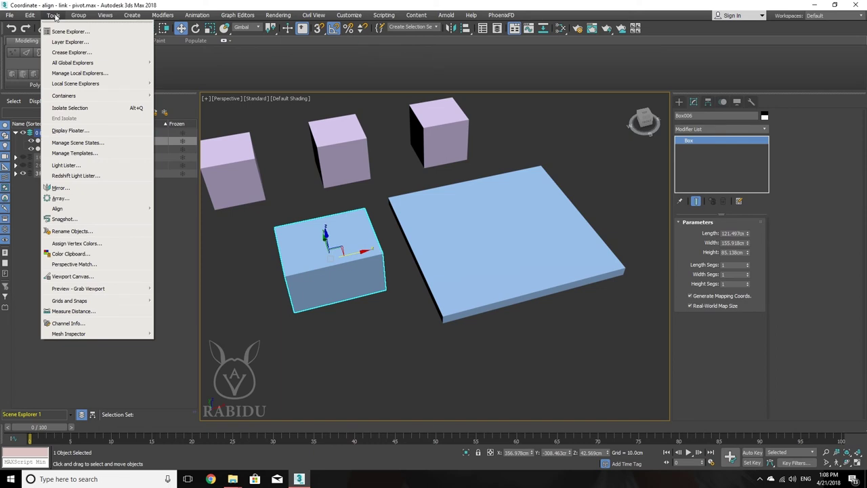
pyautogui.moveTo(58, 208)
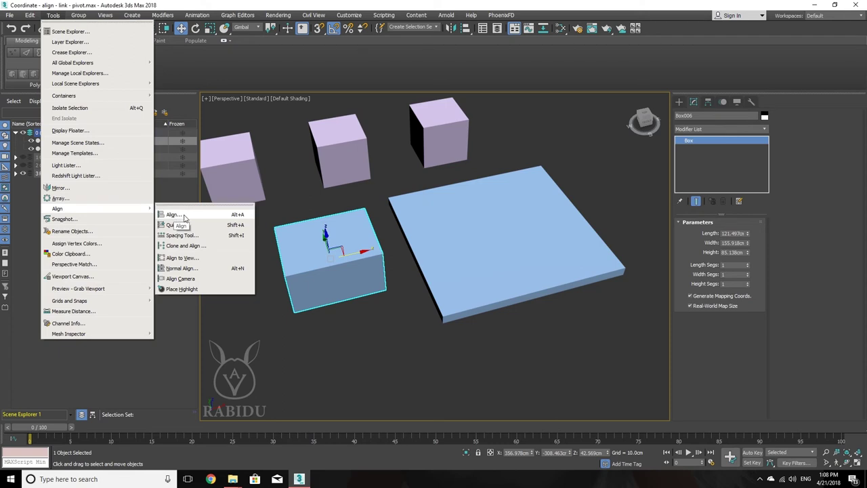
# - Align Box006 to the Box007 slab Pivot Point to Pivot Point on X, Y and Z
pyautogui.click(173, 215)
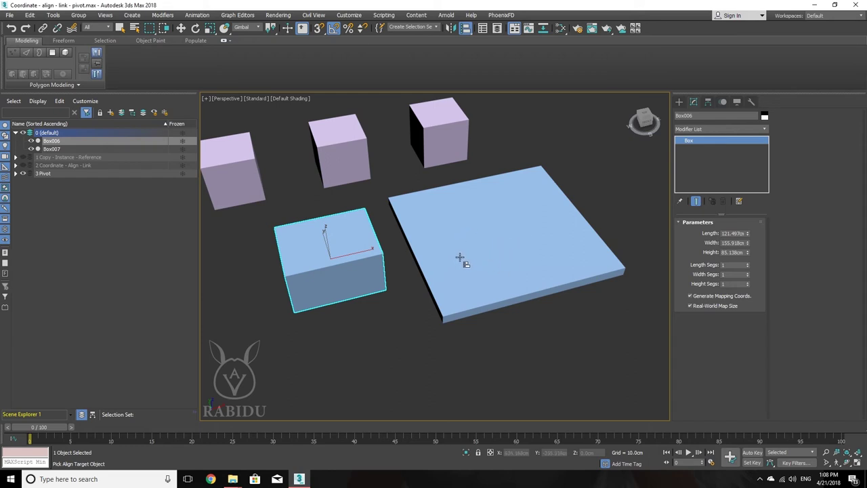
pyautogui.click(487, 225)
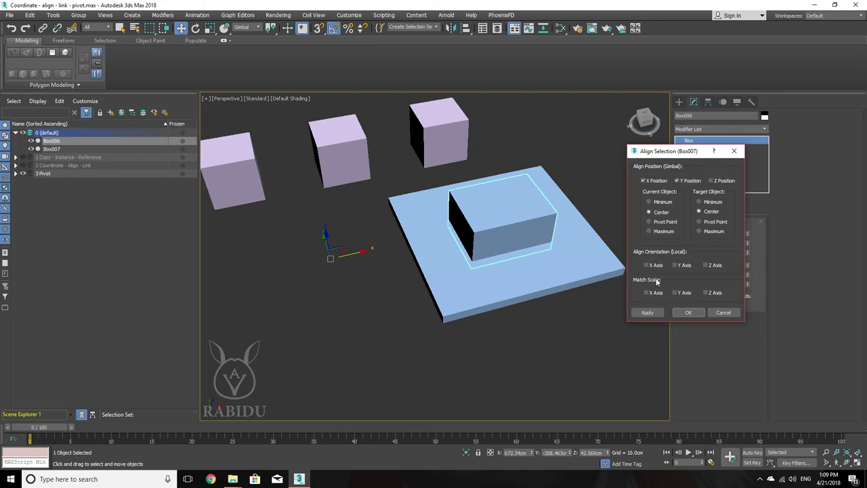
pyautogui.click(656, 223)
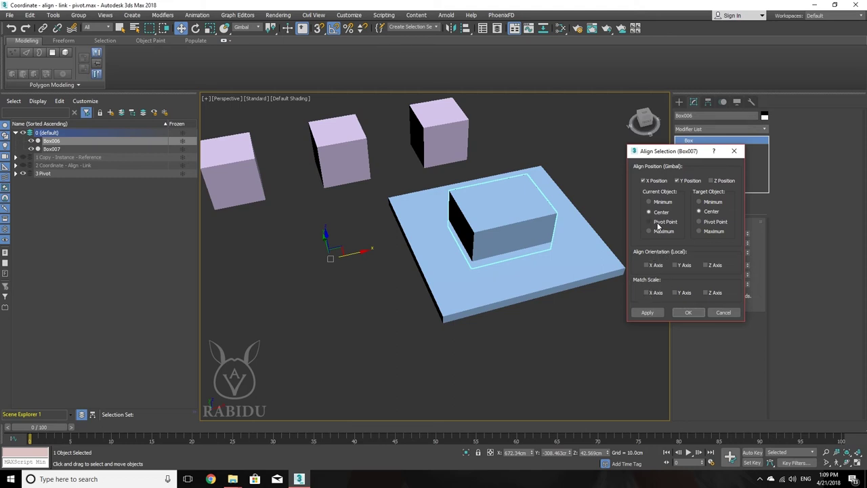
pyautogui.click(709, 223)
pyautogui.click(648, 313)
pyautogui.click(690, 312)
# - Orbit to see the slab's top face and slide Box006 out to the left
pyautogui.moveTo(448, 291)
pyautogui.keyDown('alt'); pyautogui.mouseDown(button='middle')
pyautogui.moveTo(441, 231)
pyautogui.moveTo(448, 254)
pyautogui.mouseUp(button='middle'); pyautogui.keyUp('alt')
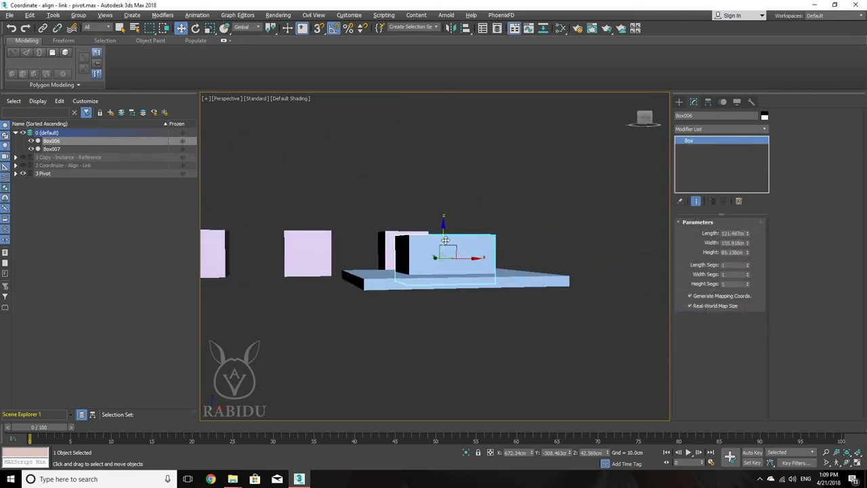
pyautogui.scroll(3, 448, 255)
pyautogui.scroll(-2, 447, 254)
pyautogui.scroll(-2, 448, 254)
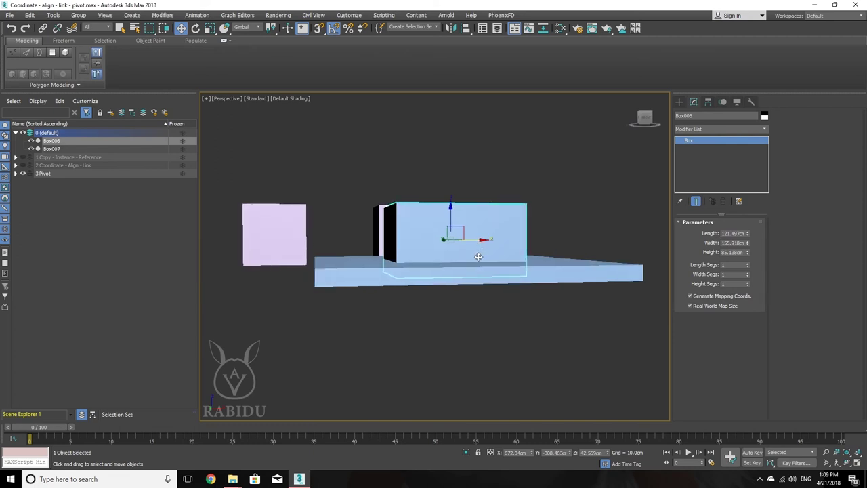
pyautogui.moveTo(447, 254)
pyautogui.keyDown('alt'); pyautogui.mouseDown(button='middle')
pyautogui.moveTo(481, 258)
pyautogui.moveTo(500, 246)
pyautogui.mouseUp(button='middle'); pyautogui.keyUp('alt')
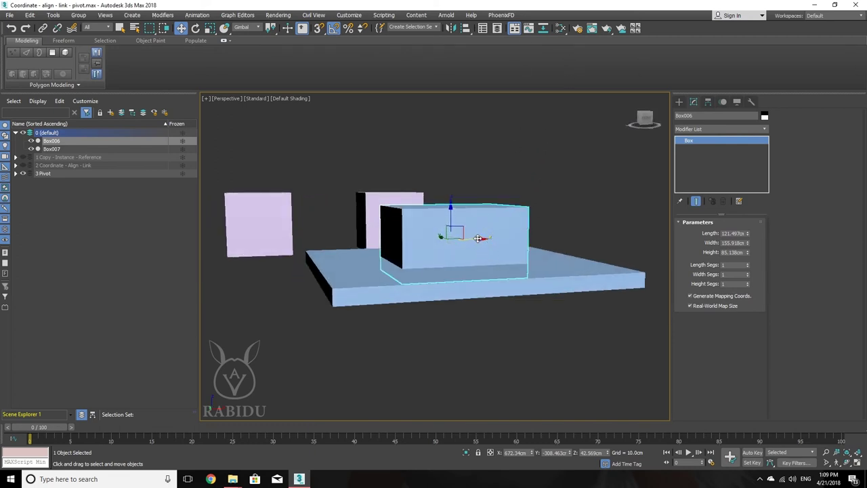
pyautogui.moveTo(479, 239); pyautogui.dragTo(223, 237)
# - Inspect the slab from several angles, then reselect Box006 and start Align with Alt+A
pyautogui.click(463, 258)
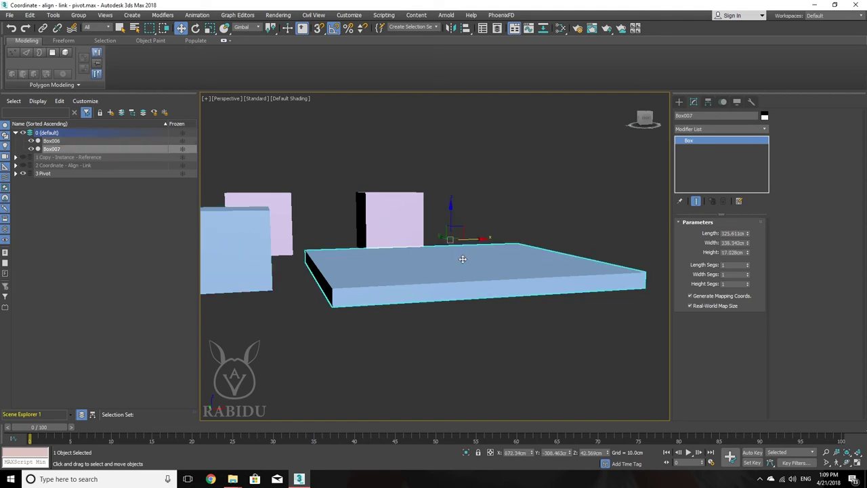
pyautogui.keyDown('alt'); pyautogui.moveTo(463, 259); pyautogui.dragTo(507, 261, button='middle'); pyautogui.keyUp('alt')
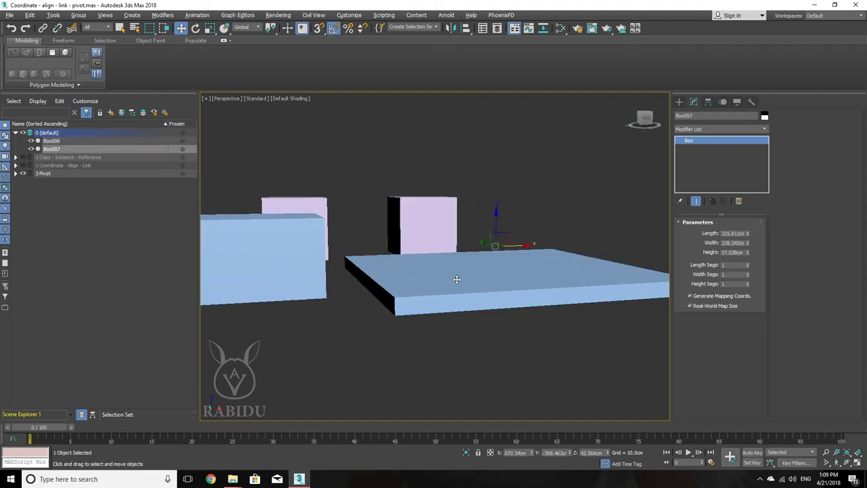
pyautogui.moveTo(453, 281)
pyautogui.keyDown('alt'); pyautogui.mouseDown(button='middle')
pyautogui.moveTo(452, 273)
pyautogui.moveTo(474, 281)
pyautogui.moveTo(447, 274)
pyautogui.mouseUp(button='middle'); pyautogui.keyUp('alt')
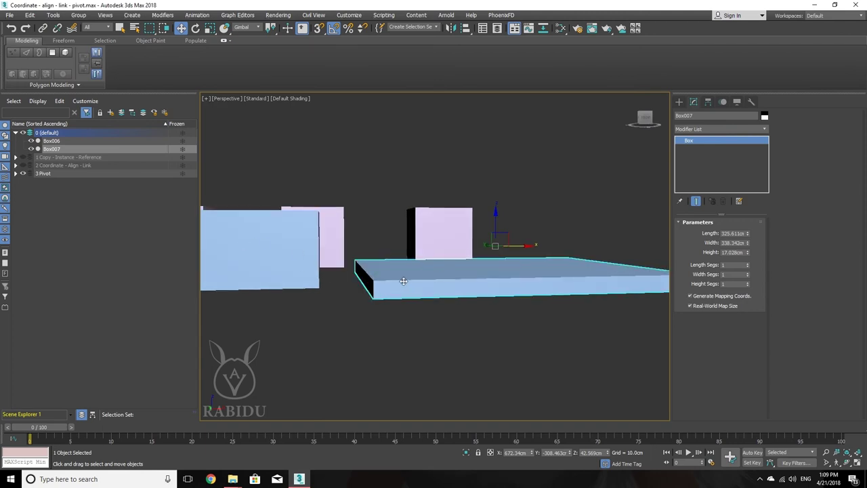
pyautogui.moveTo(520, 286)
pyautogui.keyDown('alt'); pyautogui.mouseDown(button='middle')
pyautogui.moveTo(531, 294)
pyautogui.moveTo(538, 284)
pyautogui.mouseUp(button='middle'); pyautogui.keyUp('alt')
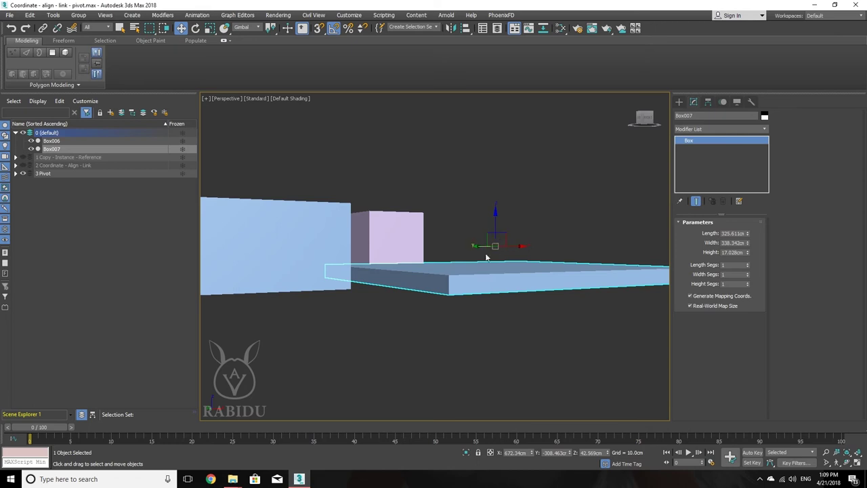
pyautogui.moveTo(484, 265)
pyautogui.keyDown('alt'); pyautogui.mouseDown(button='middle')
pyautogui.moveTo(471, 256)
pyautogui.moveTo(471, 269)
pyautogui.moveTo(490, 273)
pyautogui.moveTo(391, 235)
pyautogui.mouseUp(button='middle'); pyautogui.keyUp('alt')
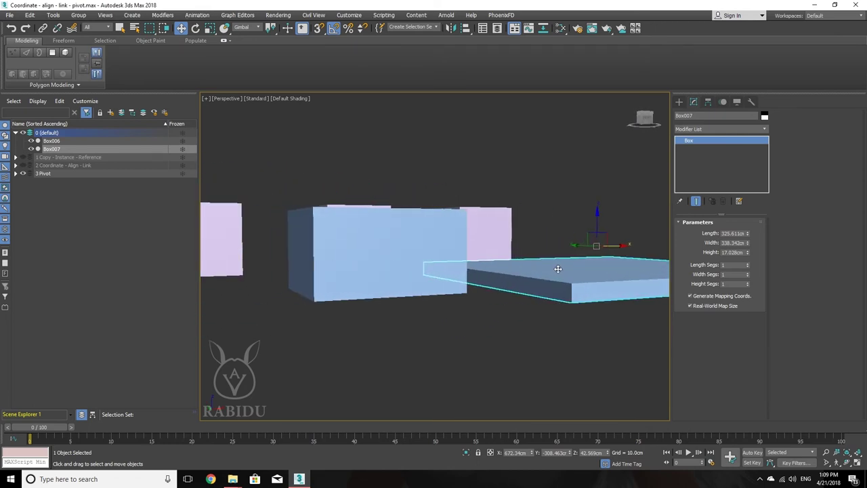
pyautogui.click(388, 235)
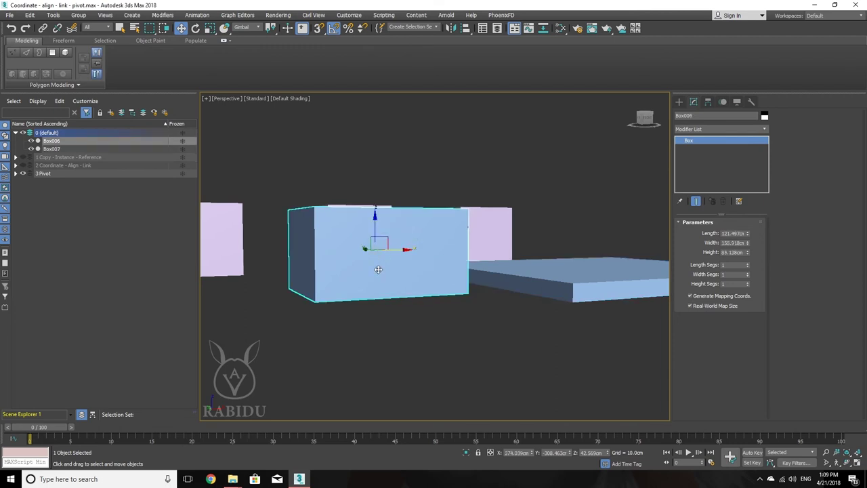
pyautogui.moveTo(389, 265)
pyautogui.keyDown('alt'); pyautogui.mouseDown(button='middle')
pyautogui.moveTo(426, 271)
pyautogui.moveTo(380, 273)
pyautogui.moveTo(416, 288)
pyautogui.mouseUp(button='middle'); pyautogui.keyUp('alt')
pyautogui.scroll(-3, 415, 288)
pyautogui.hotkey('alt', 'a')
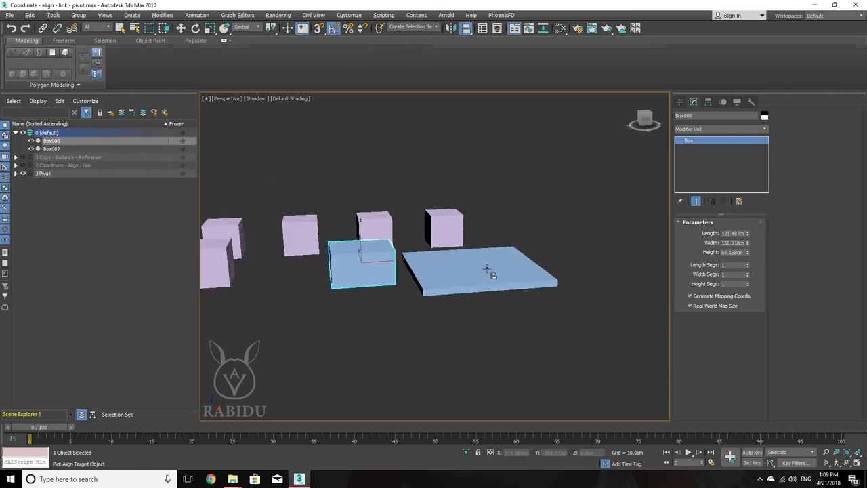
# - Align Box006 to the Box007 slab again, keeping Pivot Point to Pivot Point on X, Y and Z
pyautogui.click(53, 15)
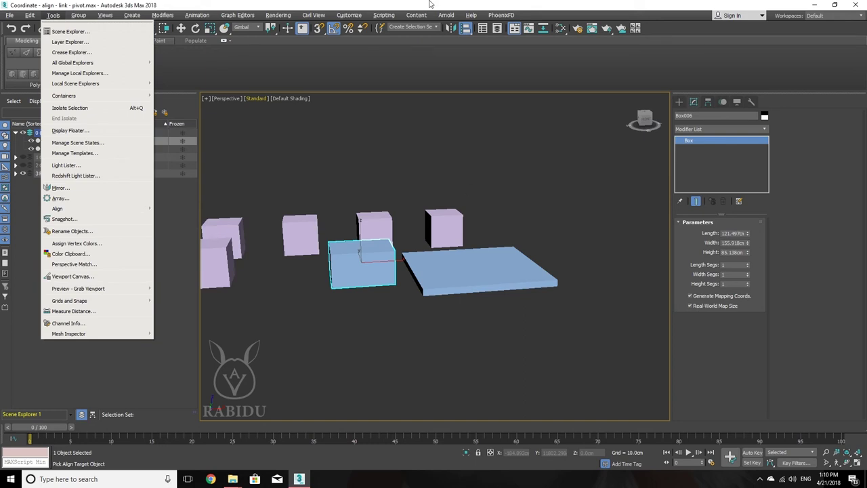
pyautogui.click(461, 183)
pyautogui.click(476, 267)
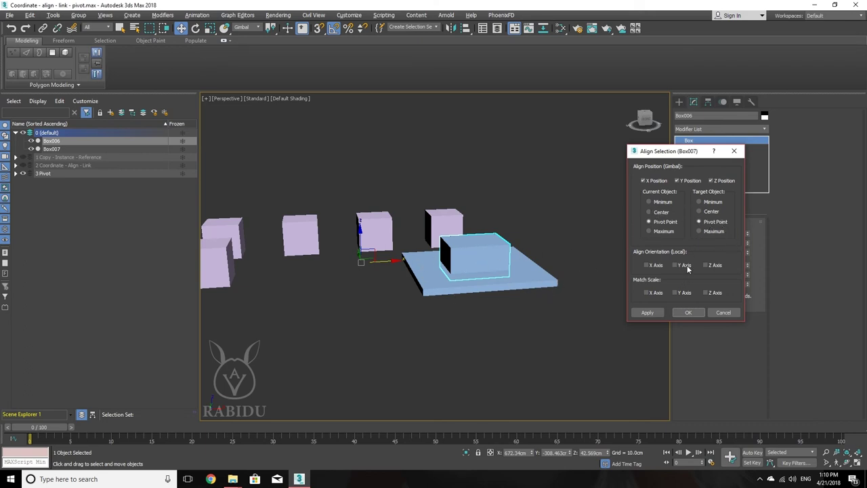
pyautogui.click(688, 313)
pyautogui.scroll(3, 502, 278)
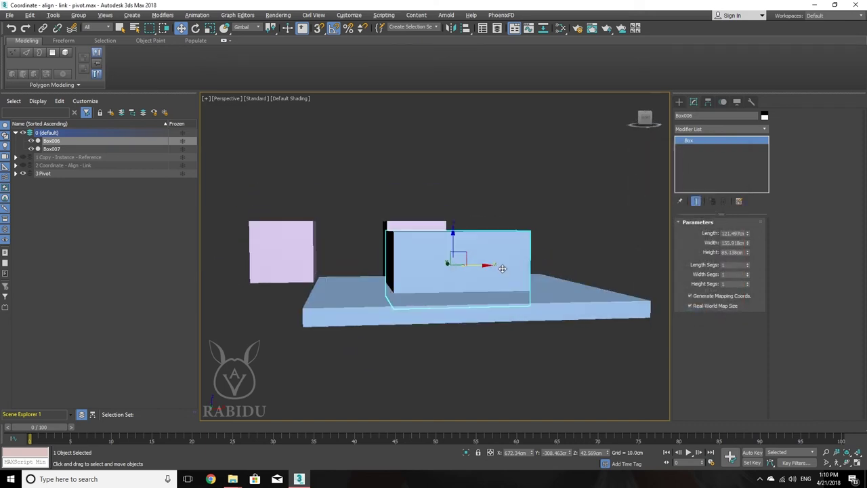
# - Select Box006 and slide it out of the Box007 slab to its left
pyautogui.keyDown('alt'); pyautogui.moveTo(503, 278); pyautogui.dragTo(582, 291, button='middle'); pyautogui.keyUp('alt')
pyautogui.click(521, 249)
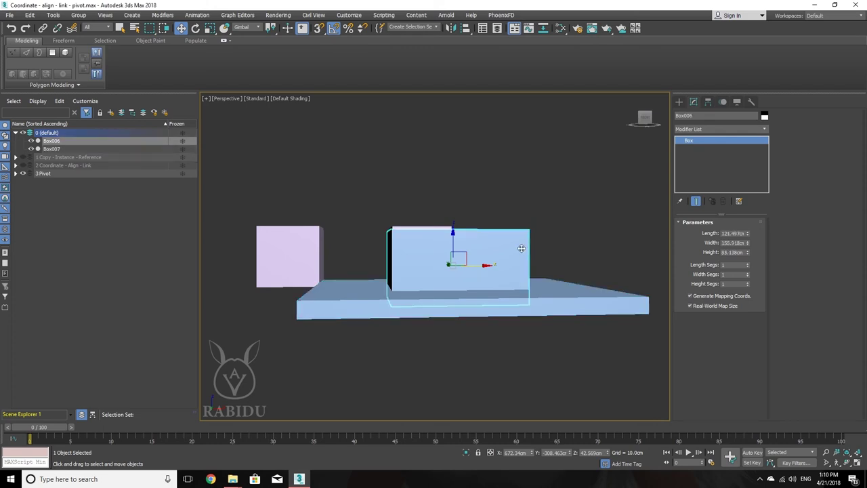
pyautogui.click(584, 294)
pyautogui.click(513, 249)
pyautogui.moveTo(483, 268)
pyautogui.keyDown('alt'); pyautogui.mouseDown(button='middle')
pyautogui.moveTo(484, 230)
pyautogui.moveTo(494, 230)
pyautogui.mouseUp(button='middle'); pyautogui.keyUp('alt')
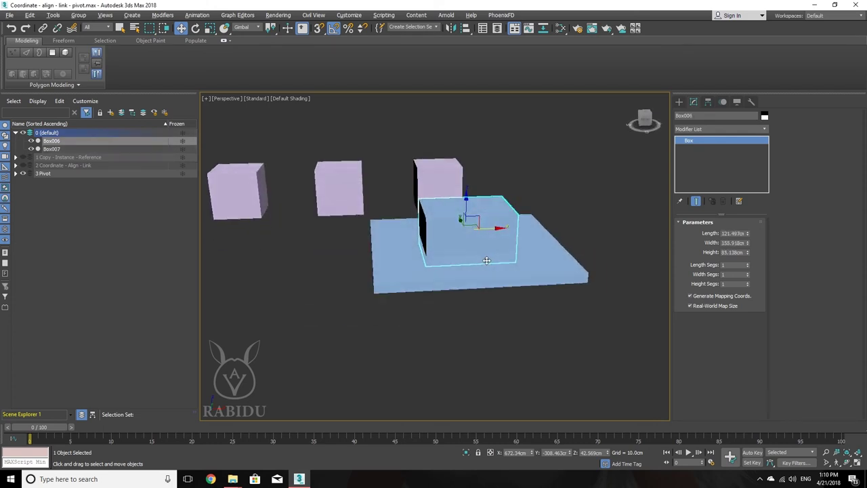
pyautogui.moveTo(493, 228); pyautogui.dragTo(305, 231)
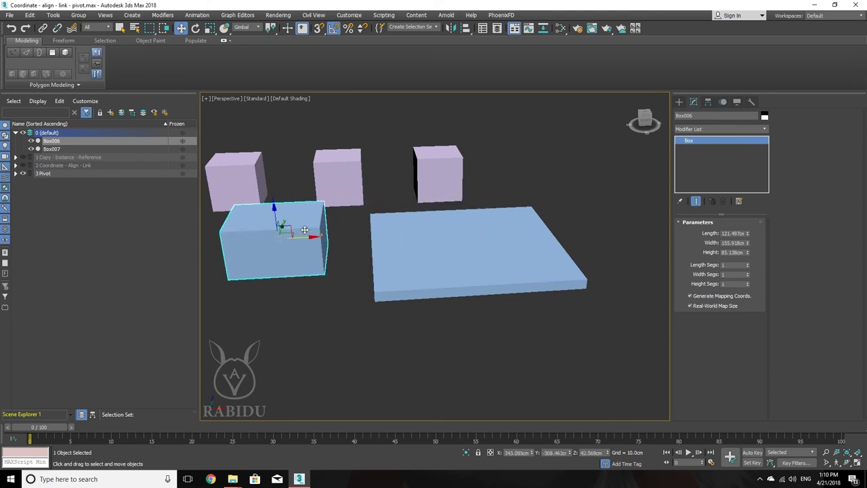
pyautogui.moveTo(324, 235)
pyautogui.mouseDown(button='middle')
pyautogui.moveTo(363, 282)
pyautogui.moveTo(357, 226)
pyautogui.mouseUp(button='middle')
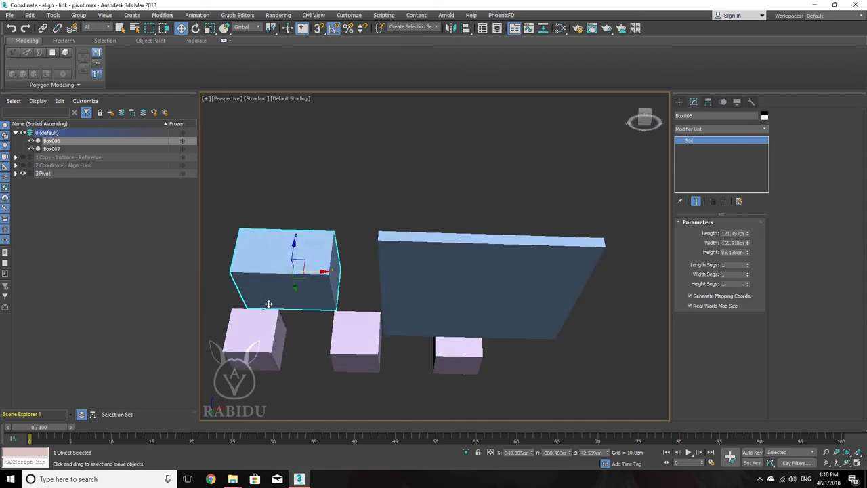
pyautogui.moveTo(298, 298)
pyautogui.keyDown('alt'); pyautogui.mouseDown(button='middle')
pyautogui.moveTo(357, 307)
pyautogui.moveTo(365, 344)
pyautogui.mouseUp(button='middle'); pyautogui.keyUp('alt')
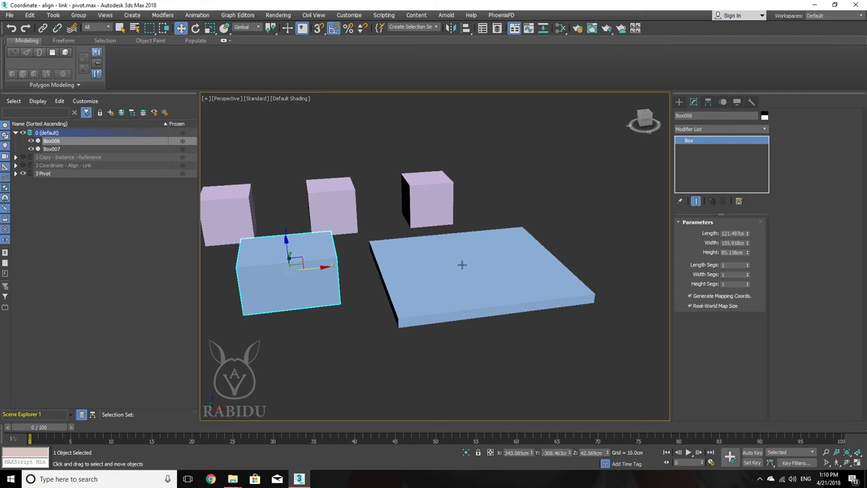
# - Realign Box006 pivot-to-pivot into the slab, then start Align again with Alt+A
pyautogui.click(466, 28)
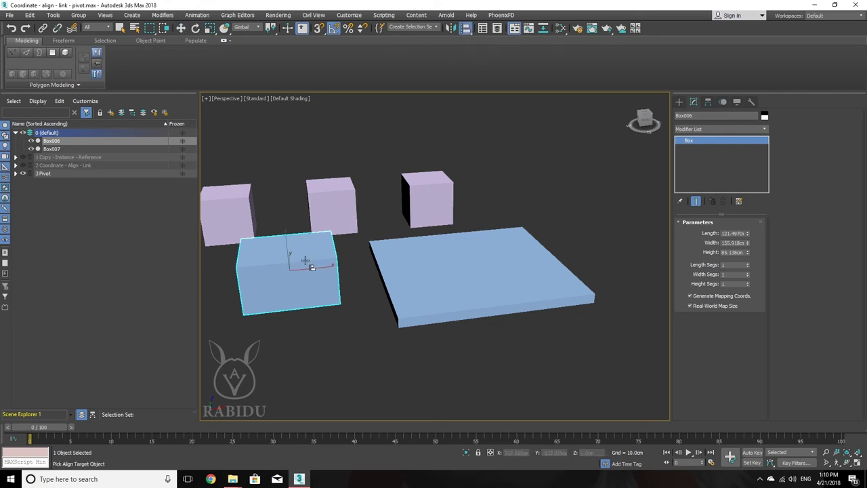
pyautogui.click(461, 274)
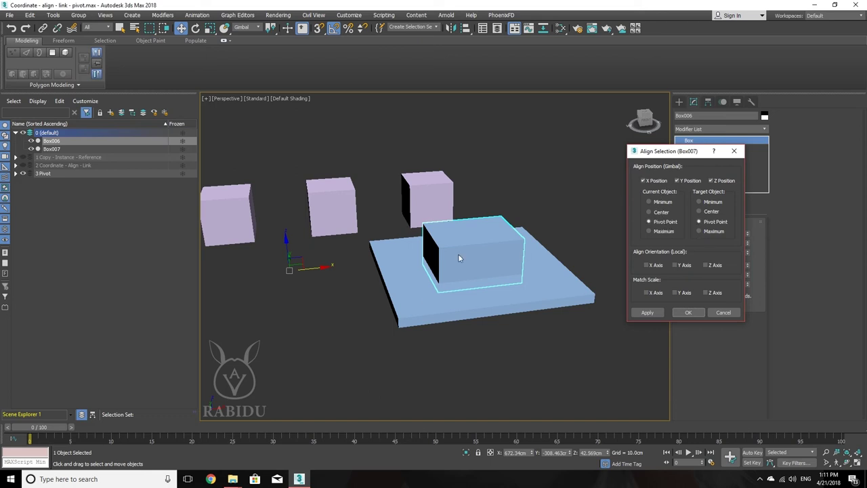
pyautogui.click(693, 313)
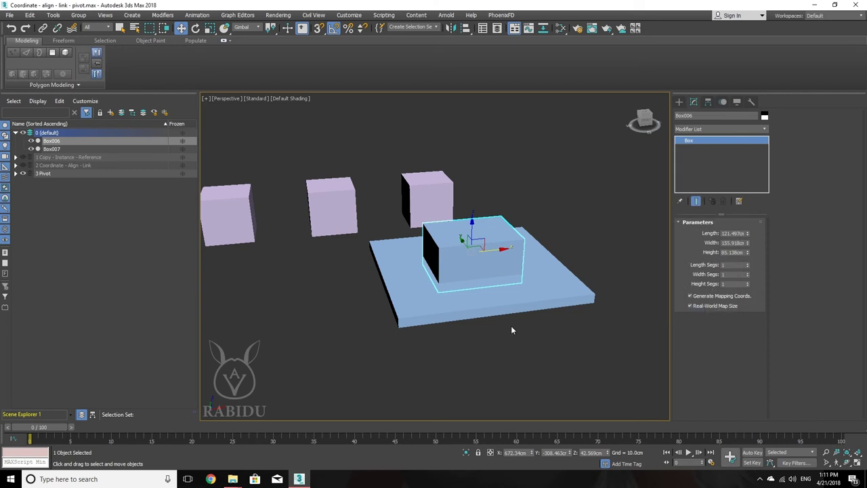
pyautogui.hotkey('alt', 'a')
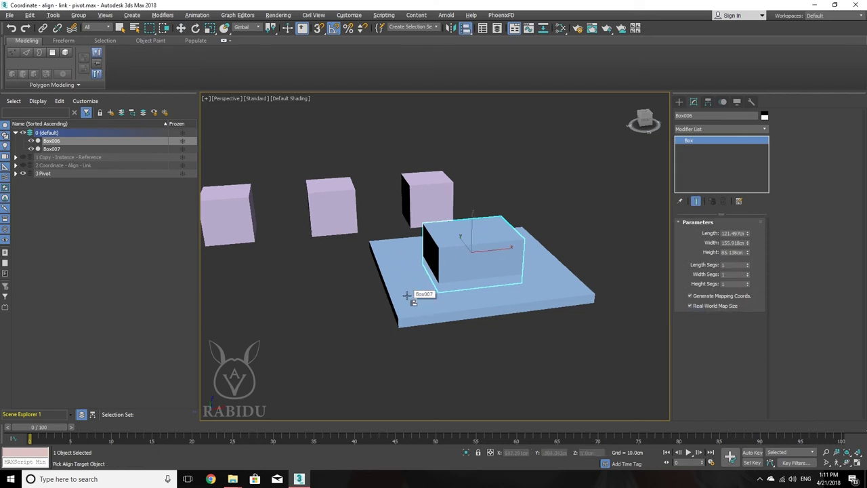
# - Pick the slab as target, match Box006's Minimum to its Maximum, and uncheck Y Position
pyautogui.click(409, 297)
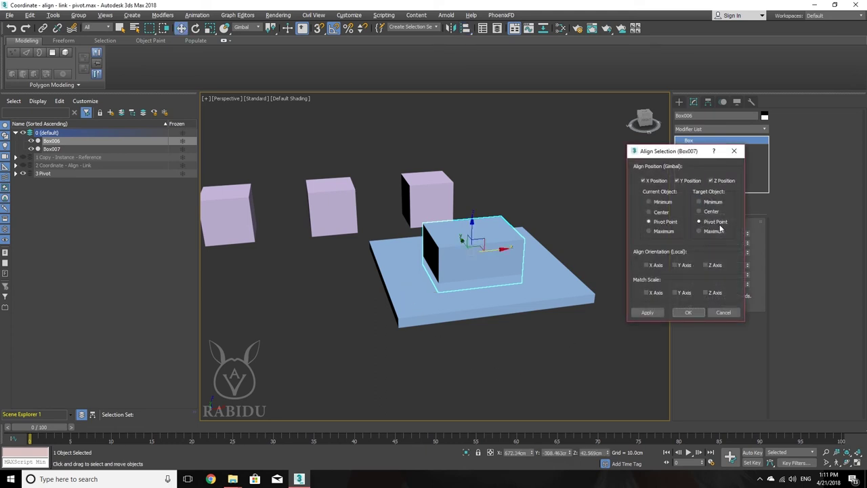
pyautogui.click(655, 204)
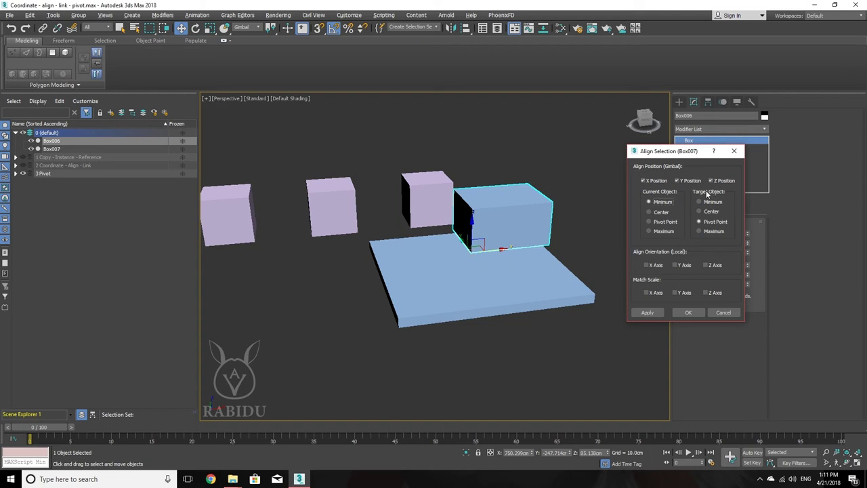
pyautogui.click(713, 232)
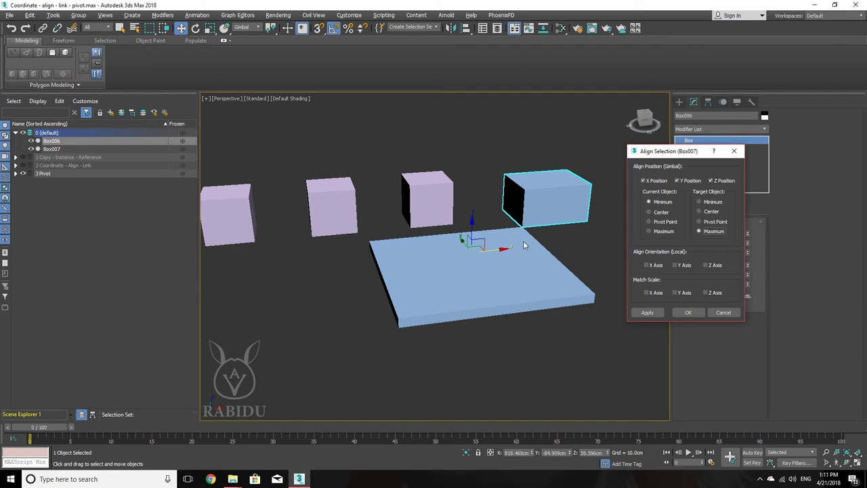
pyautogui.click(644, 180)
pyautogui.click(677, 181)
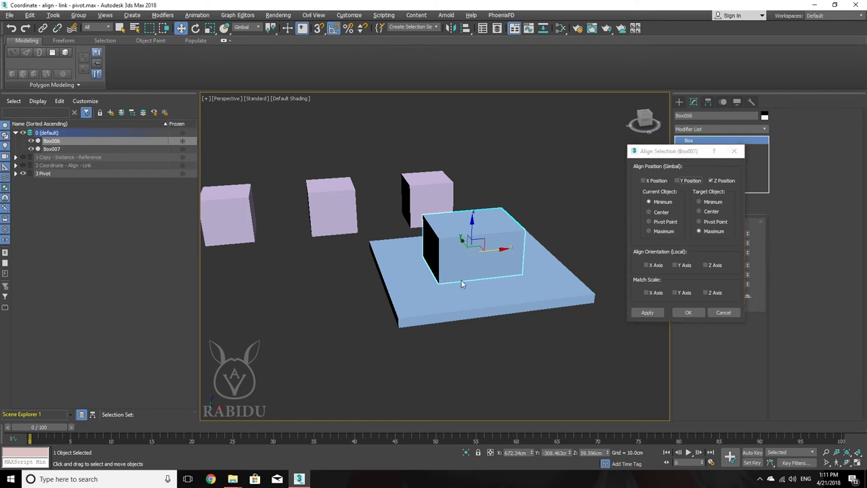
pyautogui.click(644, 181)
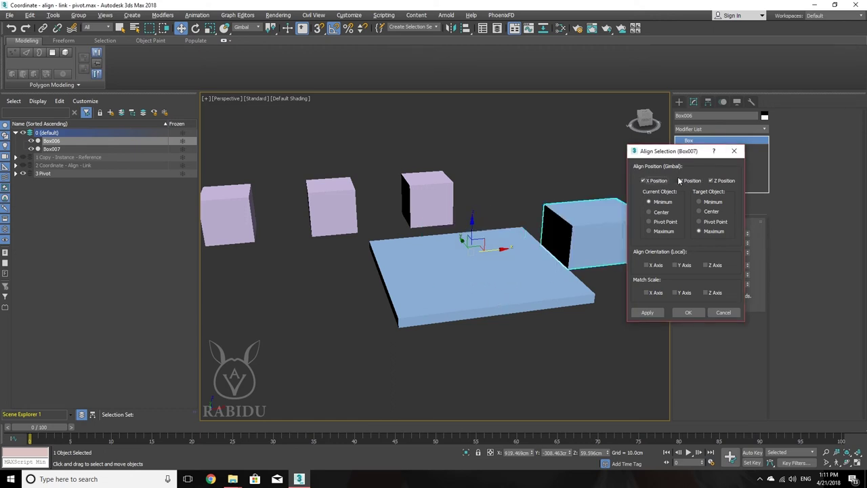
pyautogui.click(678, 181)
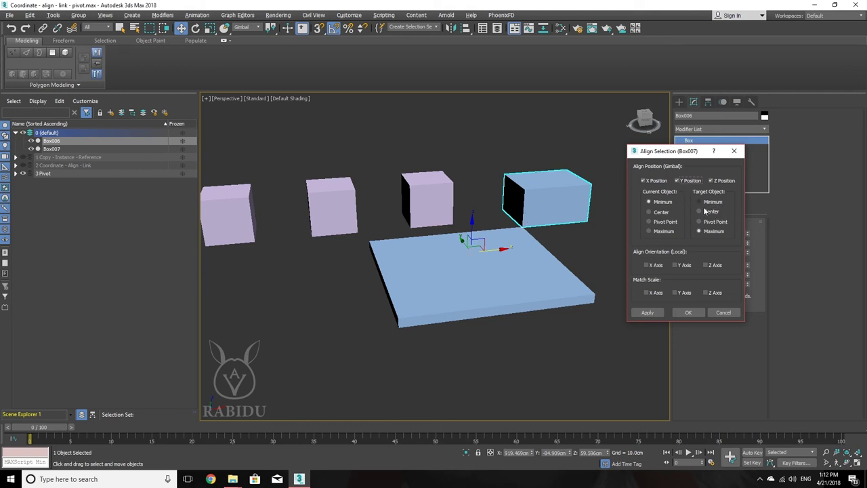
pyautogui.click(680, 180)
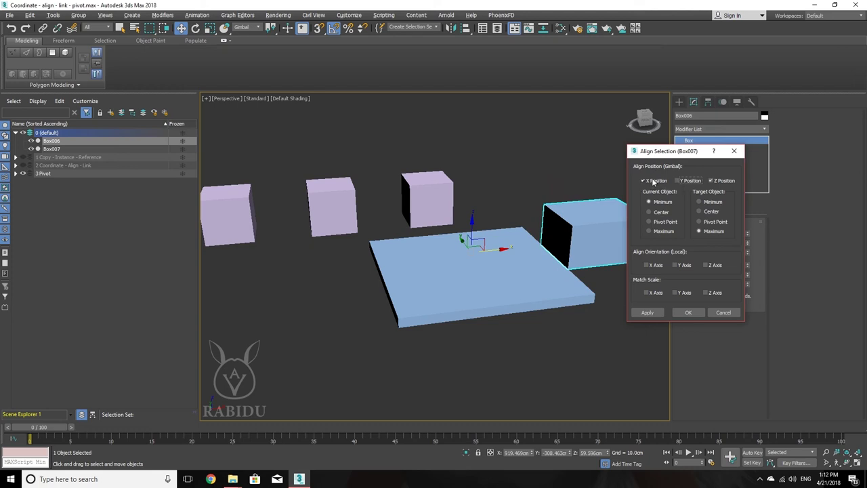
# - Align Box006's Minimum to the slab's Maximum on Z only, resting it on top
pyautogui.click(653, 181)
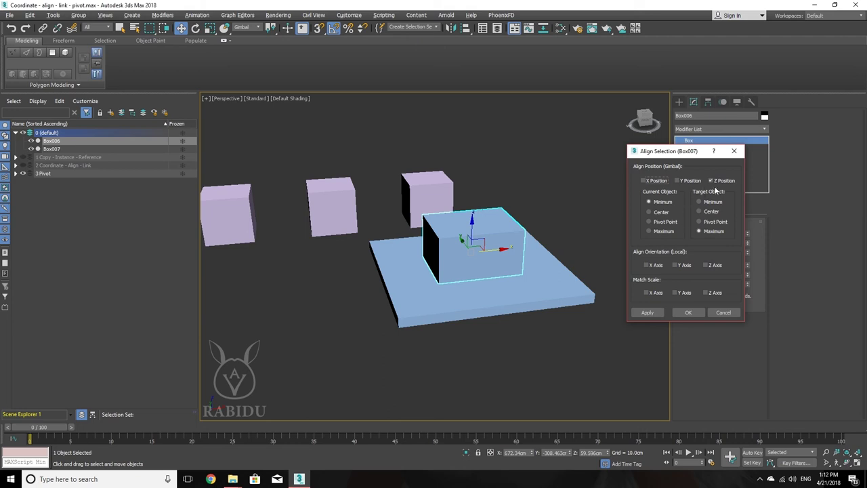
pyautogui.click(656, 223)
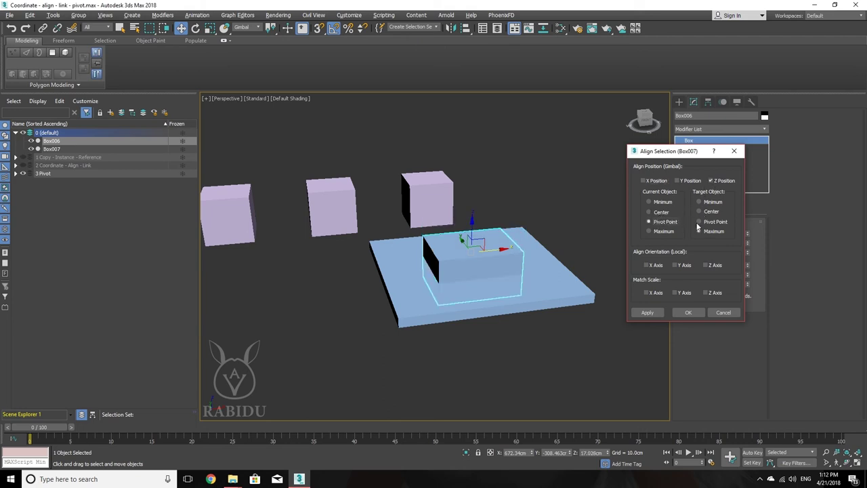
pyautogui.click(709, 223)
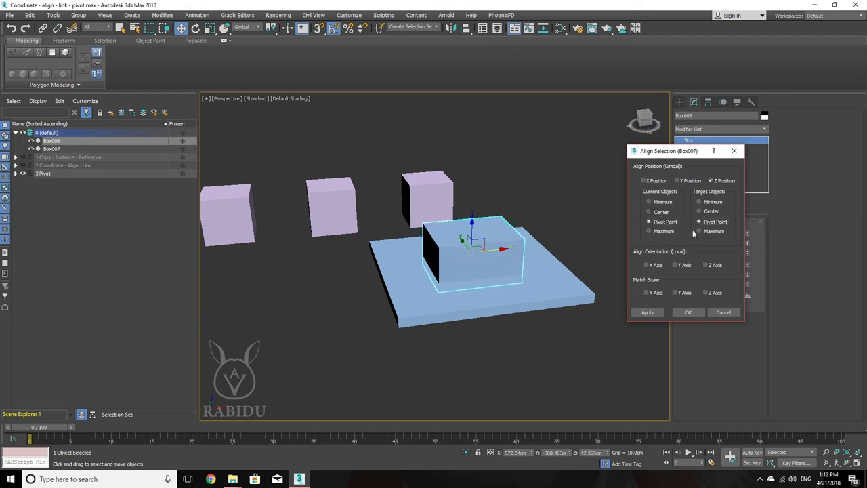
pyautogui.click(661, 202)
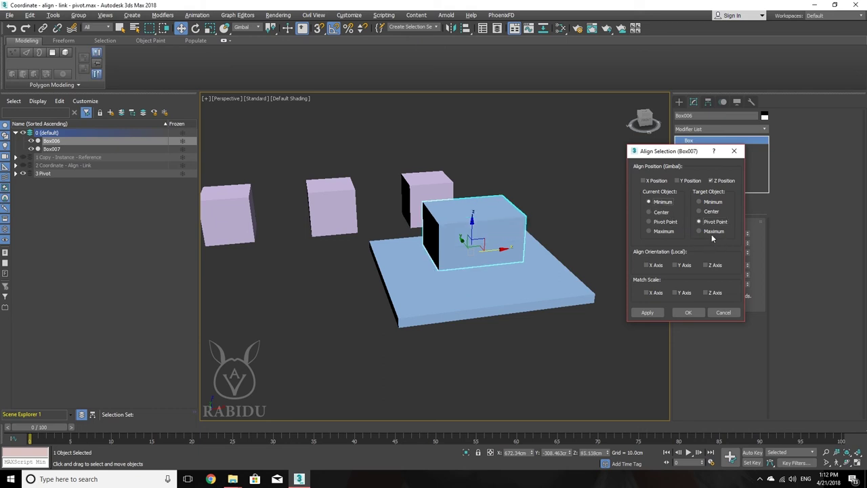
pyautogui.click(713, 232)
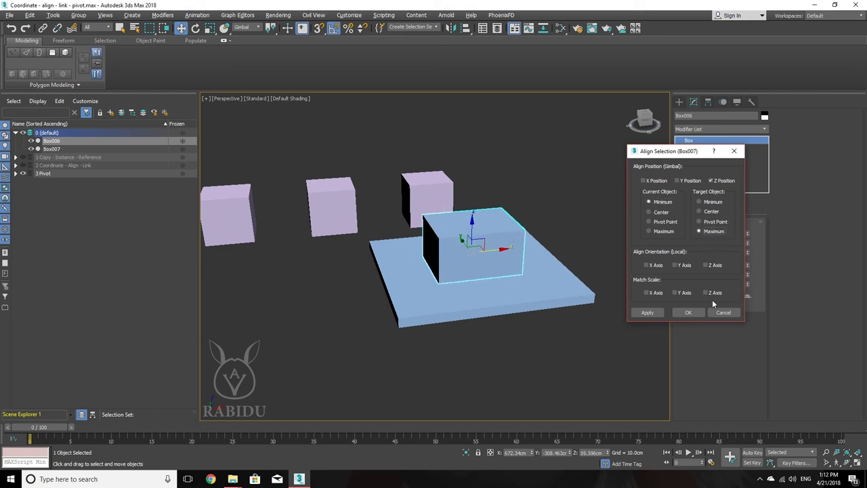
pyautogui.click(685, 312)
pyautogui.moveTo(474, 284)
pyautogui.keyDown('alt'); pyautogui.mouseDown(button='middle')
pyautogui.moveTo(491, 265)
pyautogui.moveTo(515, 306)
pyautogui.moveTo(536, 309)
pyautogui.moveTo(541, 297)
pyautogui.moveTo(519, 269)
pyautogui.moveTo(497, 302)
pyautogui.moveTo(545, 316)
pyautogui.moveTo(522, 313)
pyautogui.moveTo(500, 293)
pyautogui.moveTo(506, 310)
pyautogui.mouseUp(button='middle'); pyautogui.keyUp('alt')
pyautogui.scroll(5, 491, 265)
pyautogui.scroll(-3, 545, 315)
pyautogui.scroll(-5, 531, 315)
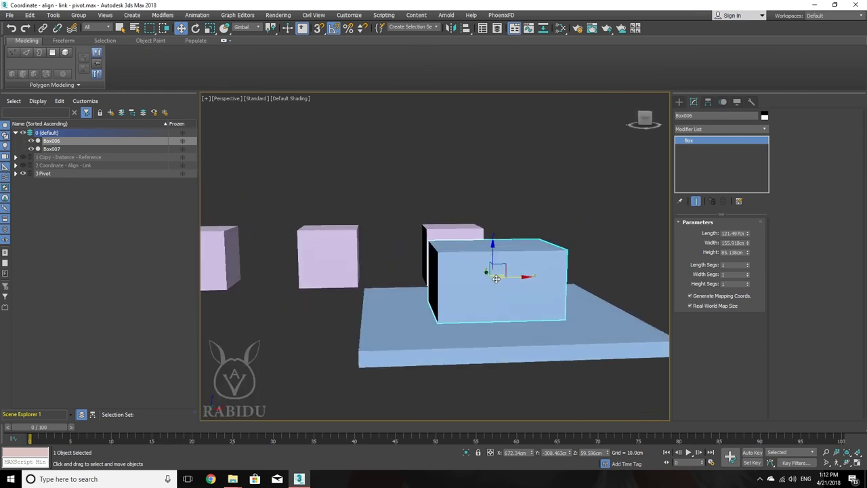
# - Reapply Align with Alt+A onto the slab and confirm with OK
pyautogui.hotkey('alt', 'a')
pyautogui.click(389, 326)
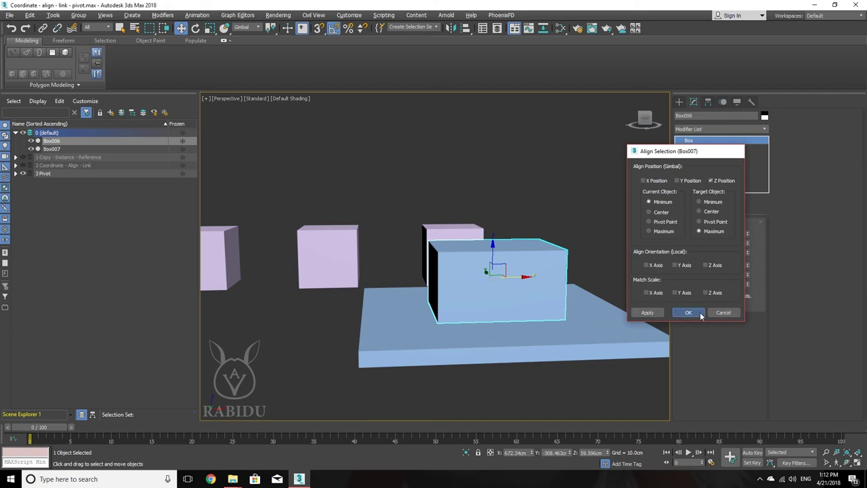
pyautogui.click(734, 150)
pyautogui.scroll(-3, 542, 312)
# - Clone the Box007 slab to the right as a Copy named Box008
pyautogui.keyDown('alt'); pyautogui.moveTo(542, 313); pyautogui.dragTo(479, 323, button='middle'); pyautogui.keyUp('alt')
pyautogui.click(478, 324)
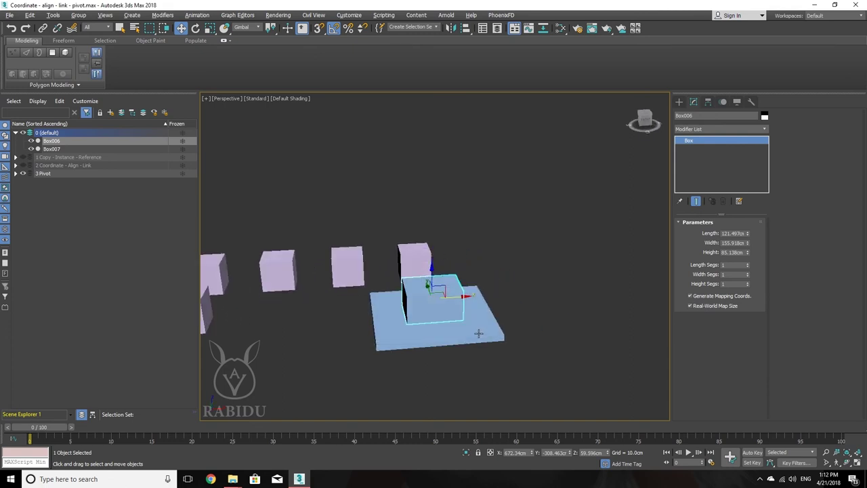
pyautogui.keyDown('shift'); pyautogui.moveTo(461, 302); pyautogui.dragTo(608, 303); pyautogui.keyUp('shift')
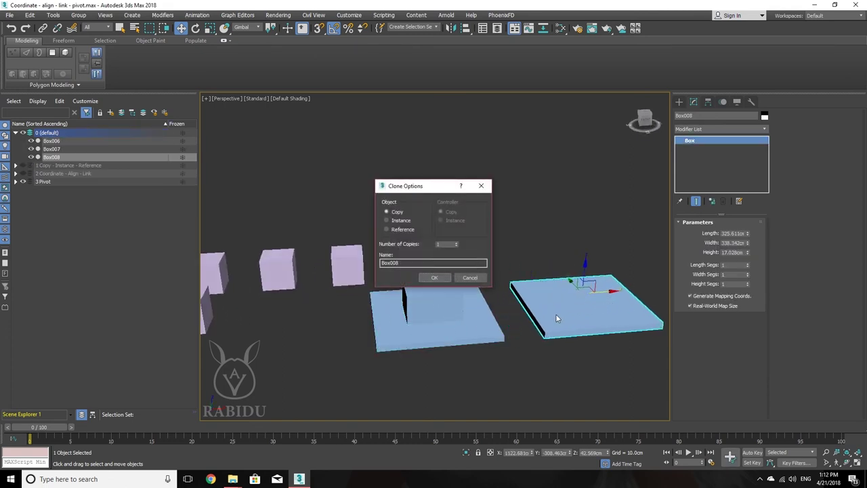
pyautogui.click(436, 279)
# - Rotate Box008 -50° about Y, then select Box006
pyautogui.press('e')
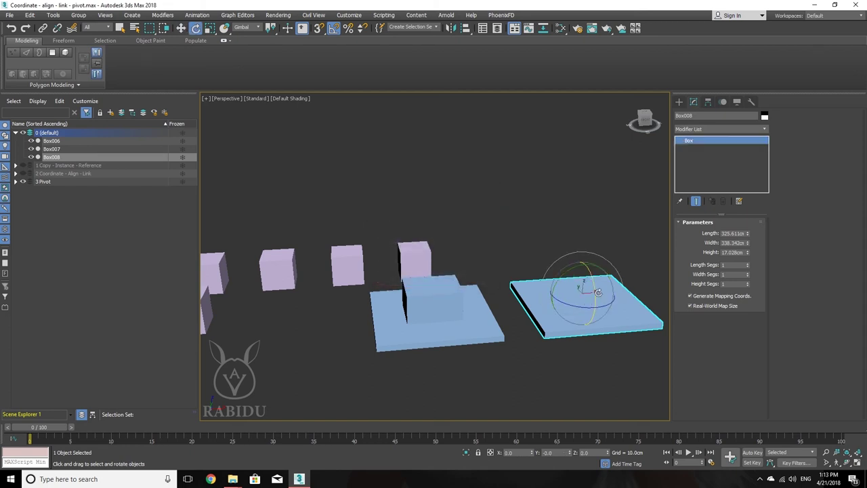
pyautogui.moveTo(595, 265); pyautogui.dragTo(572, 260)
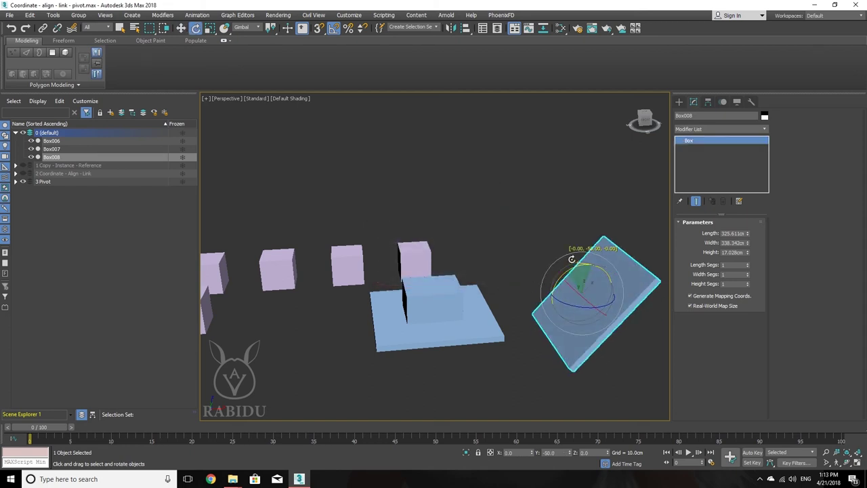
pyautogui.scroll(2, 556, 300)
pyautogui.scroll(2, 469, 248)
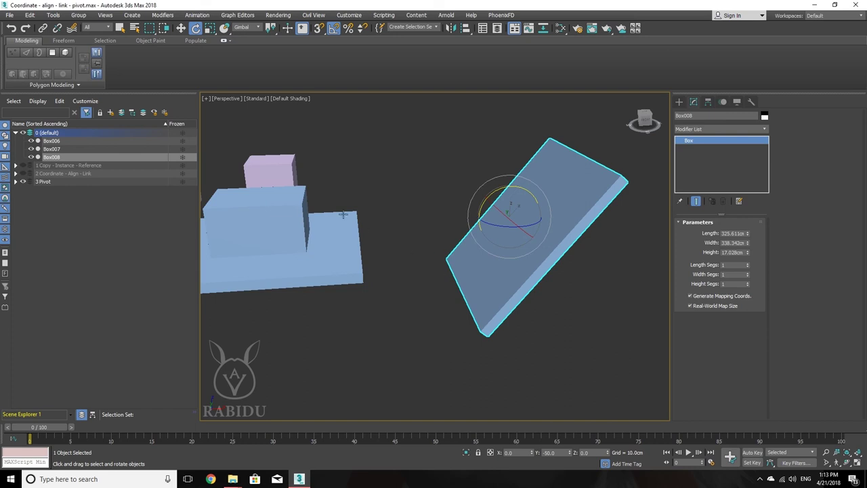
pyautogui.click(271, 195)
# - Align Box006 to Box008 on X/Y/Z position and axis orientation, Pivot Point to Pivot Point
pyautogui.hotkey('alt', 'a')
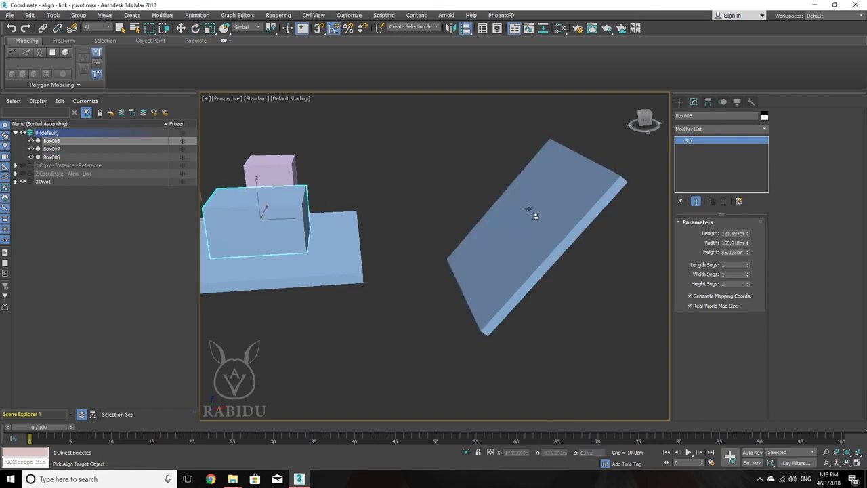
pyautogui.click(535, 214)
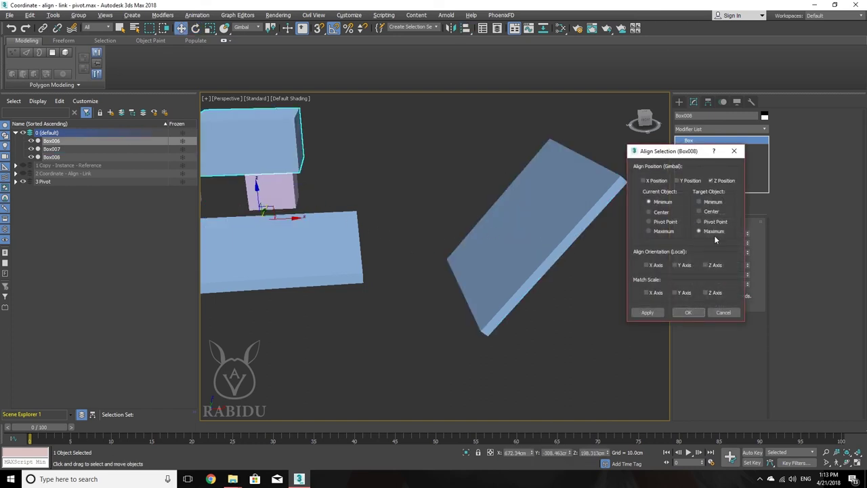
pyautogui.click(653, 265)
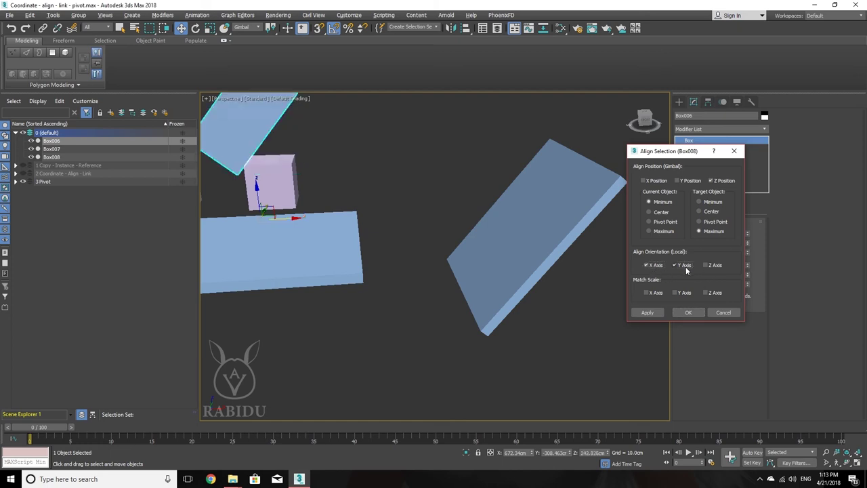
pyautogui.click(717, 265)
pyautogui.click(649, 181)
pyautogui.click(683, 181)
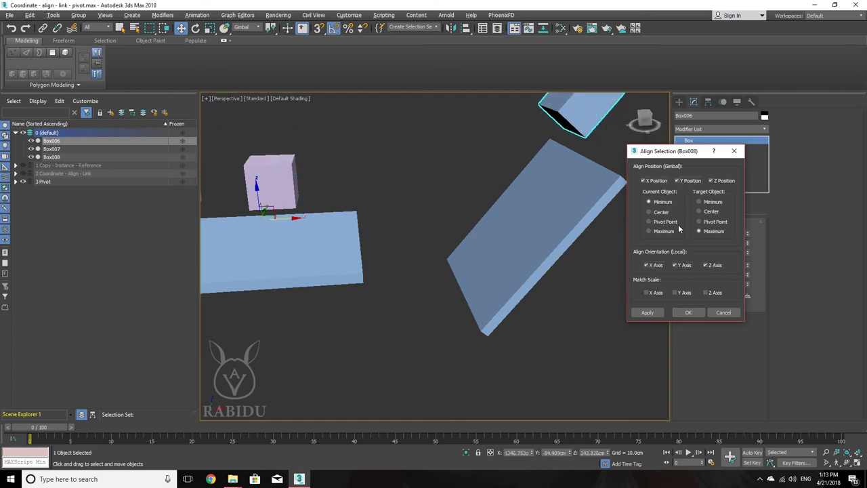
pyautogui.click(667, 223)
pyautogui.click(707, 223)
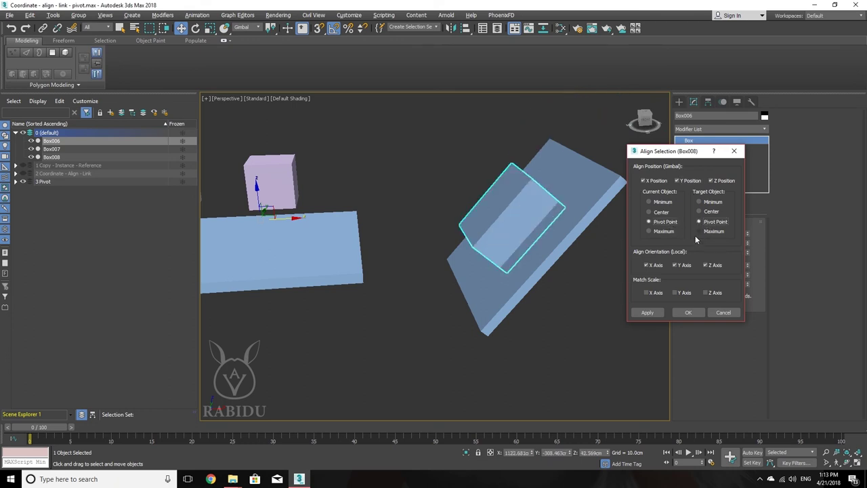
pyautogui.click(690, 313)
# - Inspect the result, then retry aligning Box006's Minimum to the slab's Maximum on Z only
pyautogui.scroll(2, 531, 224)
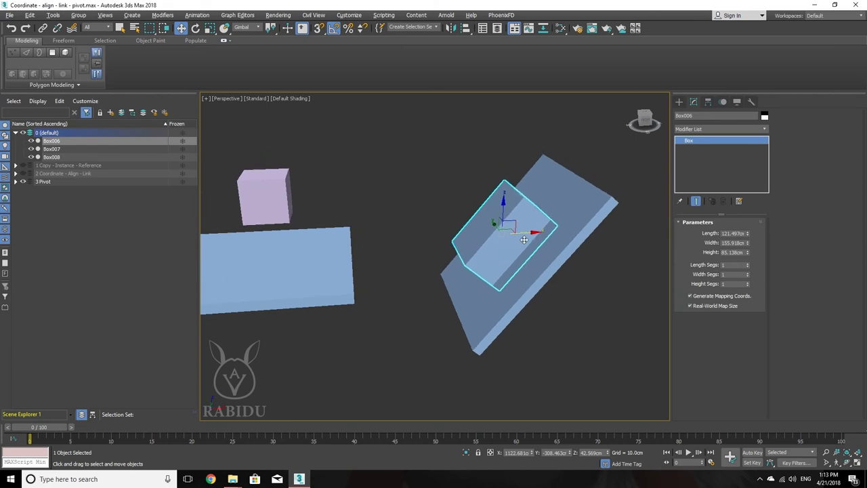
pyautogui.scroll(3, 525, 239)
pyautogui.moveTo(549, 247)
pyautogui.keyDown('alt'); pyautogui.mouseDown(button='middle')
pyautogui.moveTo(586, 237)
pyautogui.moveTo(504, 226)
pyautogui.mouseUp(button='middle'); pyautogui.keyUp('alt')
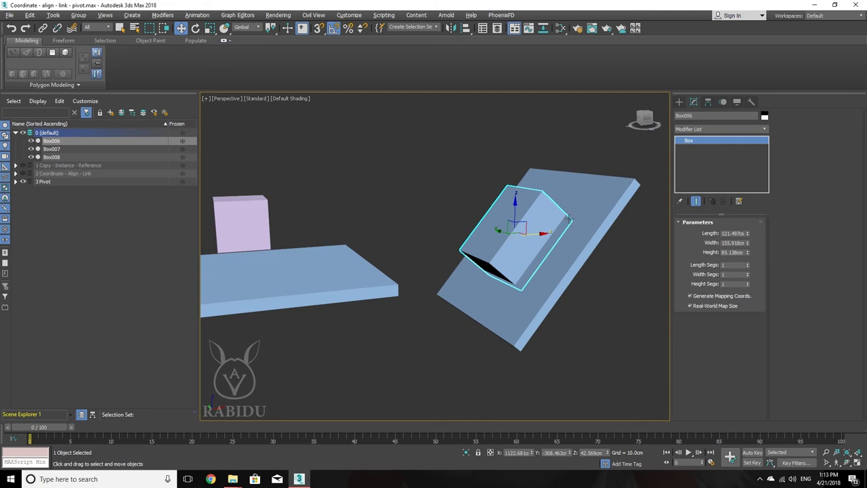
pyautogui.keyDown('alt'); pyautogui.moveTo(570, 219); pyautogui.dragTo(573, 215, button='middle'); pyautogui.keyUp('alt')
pyautogui.hotkey('alt', 'a')
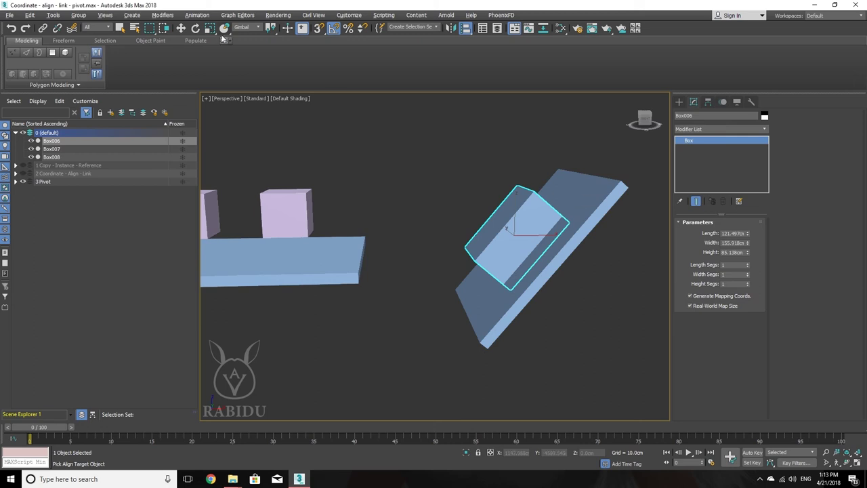
pyautogui.click(580, 199)
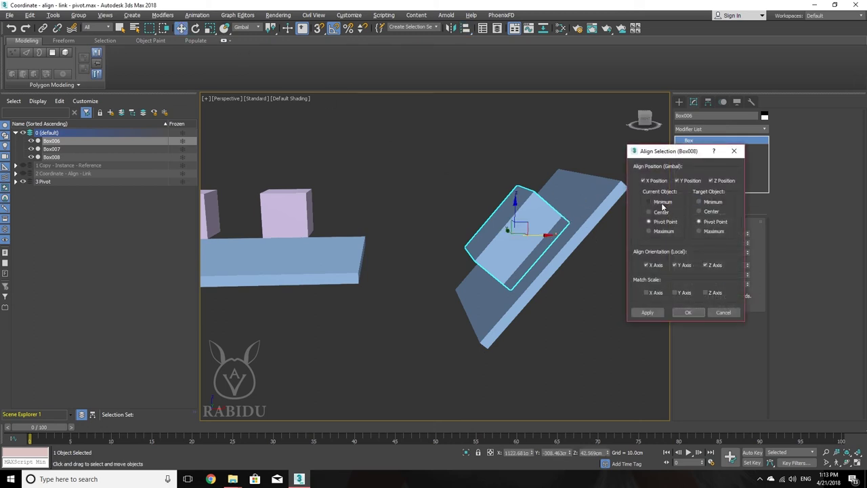
pyautogui.click(662, 204)
pyautogui.click(706, 231)
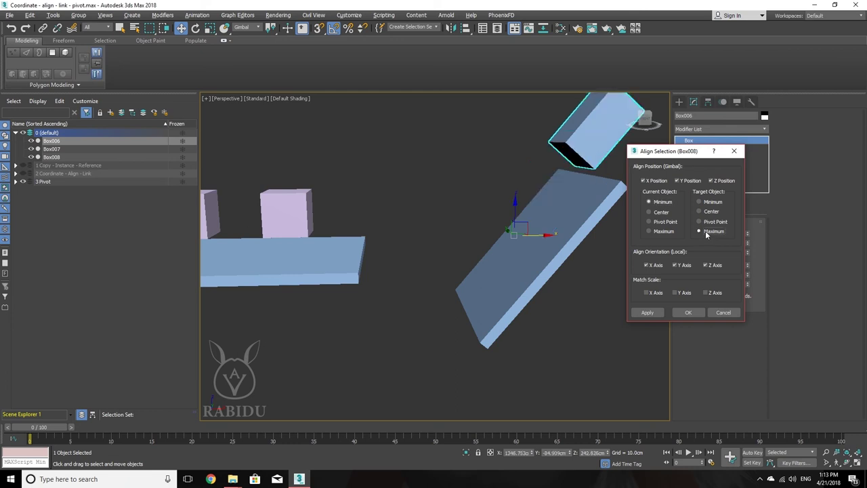
pyautogui.click(687, 181)
pyautogui.click(655, 181)
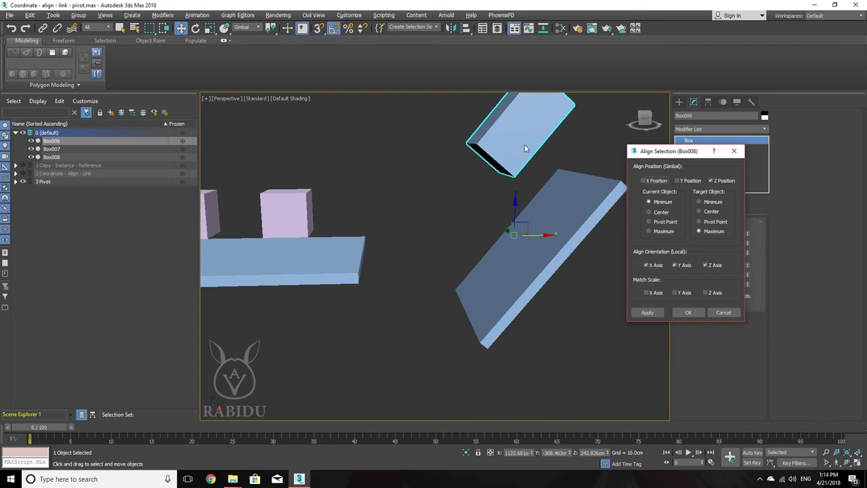
# - Cancel the Minimum/Maximum retry and drag Box006 up and left, clear of the tilted slab
pyautogui.click(722, 314)
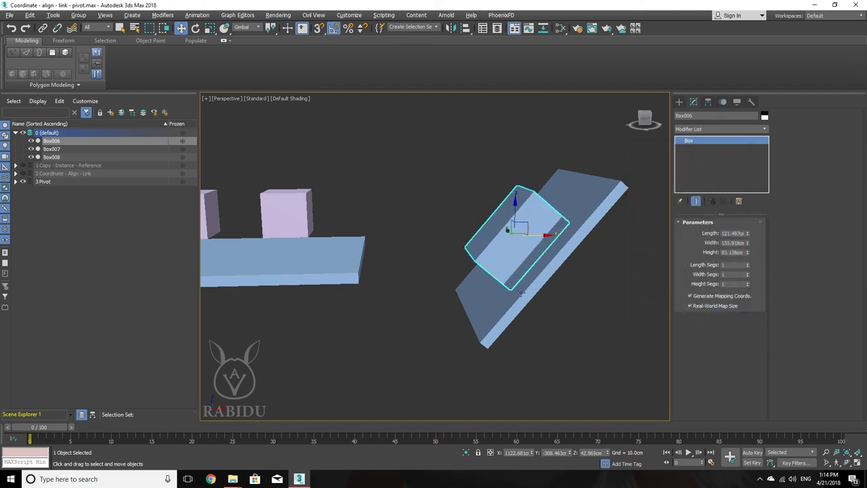
pyautogui.moveTo(539, 248); pyautogui.dragTo(397, 165)
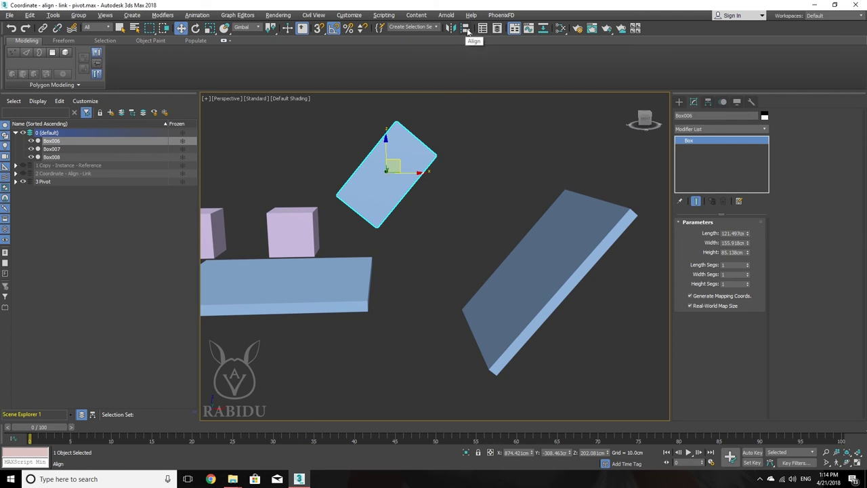
pyautogui.click(53, 15)
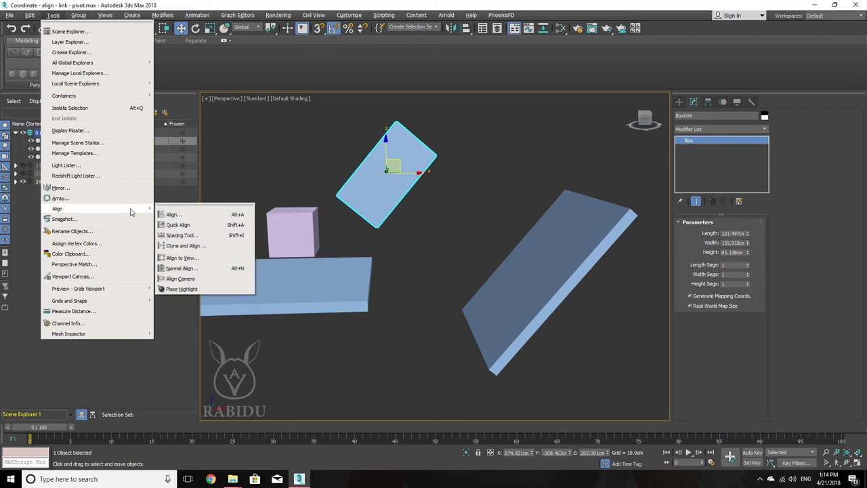
pyautogui.moveTo(58, 209)
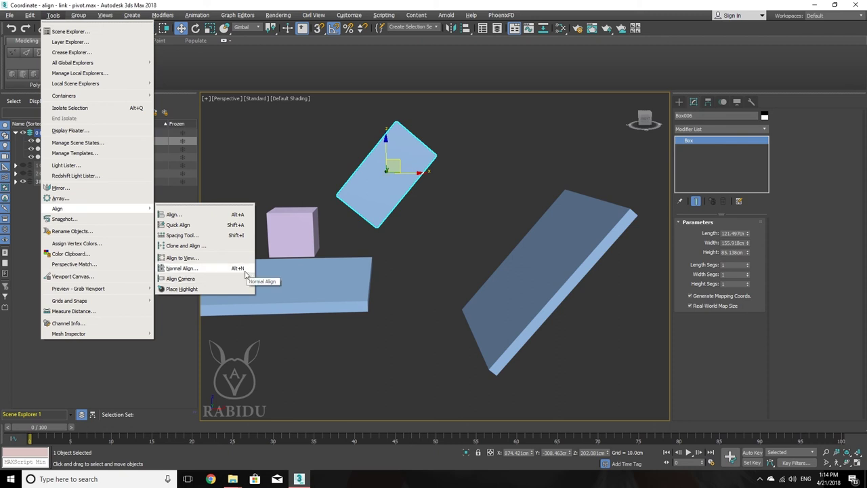
# - Normal Align Box006 by picking its face, then the tilted Box008 slab's face
pyautogui.click(246, 271)
pyautogui.keyDown('alt'); pyautogui.moveTo(456, 188); pyautogui.dragTo(404, 192, button='middle'); pyautogui.keyUp('alt')
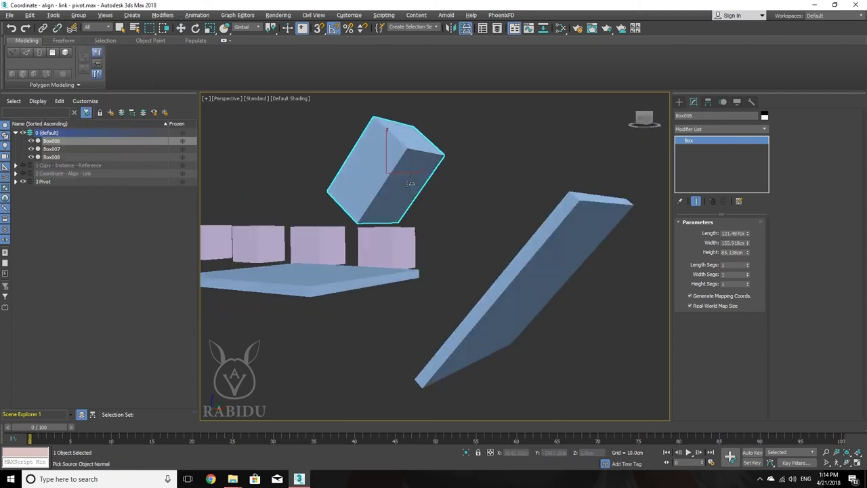
pyautogui.click(399, 190)
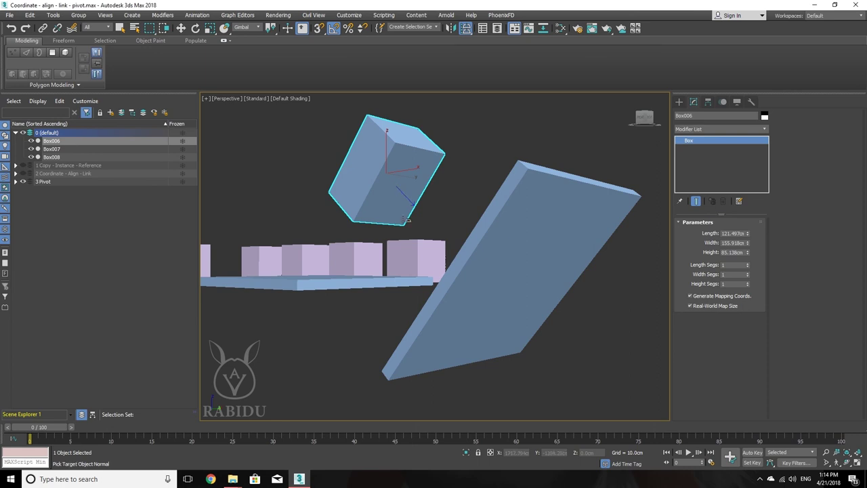
pyautogui.scroll(2, 401, 224)
pyautogui.scroll(3, 400, 227)
pyautogui.scroll(1, 409, 232)
pyautogui.moveTo(410, 234)
pyautogui.keyDown('alt'); pyautogui.mouseDown(button='middle')
pyautogui.moveTo(407, 248)
pyautogui.moveTo(426, 271)
pyautogui.moveTo(427, 252)
pyautogui.moveTo(432, 272)
pyautogui.moveTo(413, 251)
pyautogui.moveTo(429, 243)
pyautogui.moveTo(430, 263)
pyautogui.moveTo(412, 248)
pyautogui.moveTo(445, 255)
pyautogui.mouseUp(button='middle'); pyautogui.keyUp('alt')
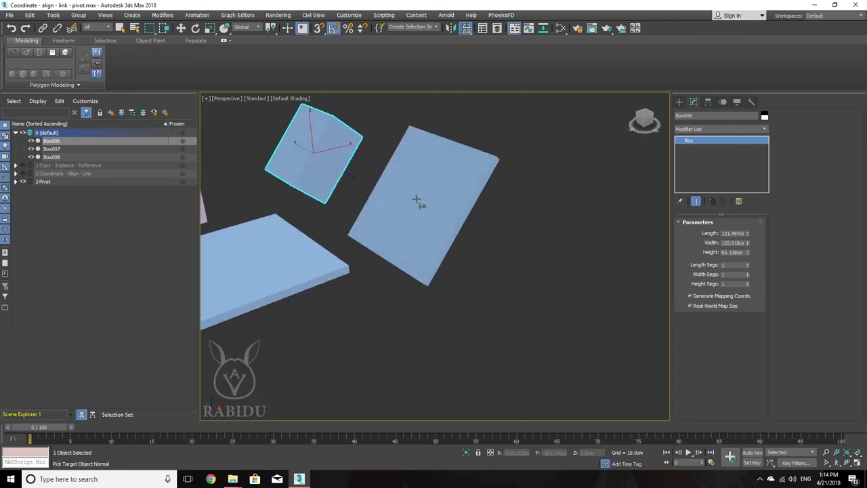
pyautogui.scroll(5, 416, 199)
pyautogui.scroll(-3, 434, 189)
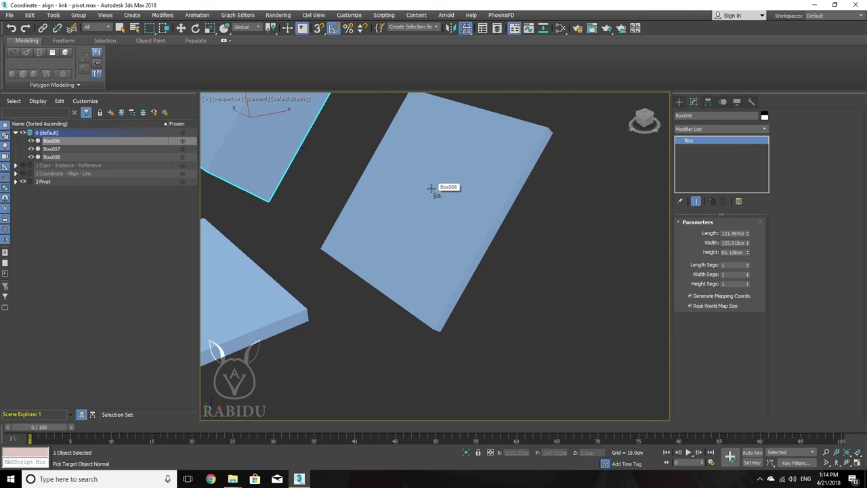
pyautogui.click(432, 190)
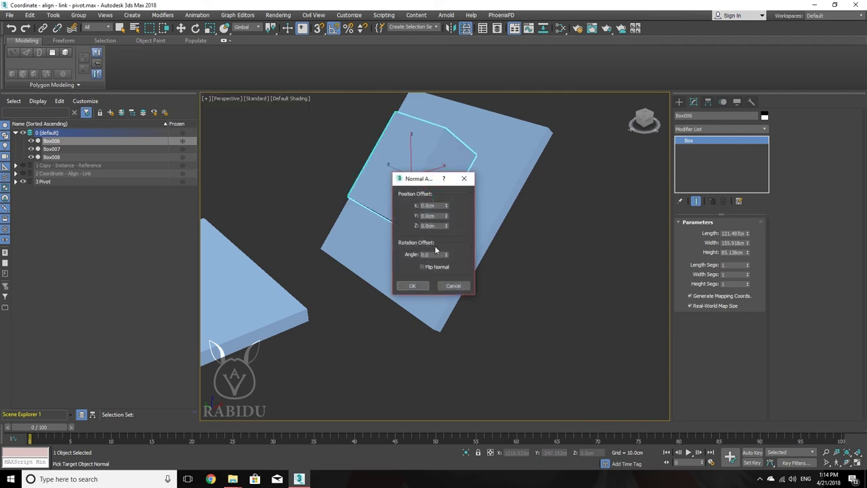
# - Try Angle 40 and Flip Normal, then reset angle, flip and X offset to 0 and confirm
pyautogui.moveTo(447, 256)
pyautogui.mouseDown()
pyautogui.moveTo(453, 230)
pyautogui.moveTo(438, 269)
pyautogui.mouseUp()
pyautogui.click(428, 269)
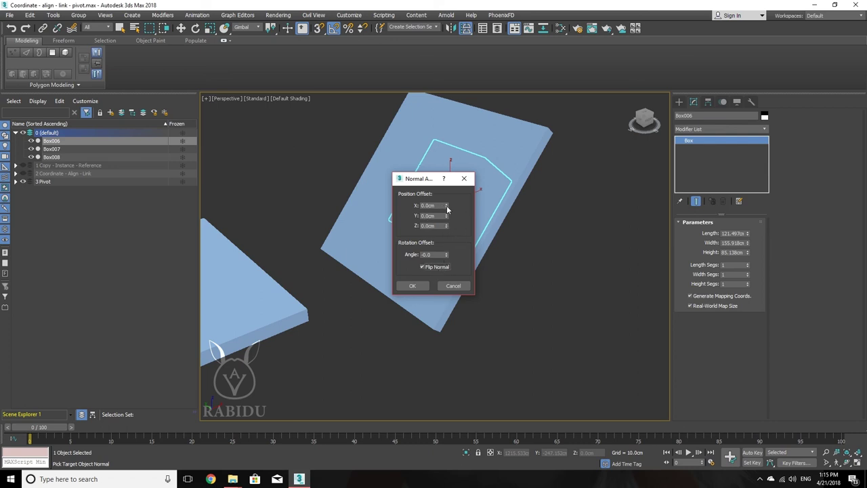
pyautogui.click(435, 268)
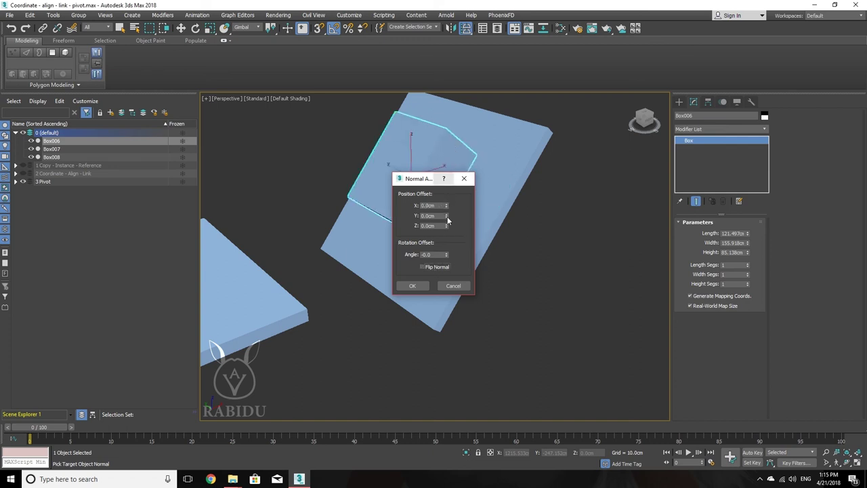
pyautogui.moveTo(446, 207); pyautogui.dragTo(448, 210)
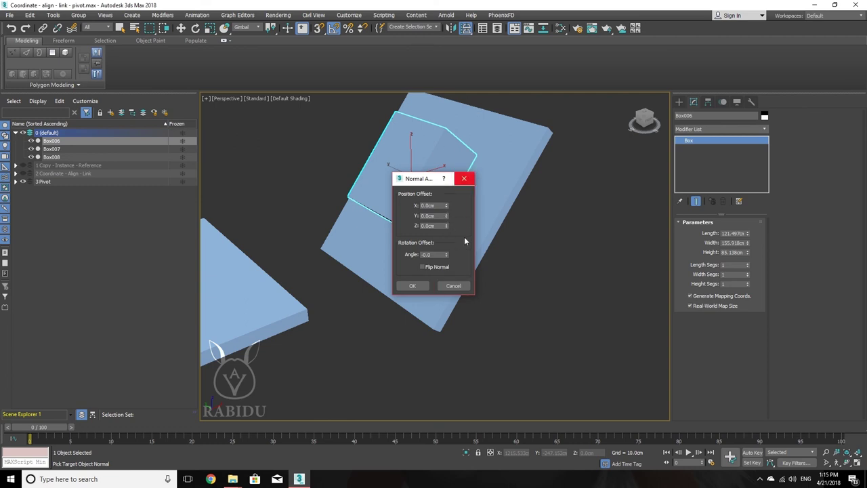
pyautogui.click(416, 285)
pyautogui.moveTo(425, 275)
pyautogui.keyDown('alt'); pyautogui.mouseDown(button='middle')
pyautogui.moveTo(443, 230)
pyautogui.moveTo(483, 252)
pyautogui.moveTo(519, 236)
pyautogui.moveTo(470, 250)
pyautogui.moveTo(423, 230)
pyautogui.moveTo(445, 240)
pyautogui.moveTo(440, 219)
pyautogui.moveTo(438, 228)
pyautogui.mouseUp(button='middle'); pyautogui.keyUp('alt')
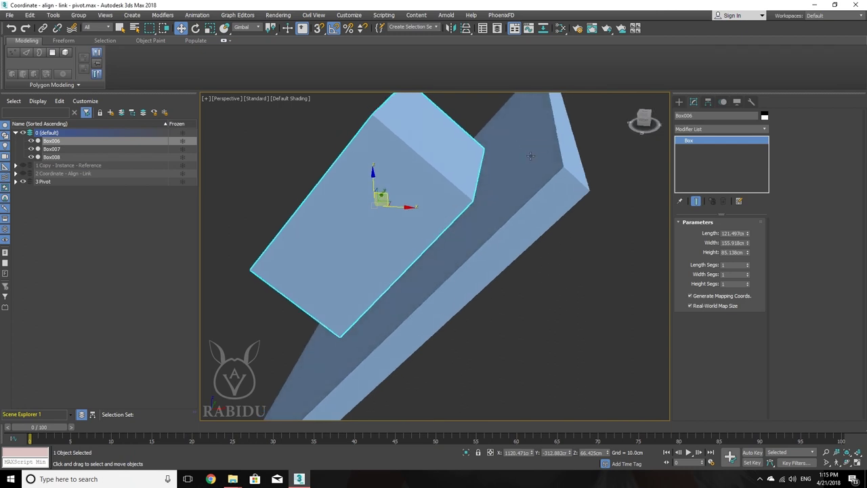
# - Orbit and zoom around the aligned box, then marquee-select Box006, Box007 and Box008
pyautogui.scroll(-2, 536, 153)
pyautogui.scroll(-2, 542, 153)
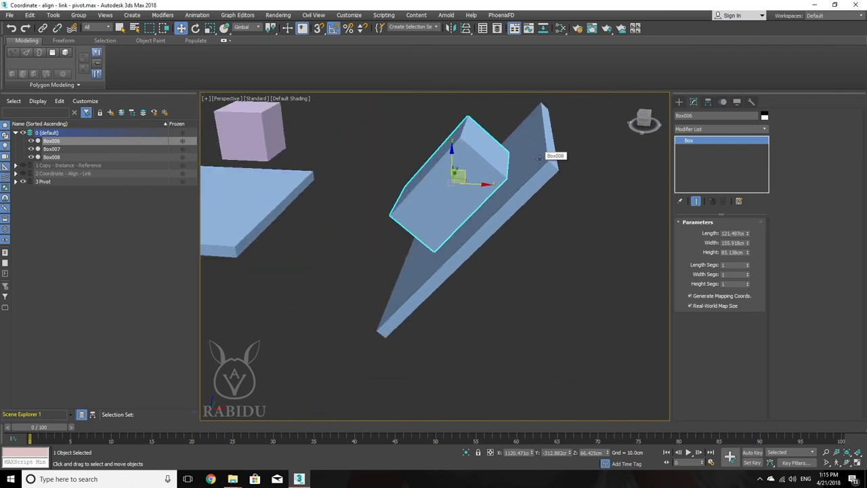
pyautogui.scroll(3, 548, 155)
pyautogui.moveTo(518, 176)
pyautogui.keyDown('alt'); pyautogui.mouseDown(button='middle')
pyautogui.moveTo(445, 216)
pyautogui.moveTo(465, 248)
pyautogui.moveTo(503, 242)
pyautogui.moveTo(367, 239)
pyautogui.mouseUp(button='middle'); pyautogui.keyUp('alt')
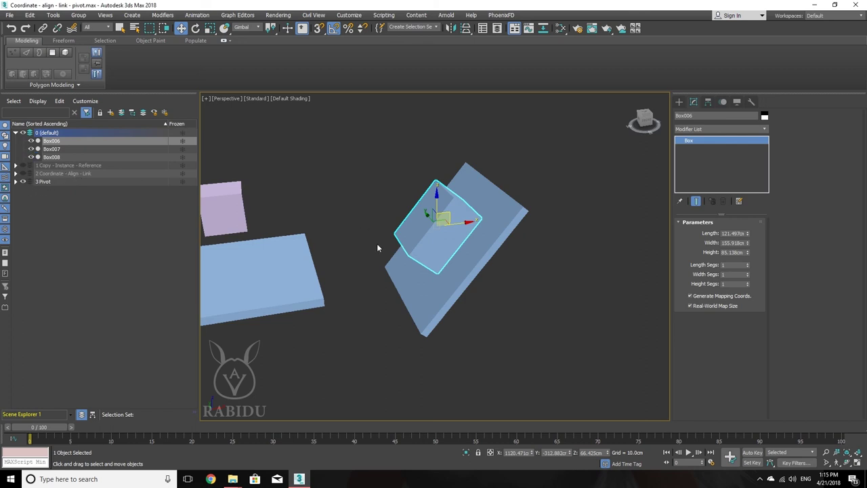
pyautogui.scroll(-3, 378, 248)
pyautogui.keyDown('alt'); pyautogui.moveTo(379, 248); pyautogui.dragTo(446, 264, button='middle'); pyautogui.keyUp('alt')
pyautogui.moveTo(504, 311); pyautogui.dragTo(397, 226)
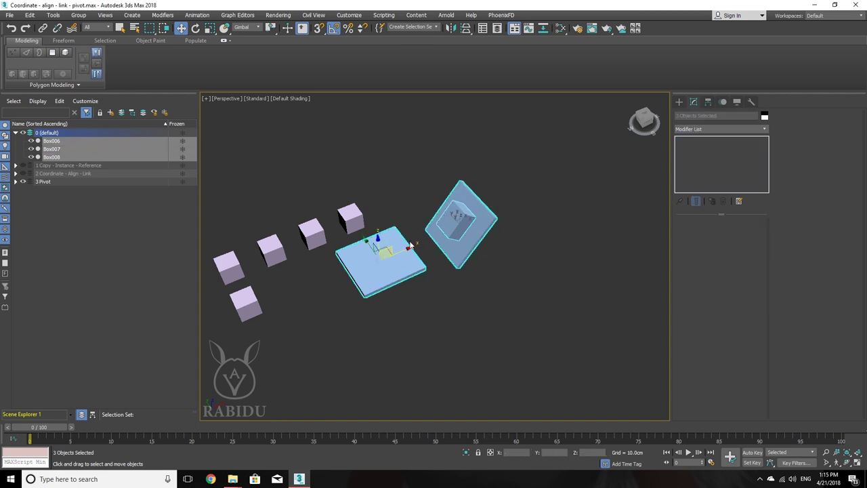
# - Delete Box006, Box007 and Box008, frame the five cubes, then play and stop the animation
pyautogui.press('Delete')
pyautogui.moveTo(357, 251)
pyautogui.mouseDown(button='middle')
pyautogui.moveTo(463, 263)
pyautogui.moveTo(368, 248)
pyautogui.moveTo(414, 246)
pyautogui.mouseUp(button='middle')
pyautogui.scroll(3, 369, 238)
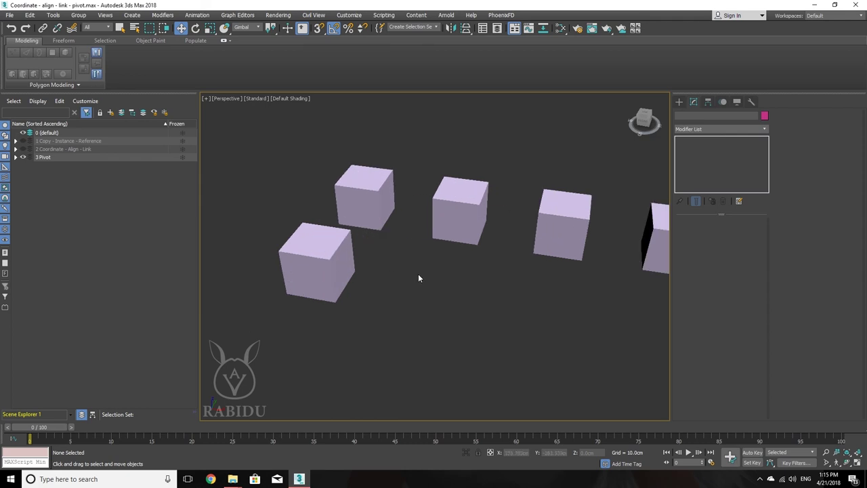
pyautogui.scroll(-3, 393, 258)
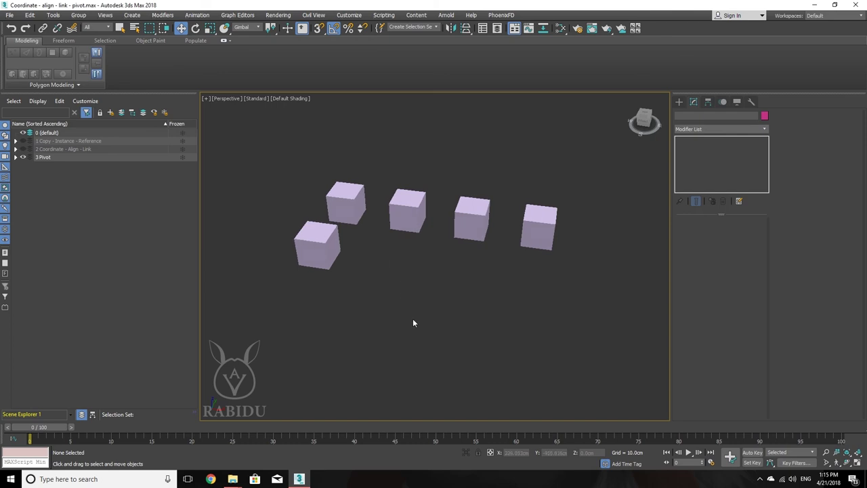
pyautogui.click(690, 454)
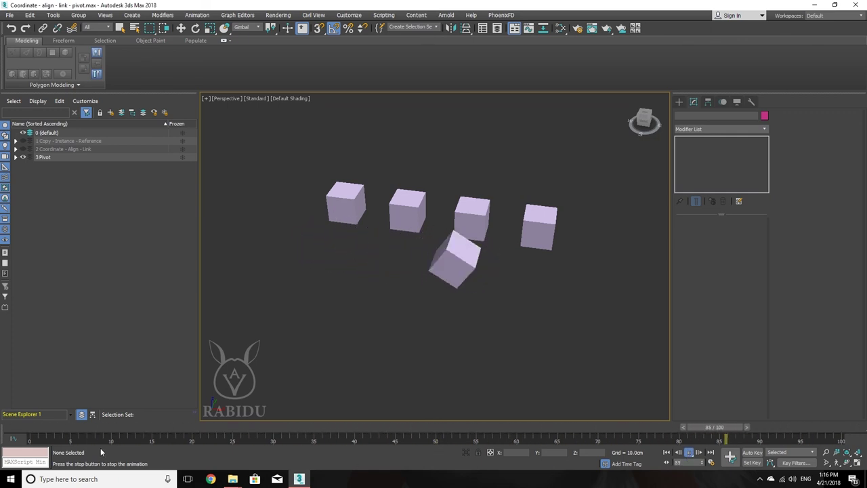
pyautogui.click(26, 428)
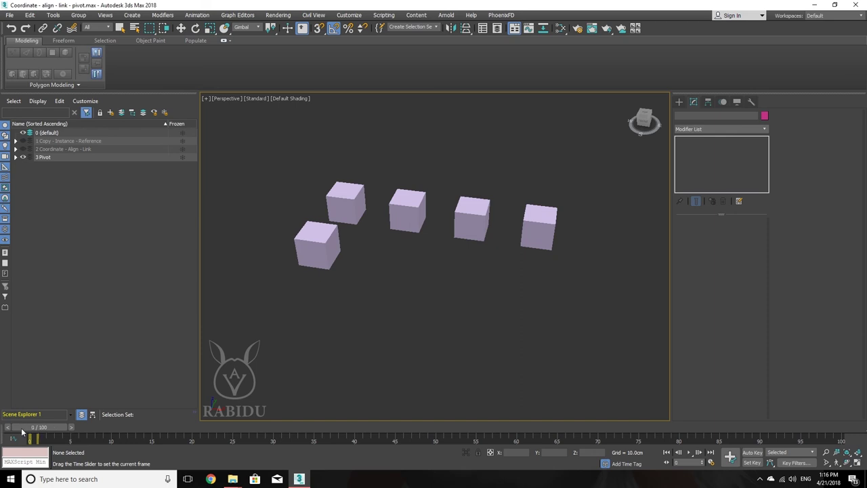
pyautogui.press('w')
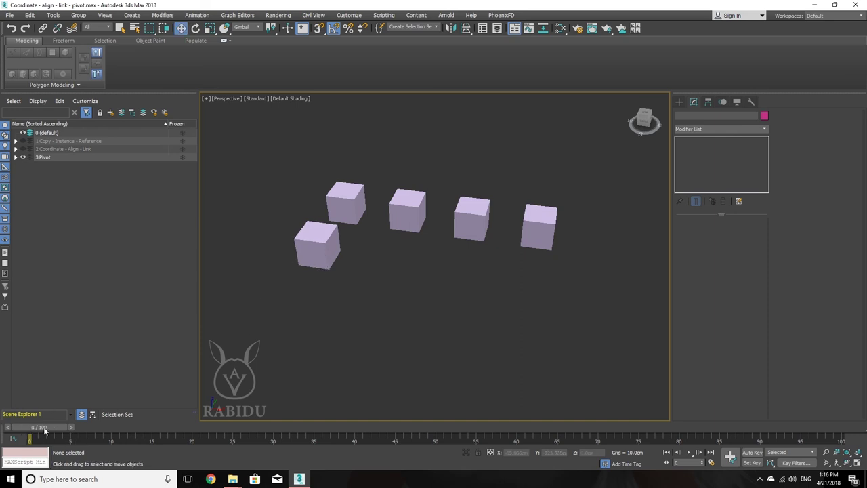
pyautogui.moveTo(44, 429); pyautogui.dragTo(158, 441)
pyautogui.scroll(5, 365, 307)
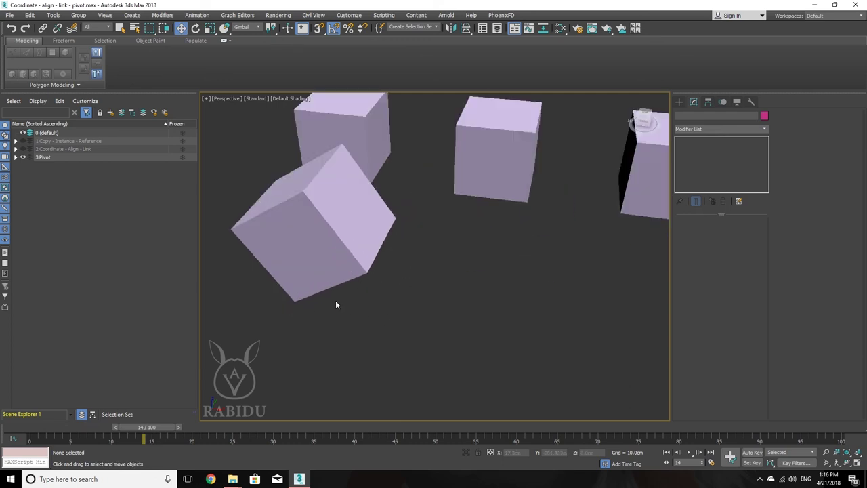
pyautogui.moveTo(161, 430); pyautogui.dragTo(203, 434)
pyautogui.press('w')
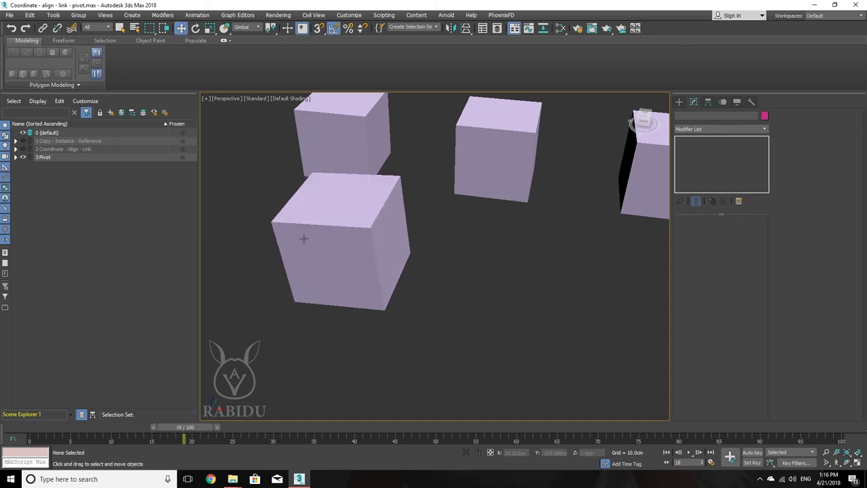
pyautogui.moveTo(220, 427); pyautogui.dragTo(295, 446)
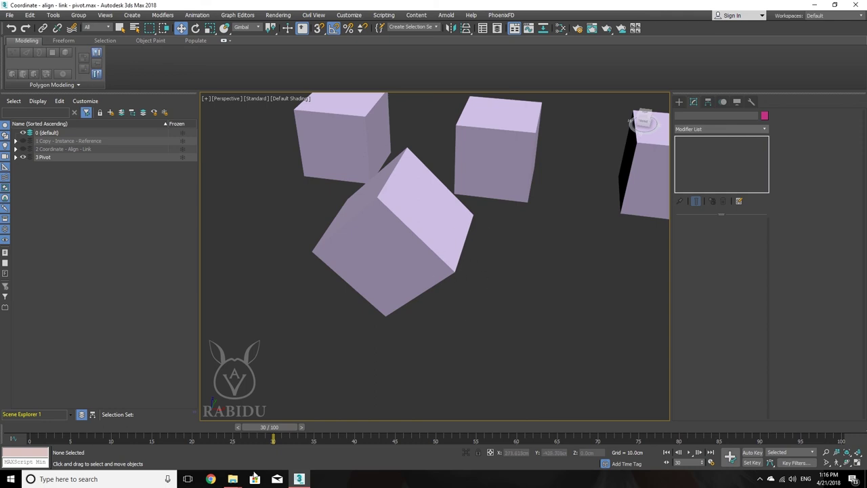
pyautogui.moveTo(276, 428)
pyautogui.mouseDown()
pyautogui.moveTo(406, 456)
pyautogui.moveTo(410, 468)
pyautogui.moveTo(616, 485)
pyautogui.mouseUp()
pyautogui.press('w')
pyautogui.moveTo(615, 427)
pyautogui.mouseDown()
pyautogui.moveTo(830, 429)
pyautogui.moveTo(412, 427)
pyautogui.moveTo(38, 383)
pyautogui.mouseUp()
pyautogui.scroll(-3, 512, 366)
pyautogui.scroll(-2, 512, 366)
pyautogui.press('w')
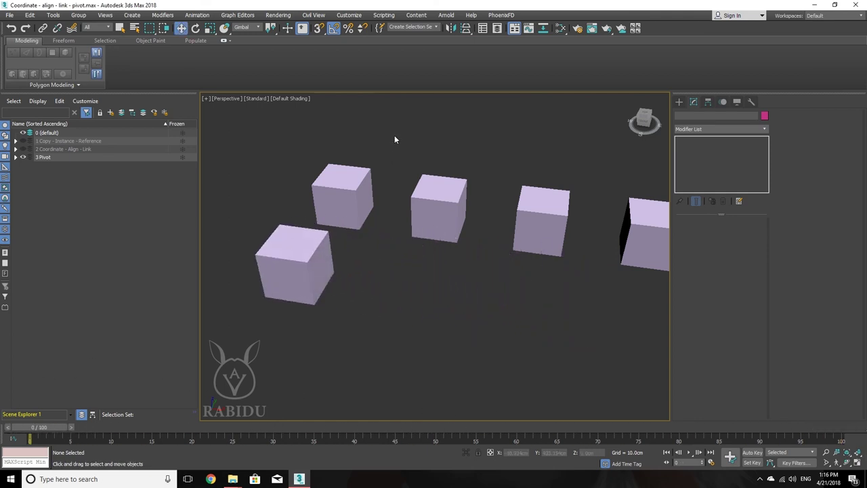
pyautogui.click(330, 189)
pyautogui.moveTo(400, 216); pyautogui.dragTo(353, 217, button='middle')
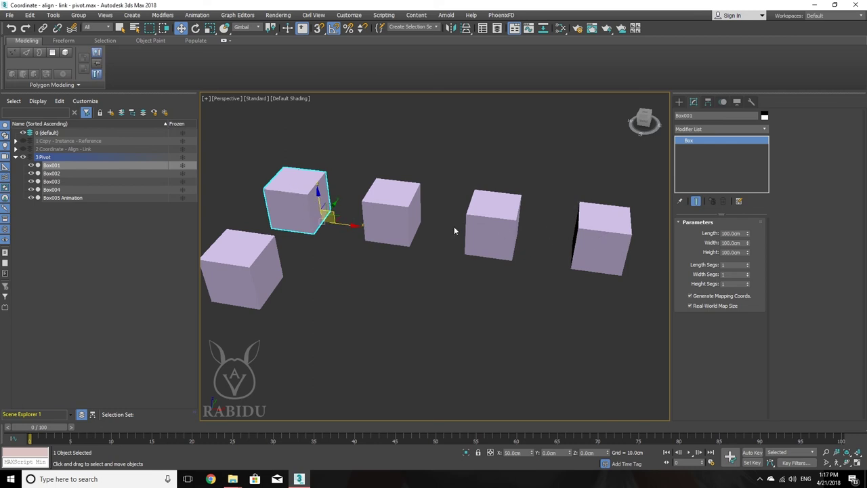
pyautogui.press('e')
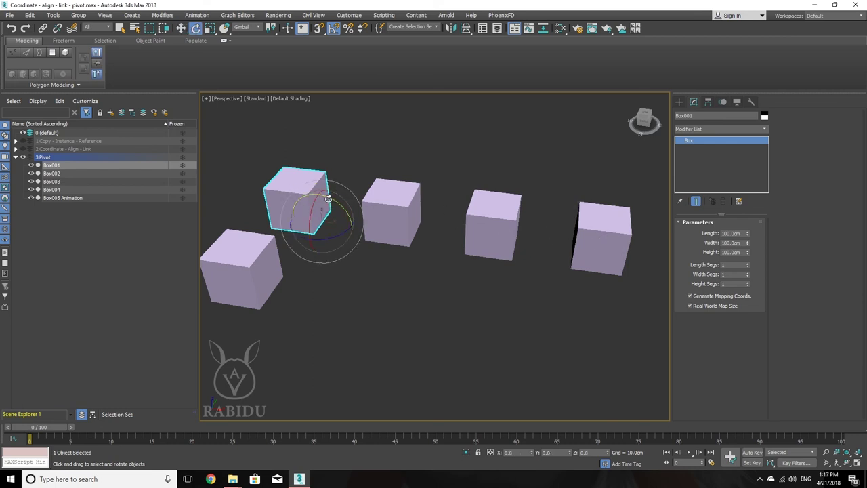
pyautogui.moveTo(328, 199)
pyautogui.mouseDown()
pyautogui.moveTo(307, 183)
pyautogui.moveTo(354, 214)
pyautogui.moveTo(306, 206)
pyautogui.mouseUp()
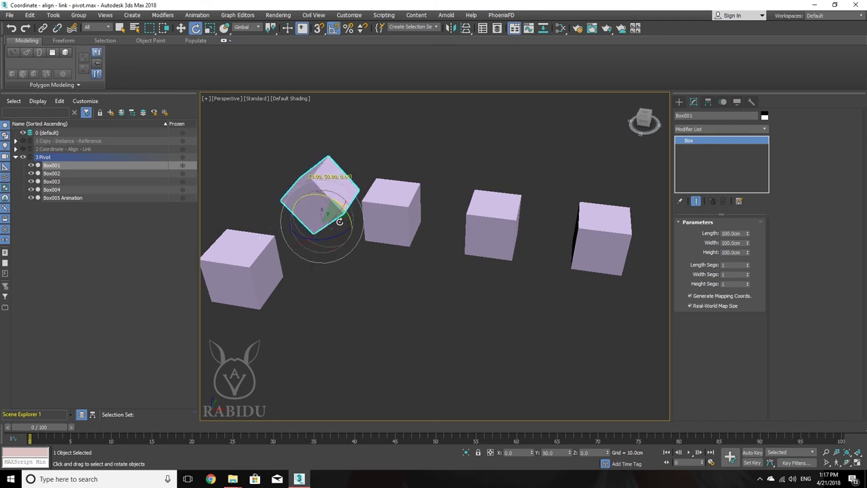
pyautogui.rightClick(306, 206)
pyautogui.click(387, 213)
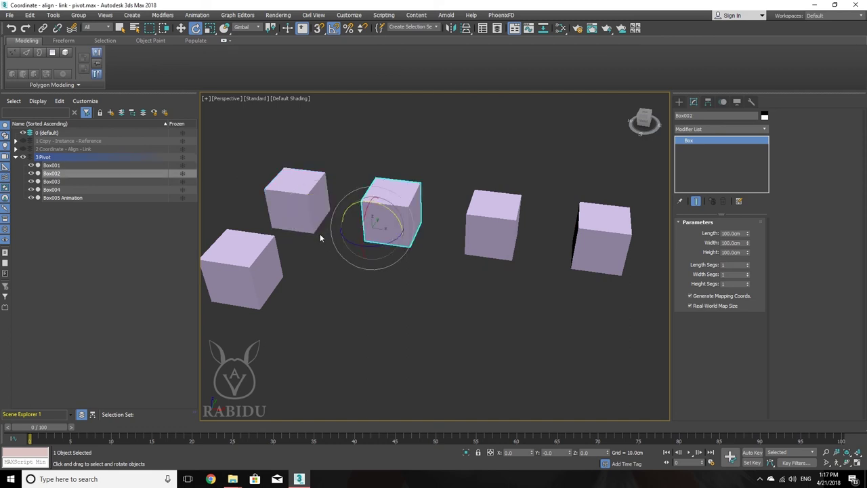
pyautogui.moveTo(391, 213); pyautogui.dragTo(379, 233)
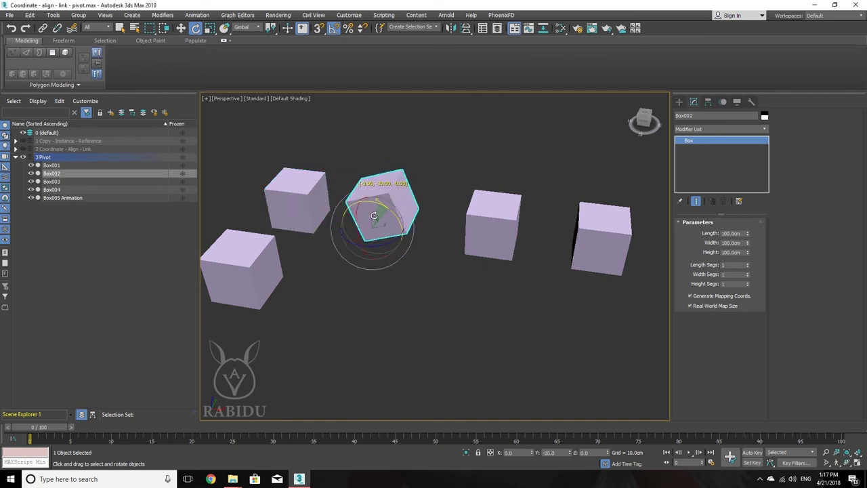
pyautogui.rightClick(365, 223)
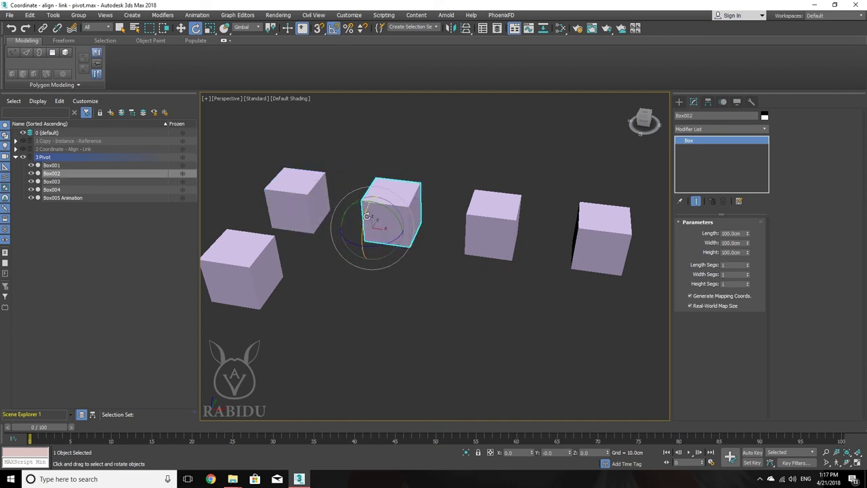
pyautogui.click(491, 218)
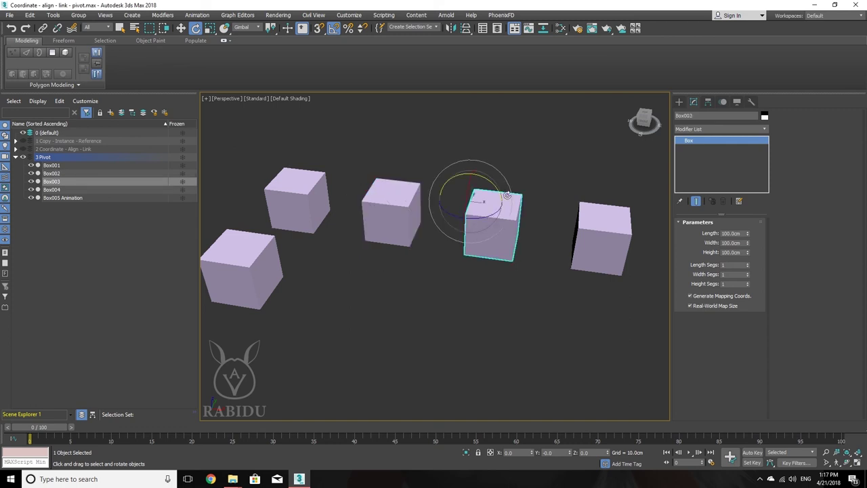
pyautogui.moveTo(485, 192); pyautogui.dragTo(477, 200)
pyautogui.rightClick(484, 191)
pyautogui.click(592, 223)
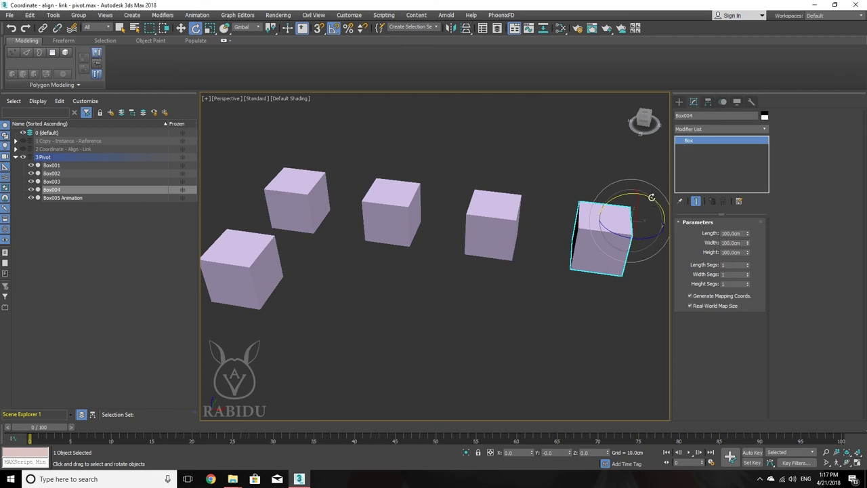
pyautogui.moveTo(647, 199); pyautogui.dragTo(574, 173)
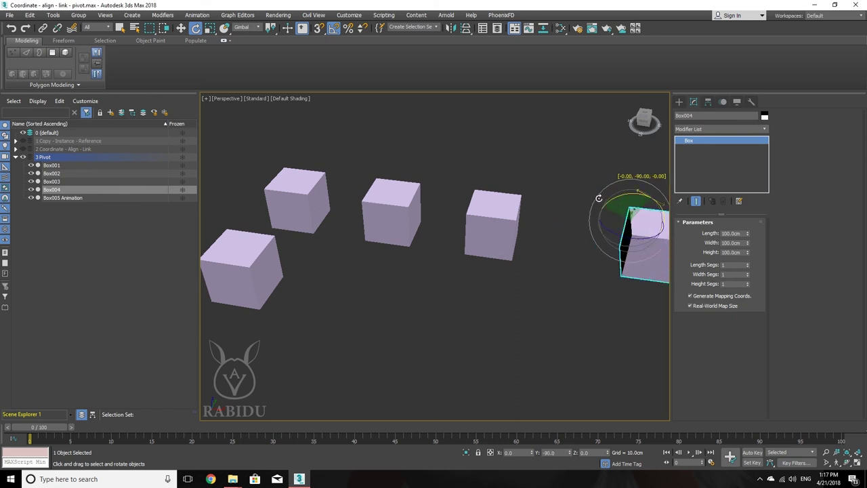
pyautogui.moveTo(574, 173); pyautogui.dragTo(624, 212)
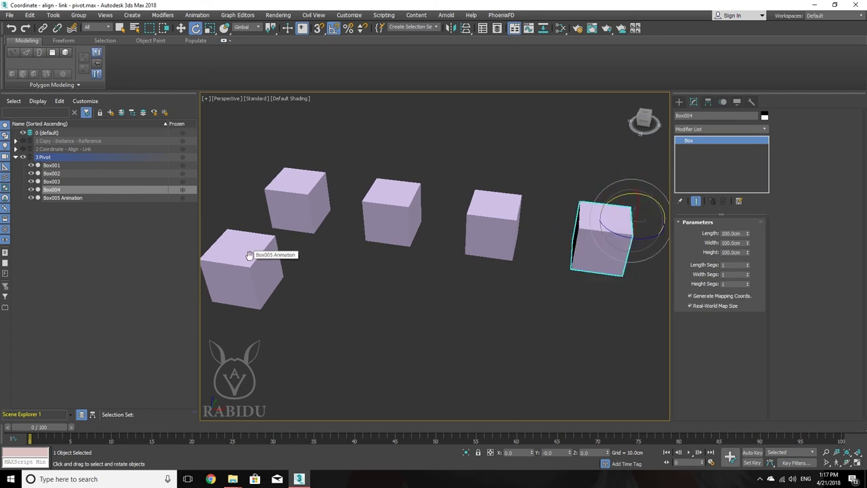
pyautogui.moveTo(251, 246); pyautogui.dragTo(258, 253, button='middle')
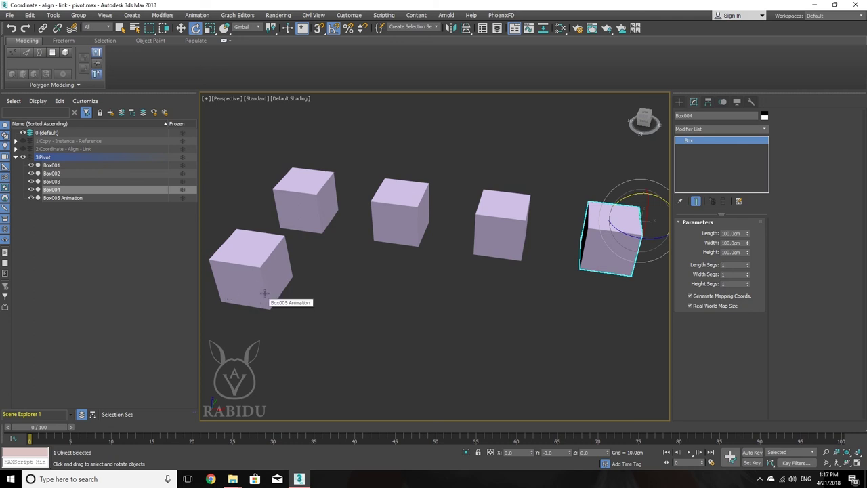
pyautogui.click(268, 266)
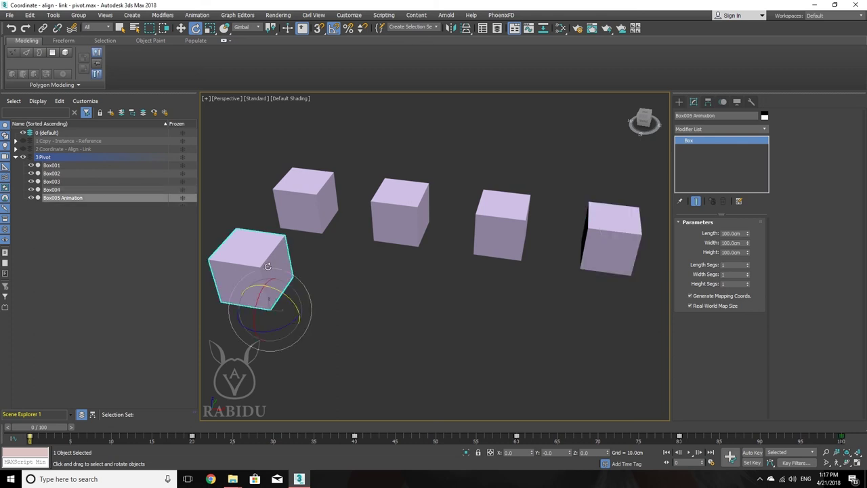